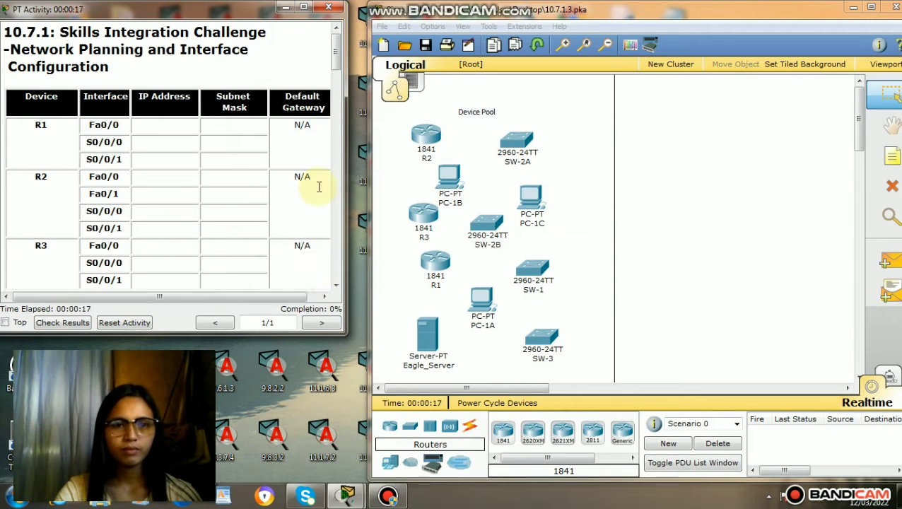
Bring the Task 1 router connection chart into view and delete the vertical line dividing the device pool from the workspace.
drag(336, 65, 337, 41)
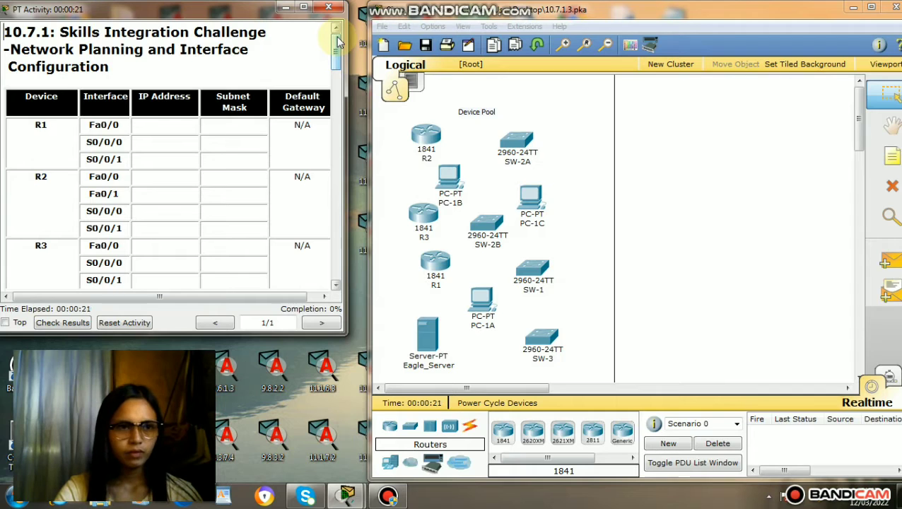
drag(338, 48, 338, 120)
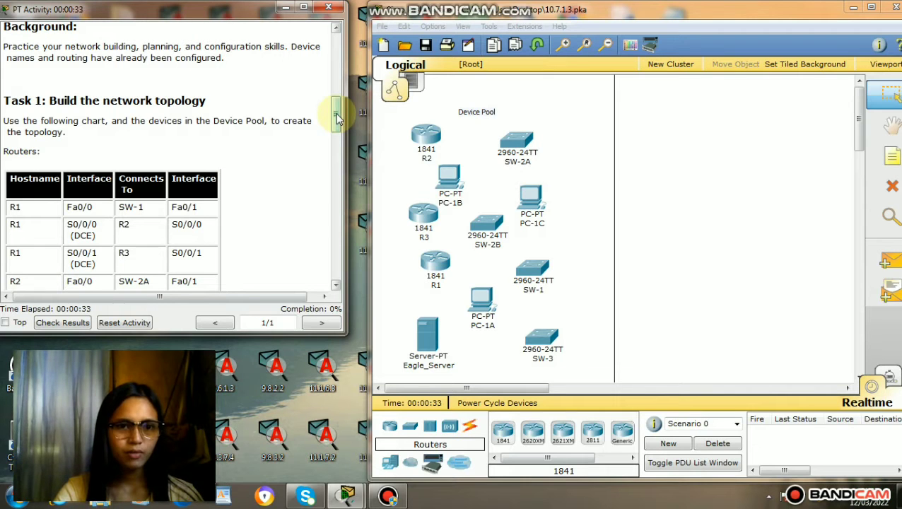
drag(338, 119, 340, 134)
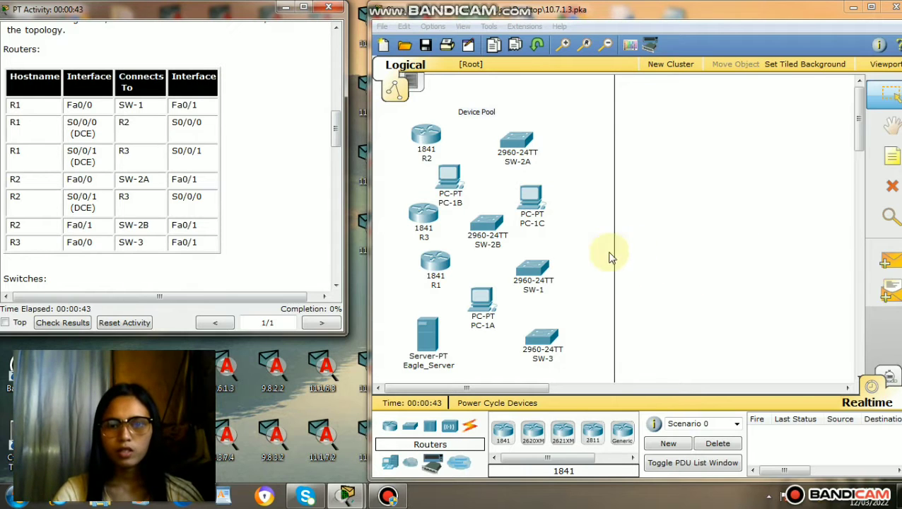
click(892, 186)
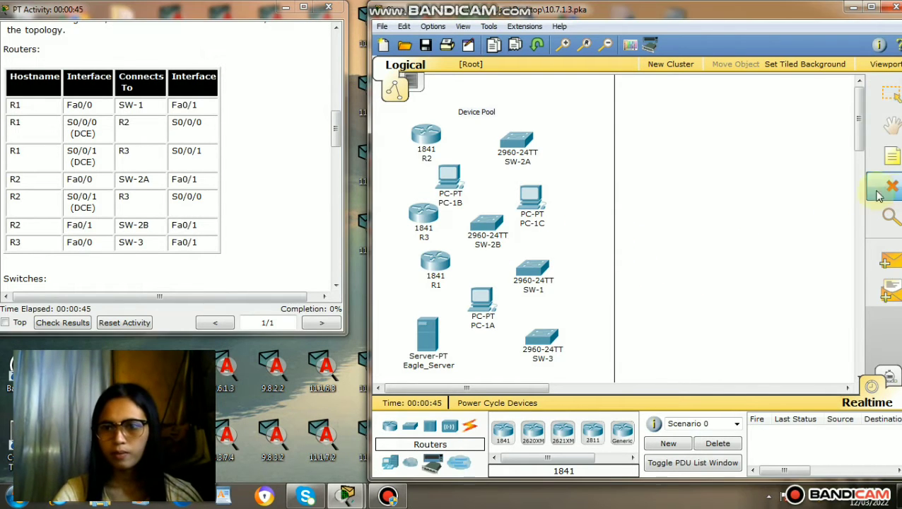
click(613, 241)
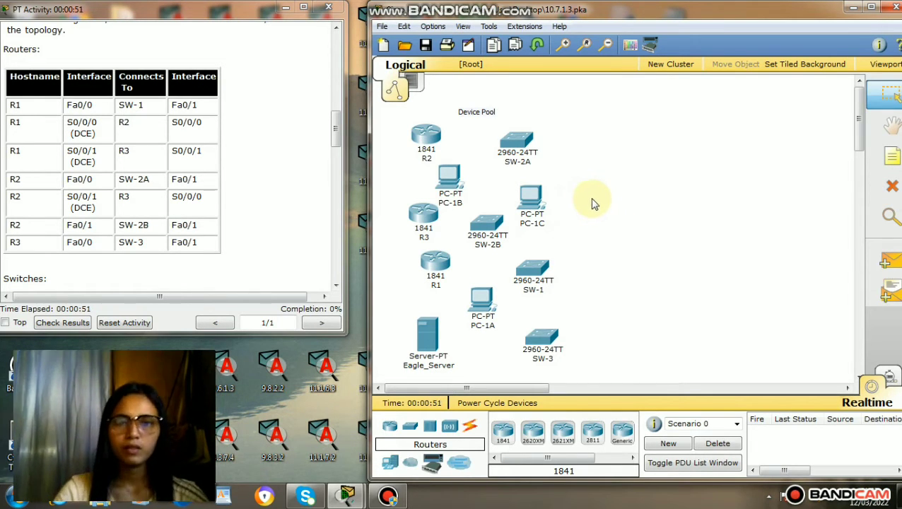
Move SW-1 beside the Device Pool label and shift PC-1C, SW-2A and SW-2B lower to free the upper workspace.
mouse_move(518, 281)
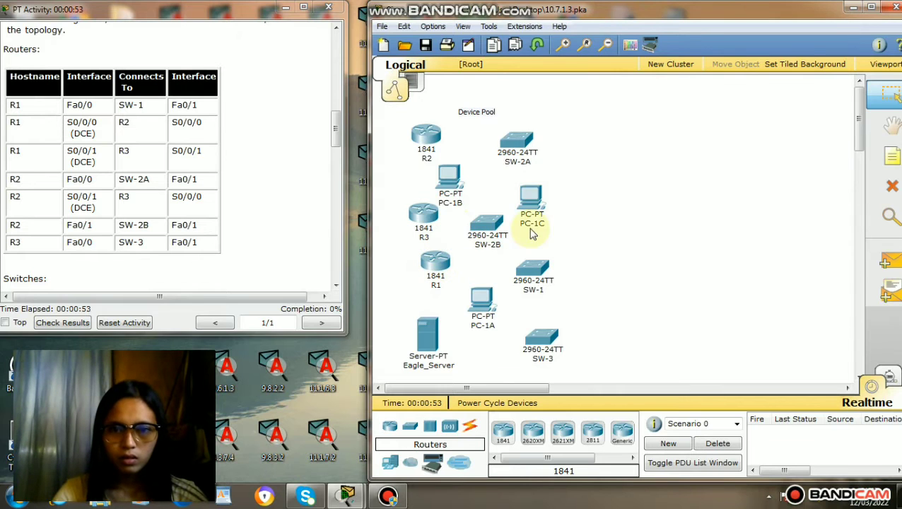
mouse_move(532, 205)
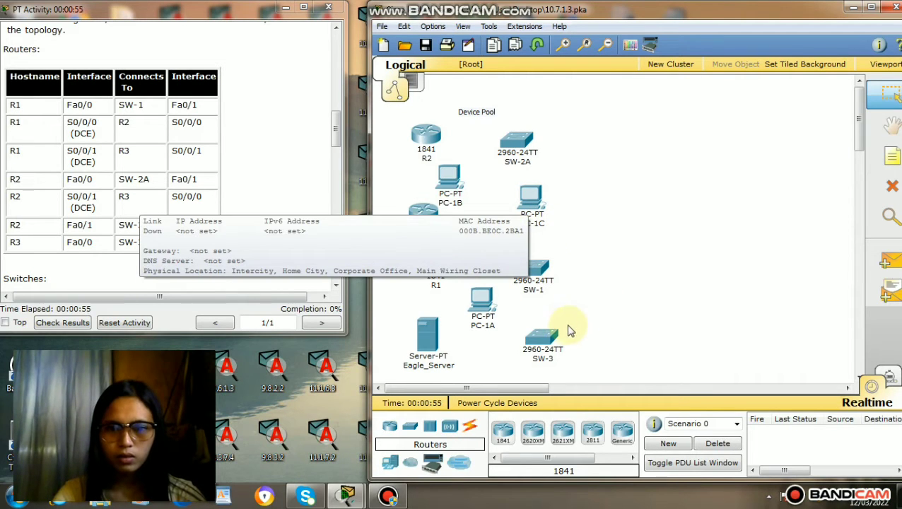
drag(531, 278, 562, 120)
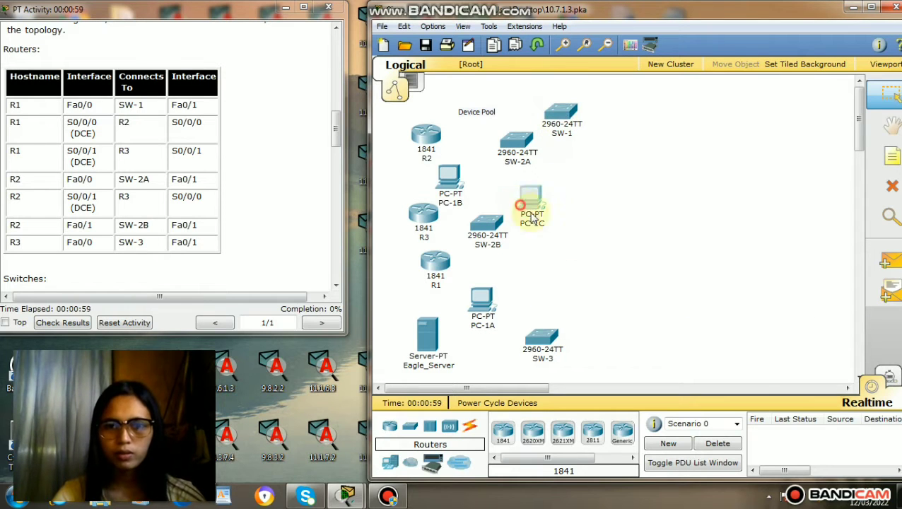
drag(521, 210, 585, 257)
drag(486, 230, 548, 300)
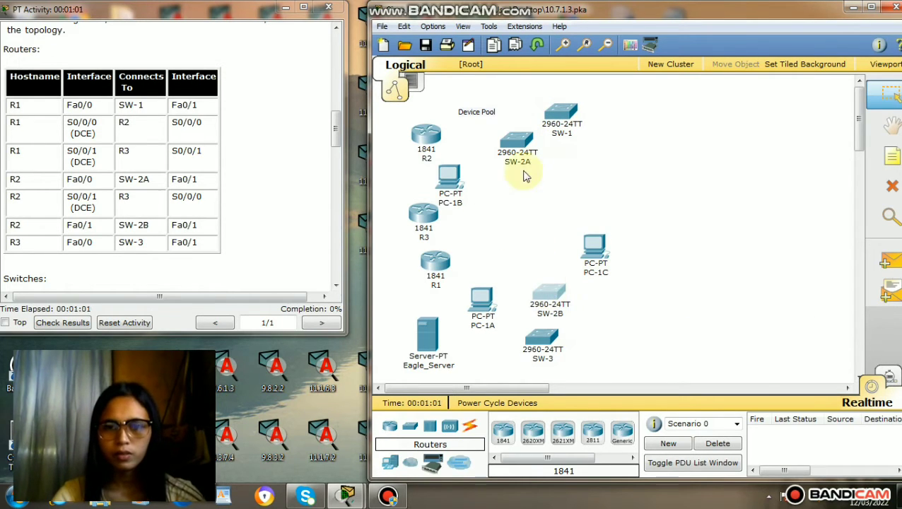
drag(515, 151, 500, 244)
drag(560, 117, 516, 121)
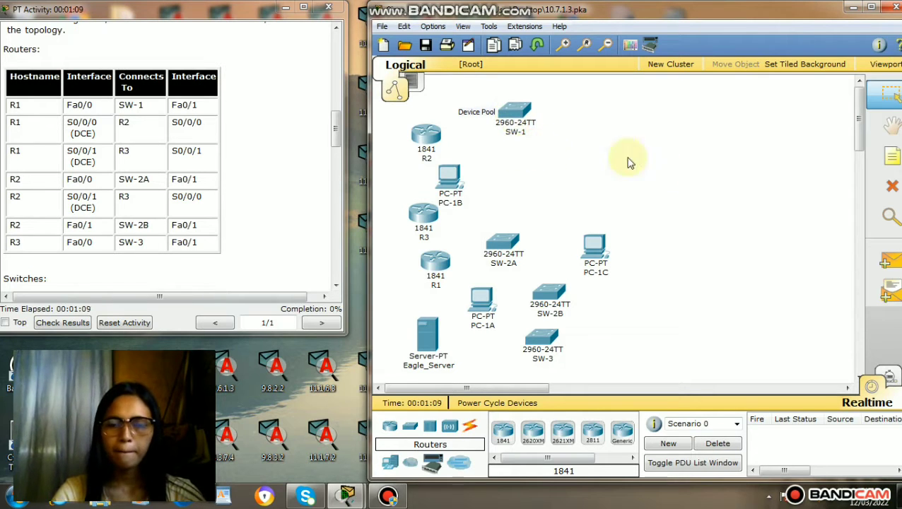
Place routers R1 and R3 in the same upper row as SW-1, with R1 next to the switch and R3 farther right.
drag(438, 265, 594, 116)
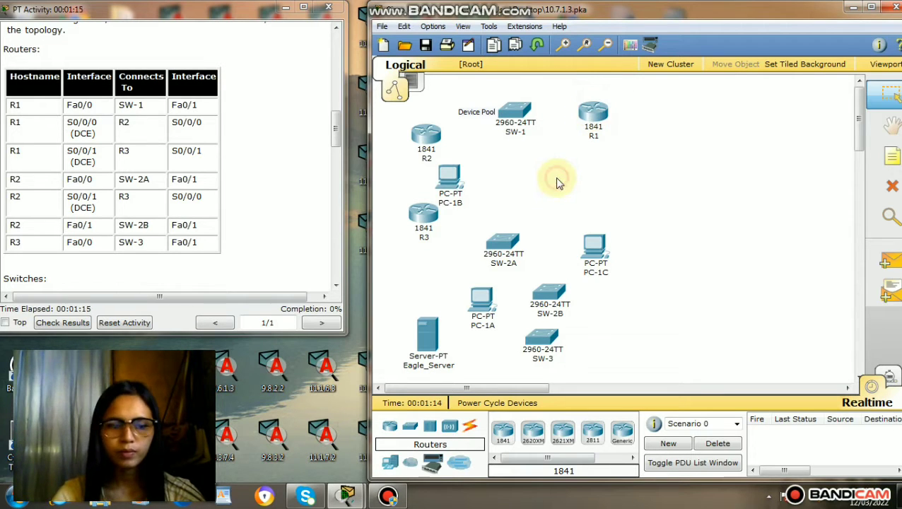
click(501, 233)
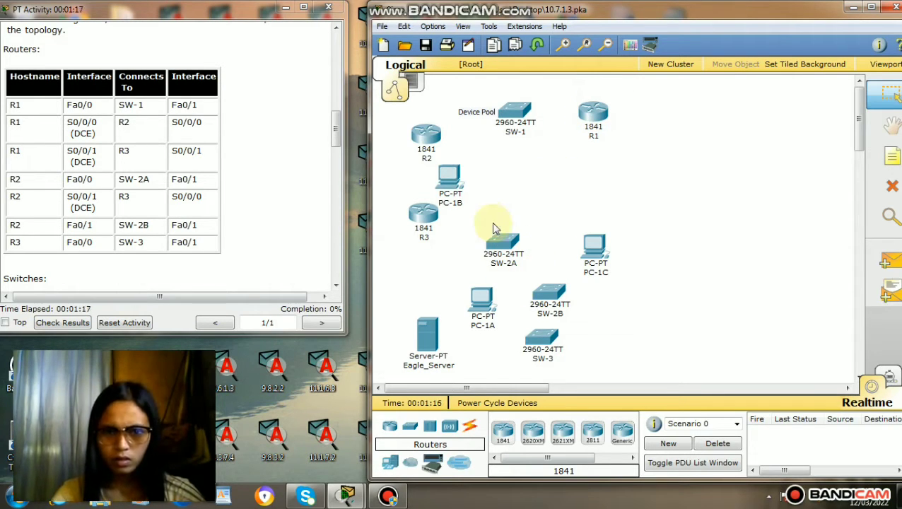
click(422, 216)
drag(422, 216, 700, 116)
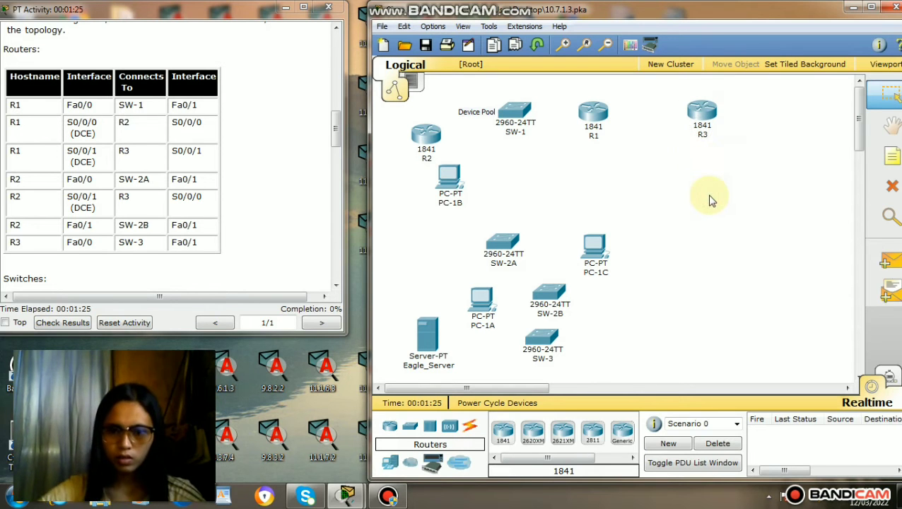
Place SW-3 at the end of the upper row with R3 closer to it, and put PC-1A under SW-1 and PC-1C under SW-3.
drag(543, 345, 798, 122)
drag(701, 126, 732, 120)
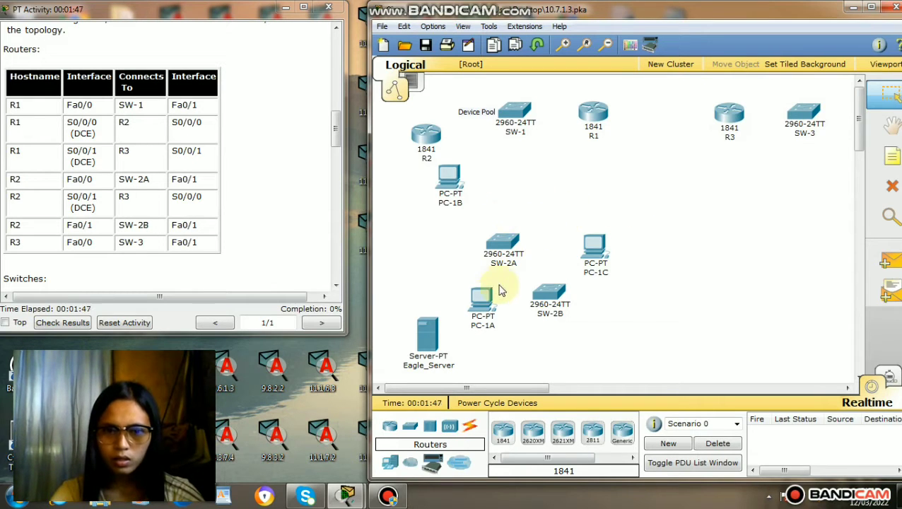
drag(483, 298, 499, 187)
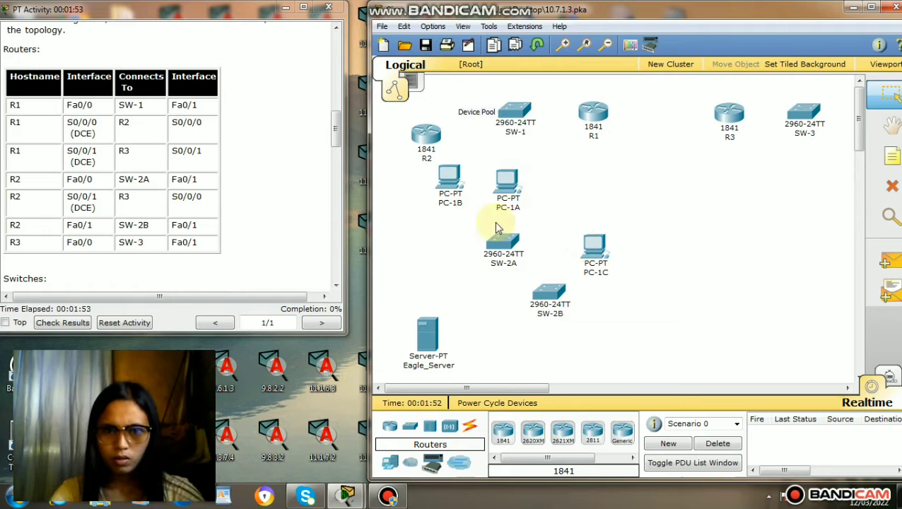
drag(590, 258, 809, 187)
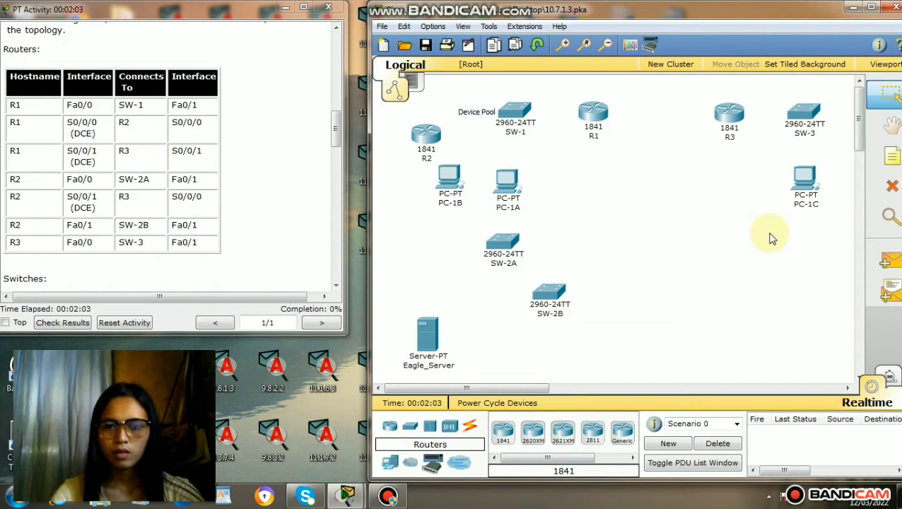
Arrange SW-2A, R2 and SW-2B in a middle row below R1 and R3, with R2 between the two switches.
drag(504, 244, 580, 241)
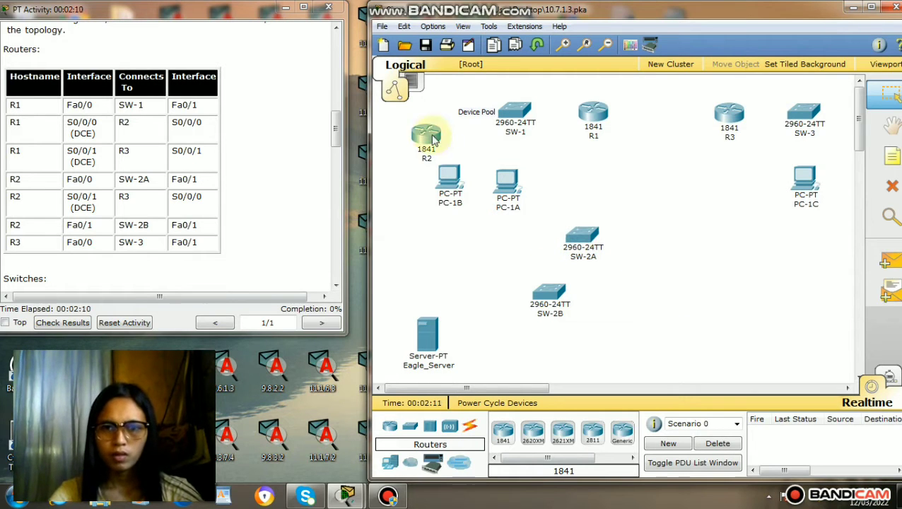
drag(427, 142, 664, 236)
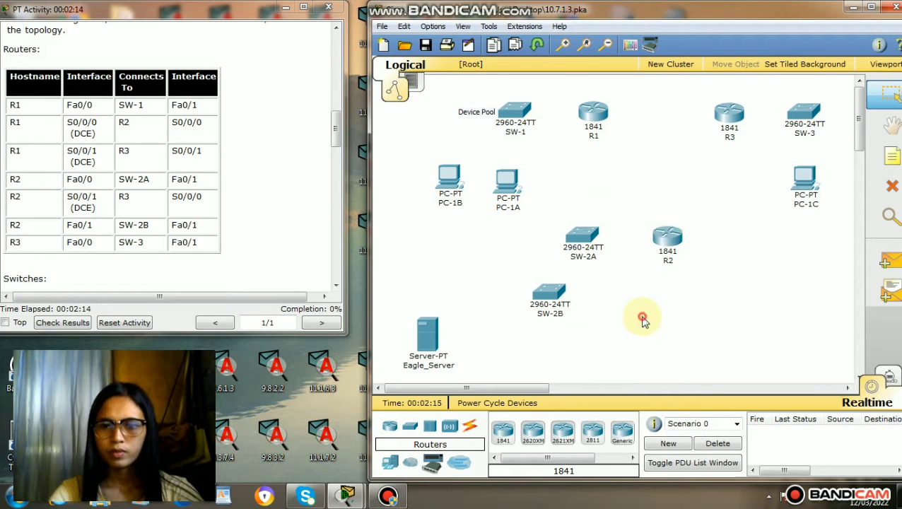
drag(549, 296, 738, 239)
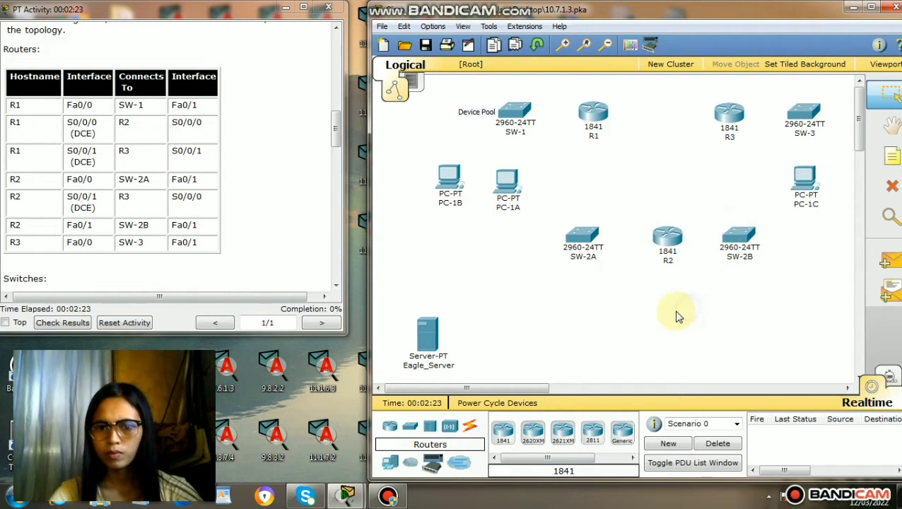
click(576, 242)
drag(583, 244, 585, 244)
Place PC-1B below SW-2A and Eagle_Server below SW-2B.
click(444, 185)
drag(444, 185, 585, 321)
click(427, 336)
drag(427, 340, 742, 317)
click(675, 332)
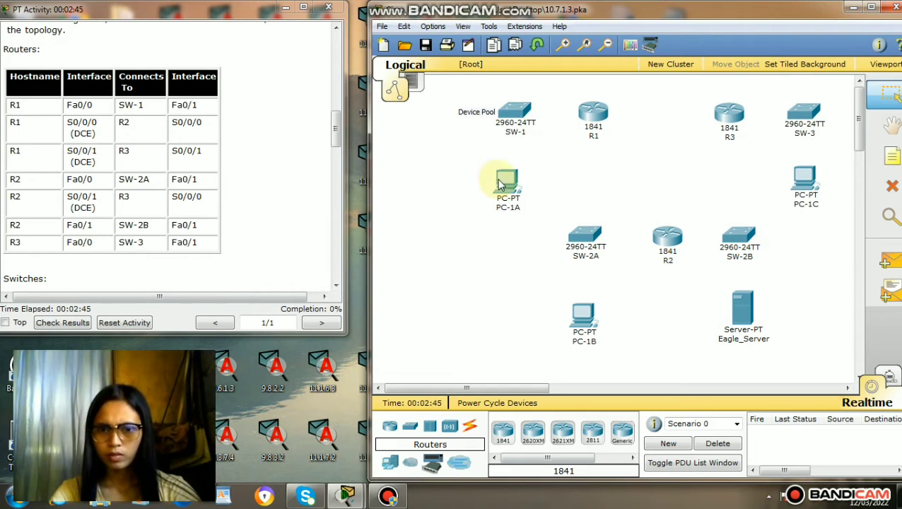
Fine-tune the alignment of PC-1A, R3, SW-3, PC-1C, R2, PC-1B and Eagle_Server with small position adjustments.
drag(505, 182, 505, 185)
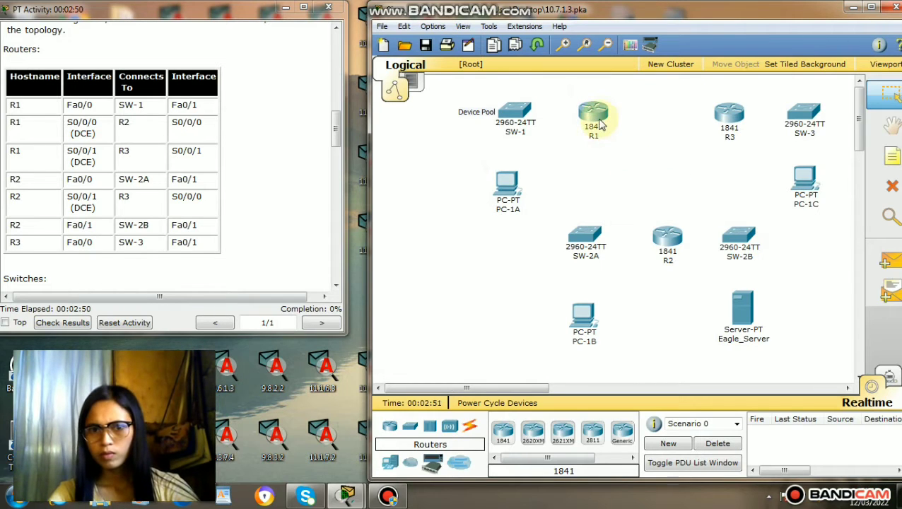
drag(732, 119, 735, 117)
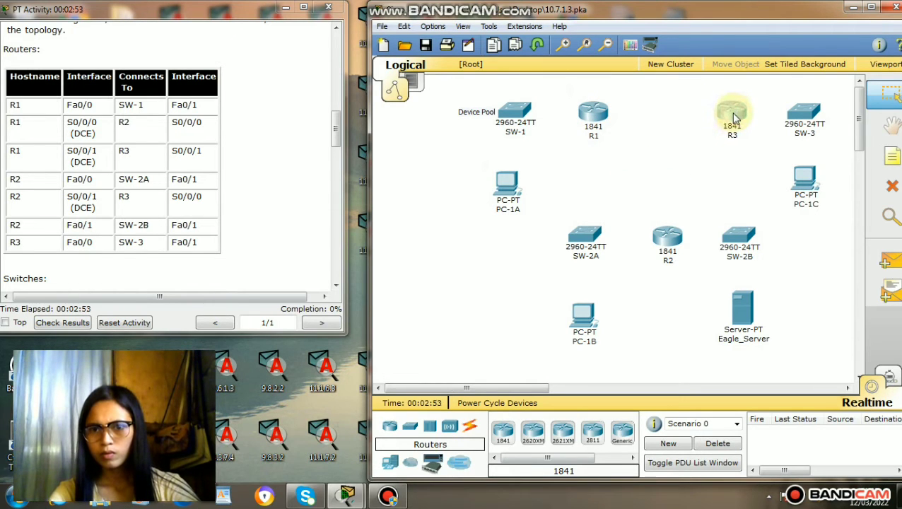
mouse_move(808, 119)
mouse_down()
mouse_move(826, 116)
mouse_move(817, 117)
mouse_up()
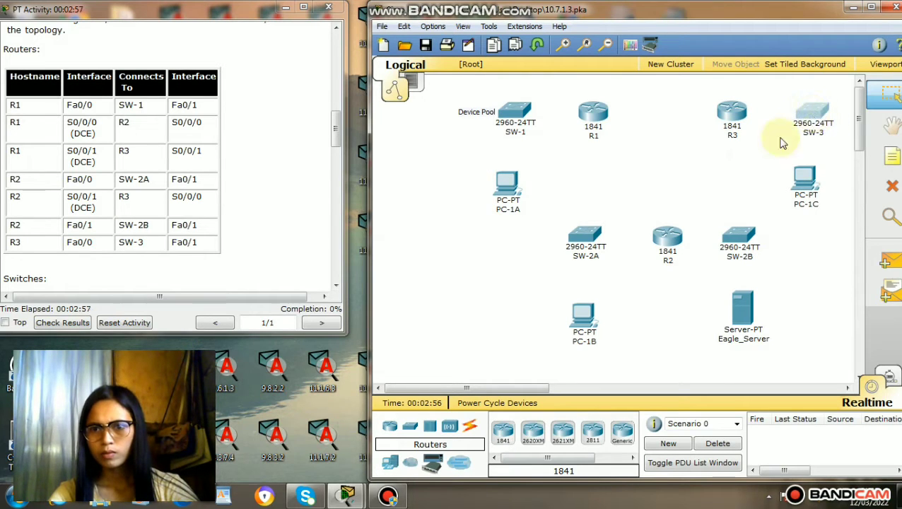
drag(804, 182, 808, 182)
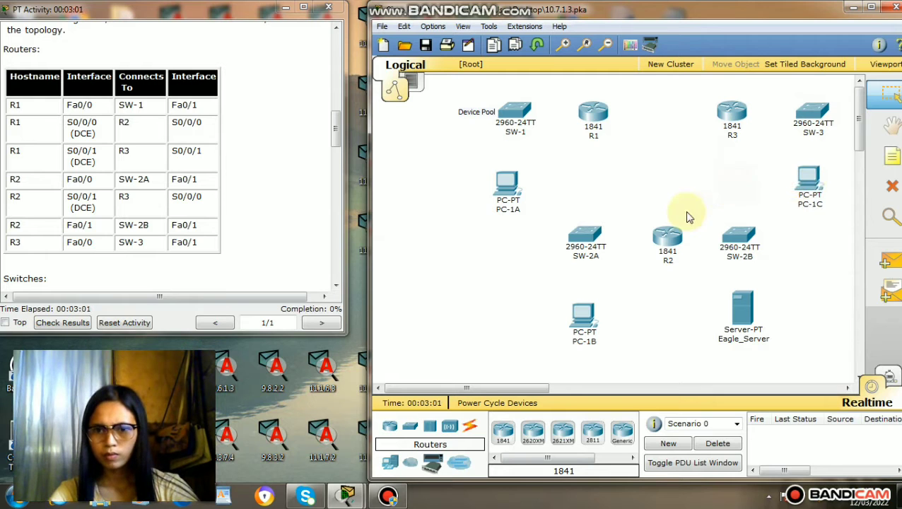
drag(665, 240, 661, 243)
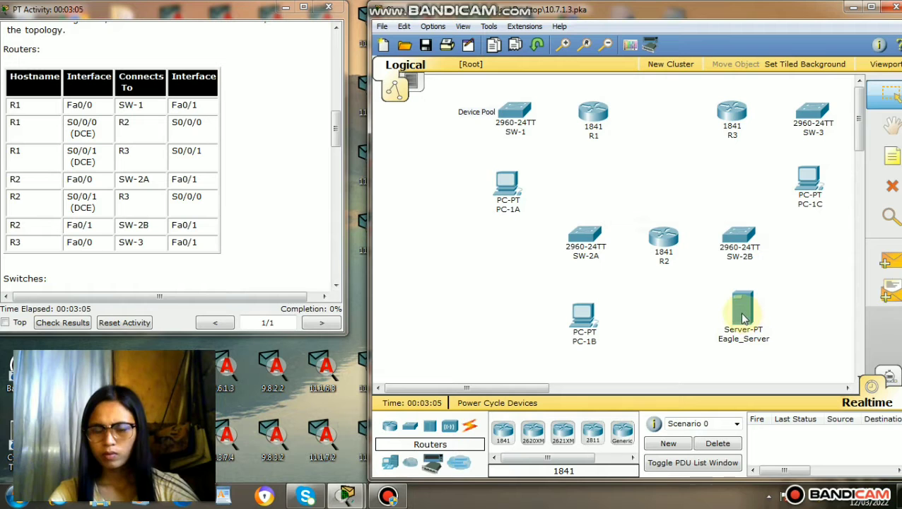
mouse_move(744, 319)
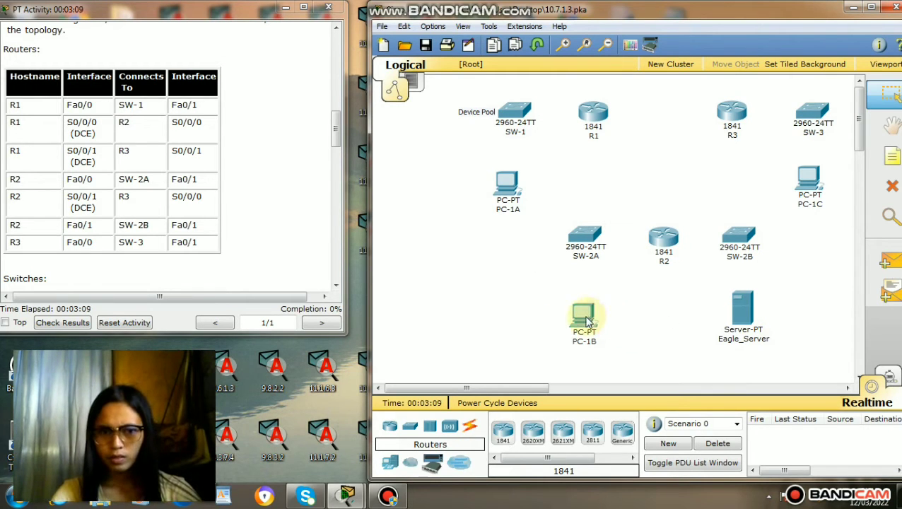
drag(578, 319, 578, 319)
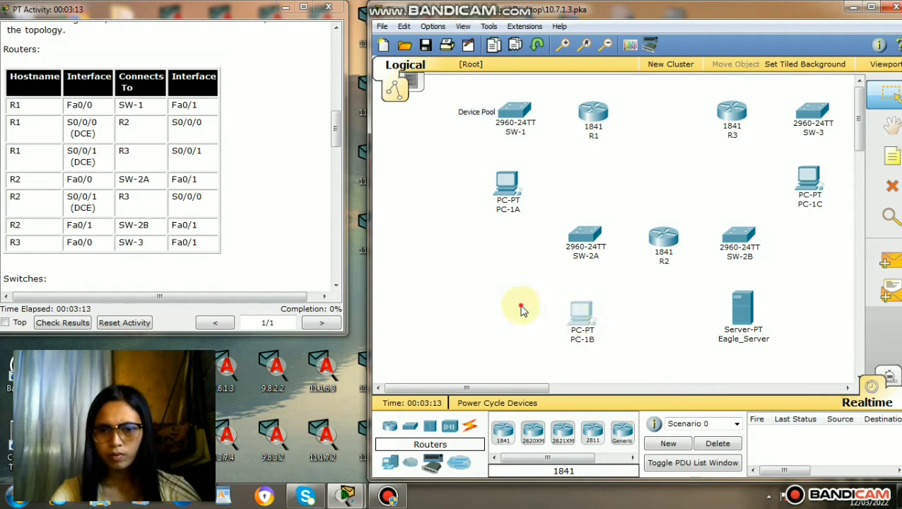
drag(739, 309, 738, 311)
click(667, 313)
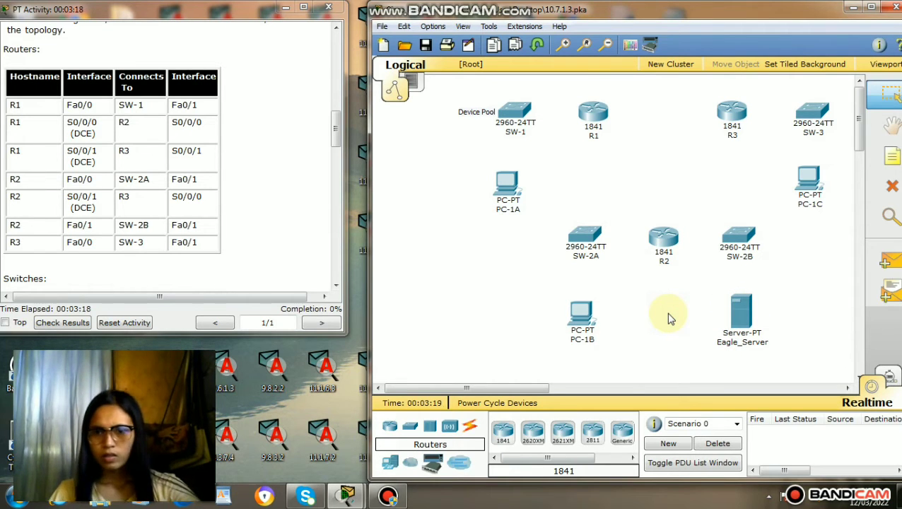
Connect R1 FastEthernet0/0 to SW-1 FastEthernet0/1 with a Copper Straight-Through cable.
drag(509, 388, 521, 393)
click(468, 300)
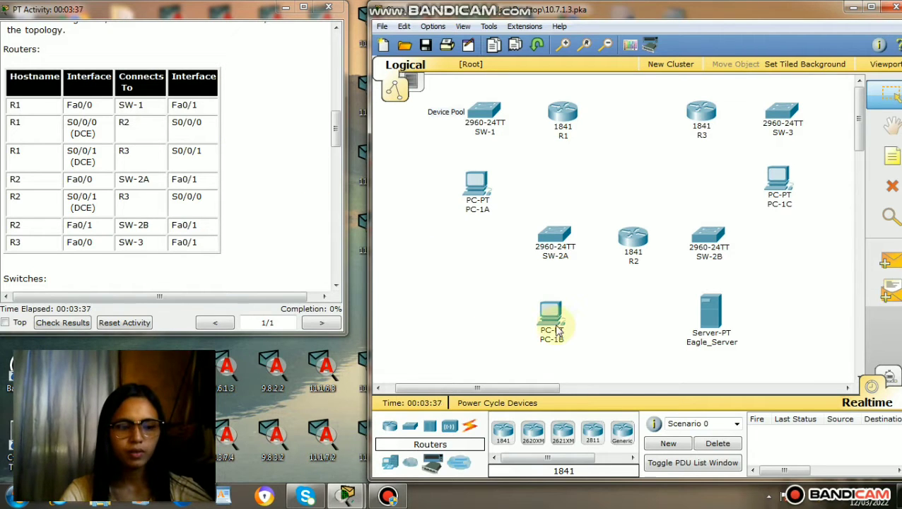
click(450, 427)
click(468, 428)
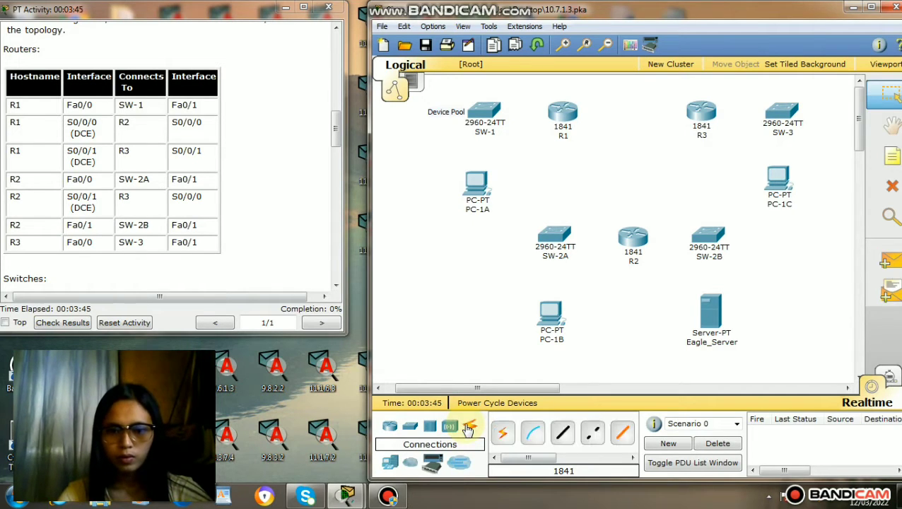
click(563, 439)
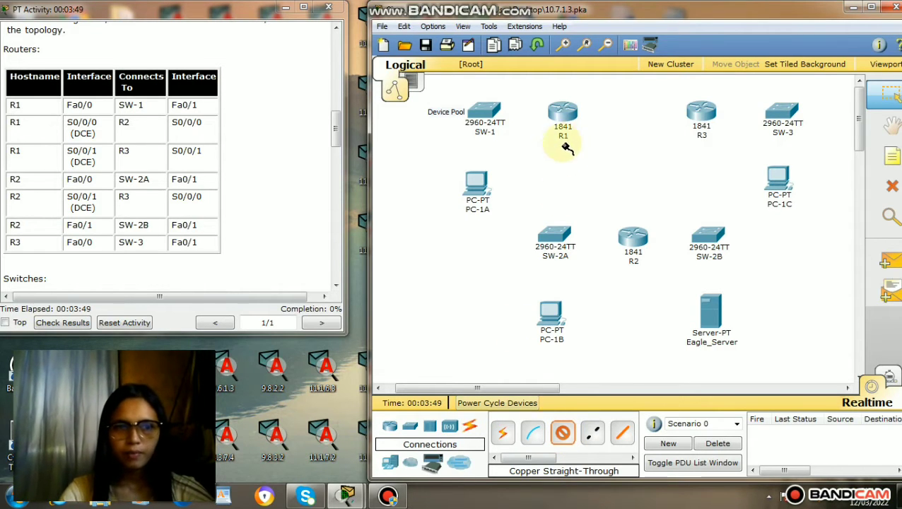
click(561, 118)
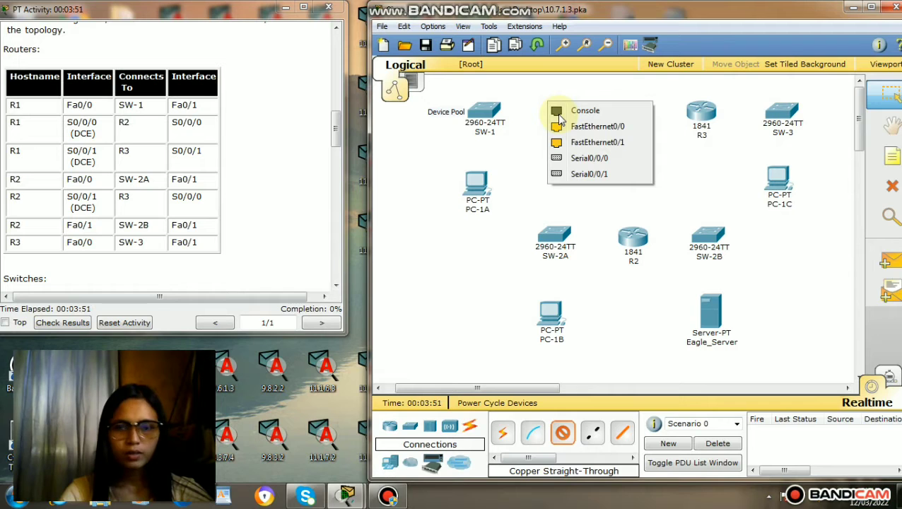
click(567, 129)
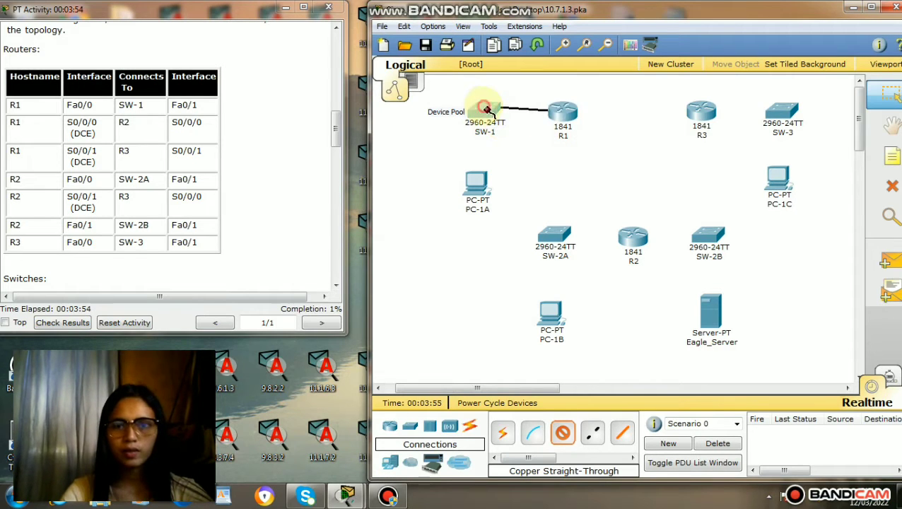
click(484, 112)
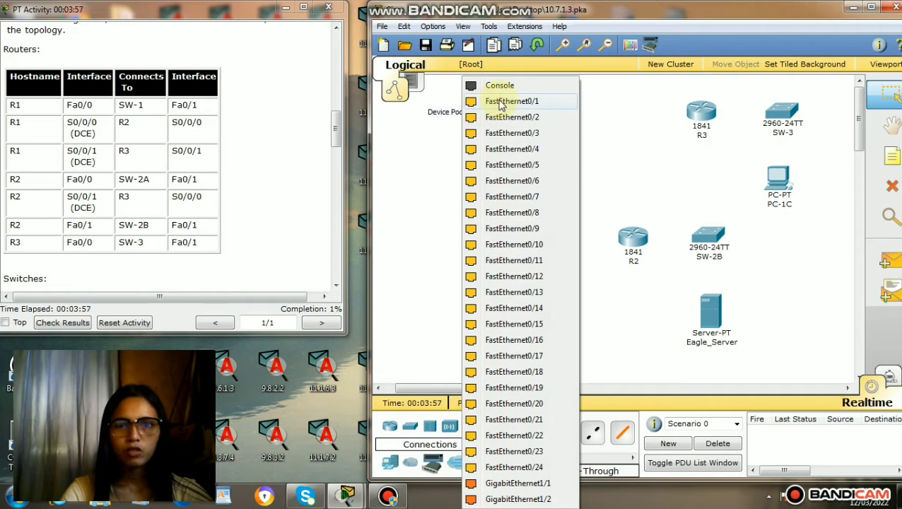
click(501, 104)
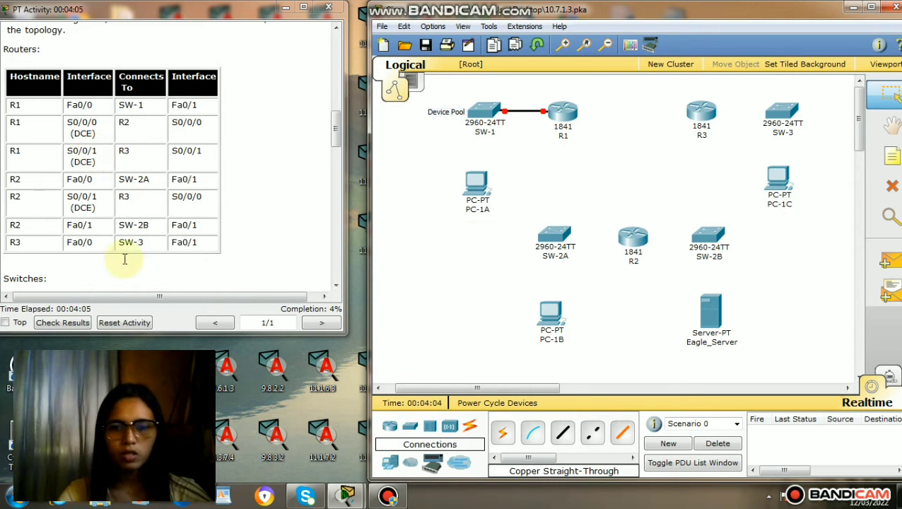
Connect R1 Serial0/0/0 to R2 Serial0/0/0 with a Serial DCE cable, keeping R1 as the DCE end.
drag(533, 459, 579, 460)
click(595, 437)
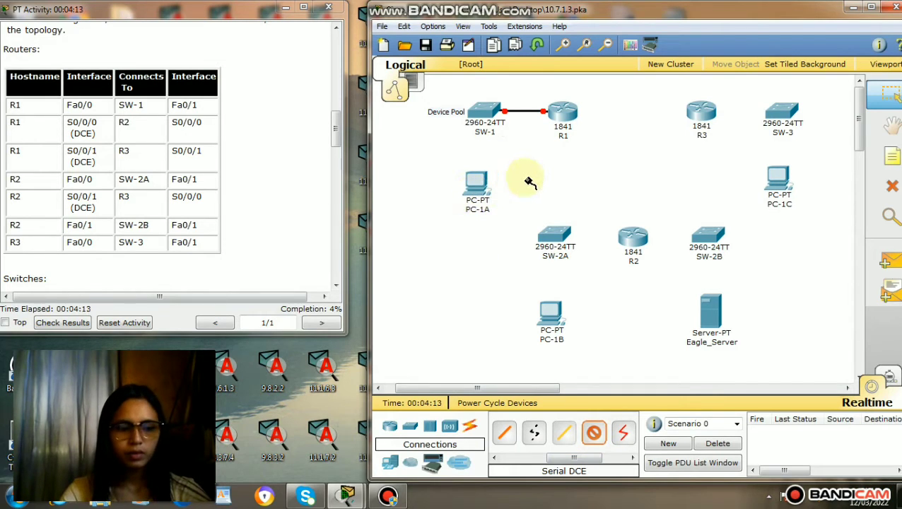
click(556, 113)
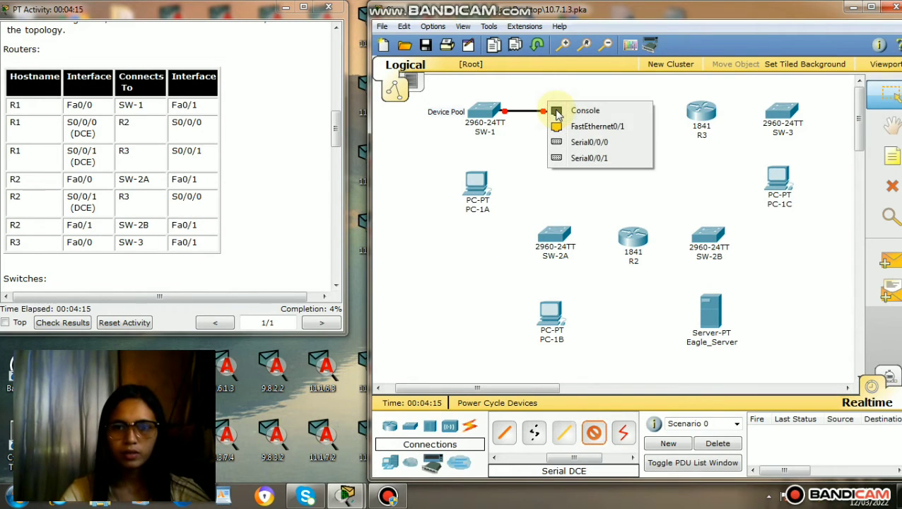
click(585, 144)
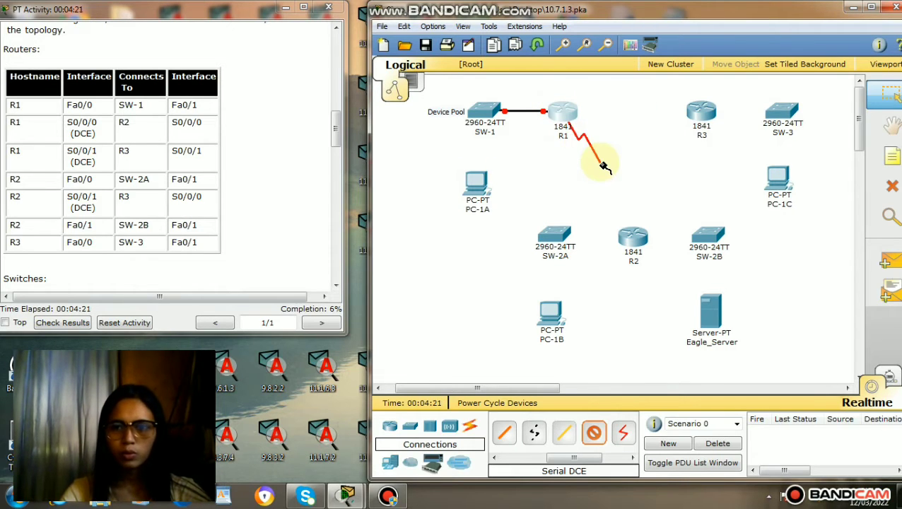
mouse_move(626, 235)
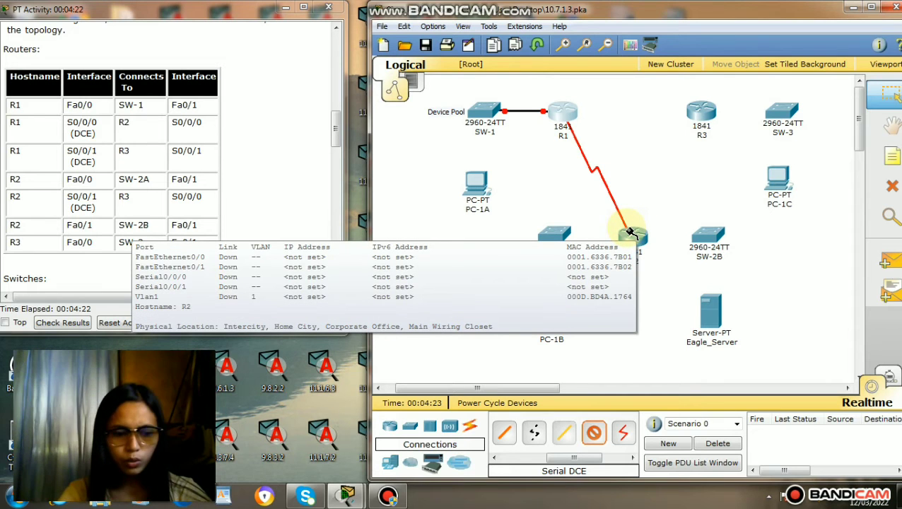
click(629, 235)
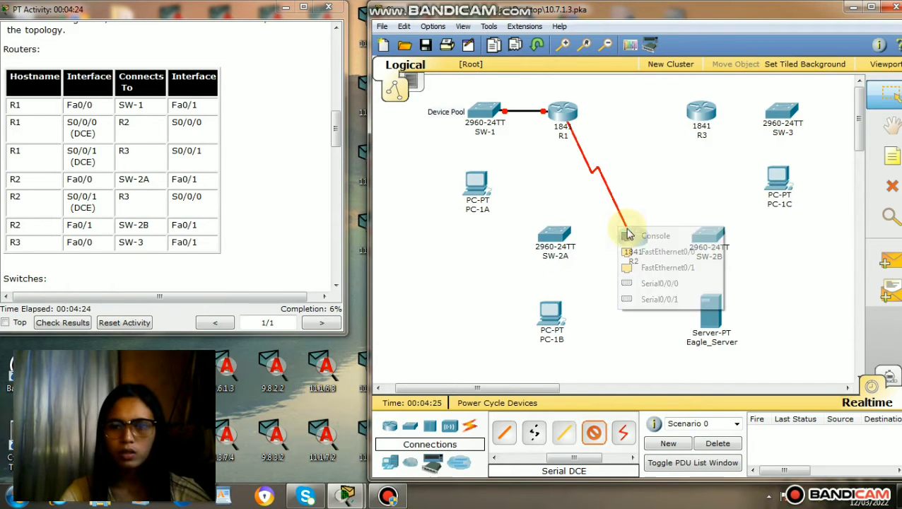
click(650, 286)
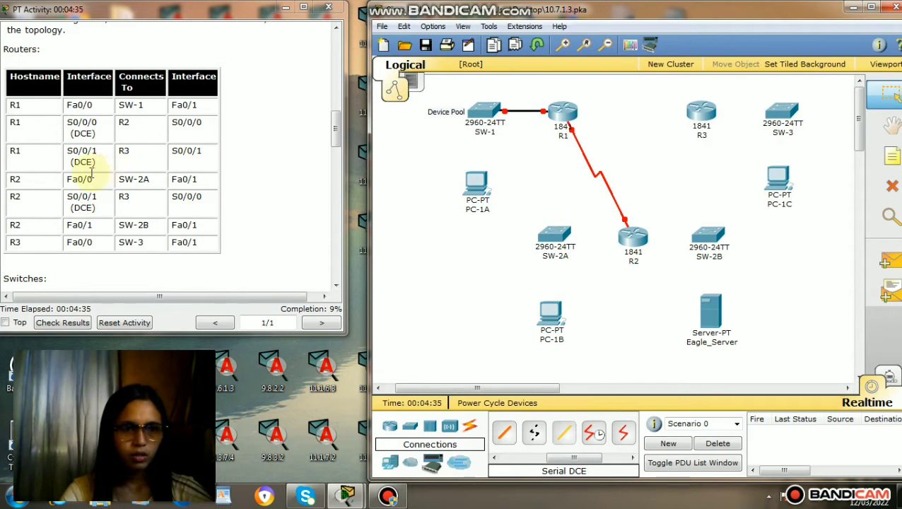
Connect R1 Serial0/0/1 to R3 Serial0/0/1 with a Serial DCE cable, starting from R1.
click(591, 440)
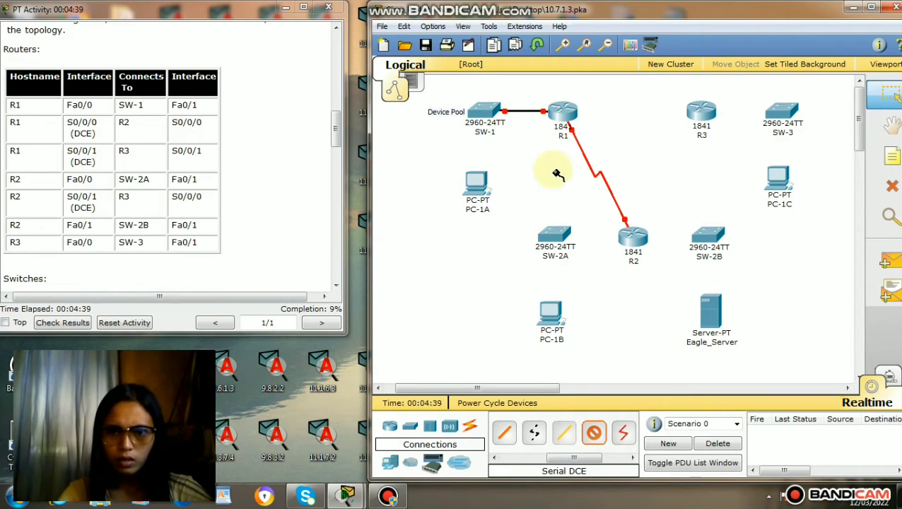
click(557, 111)
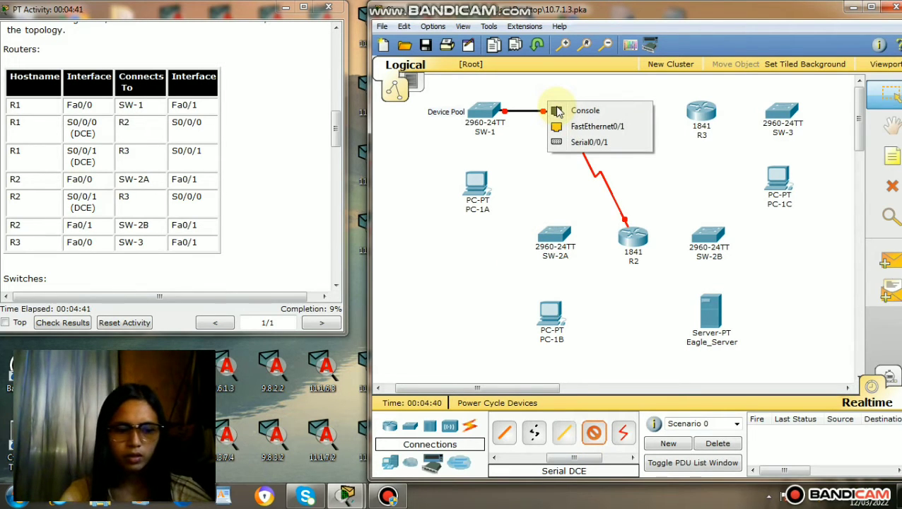
click(586, 142)
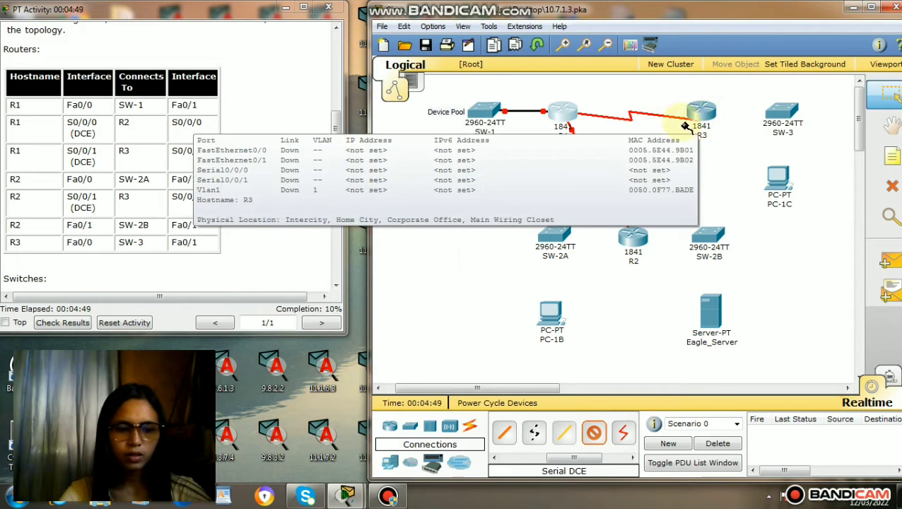
click(702, 112)
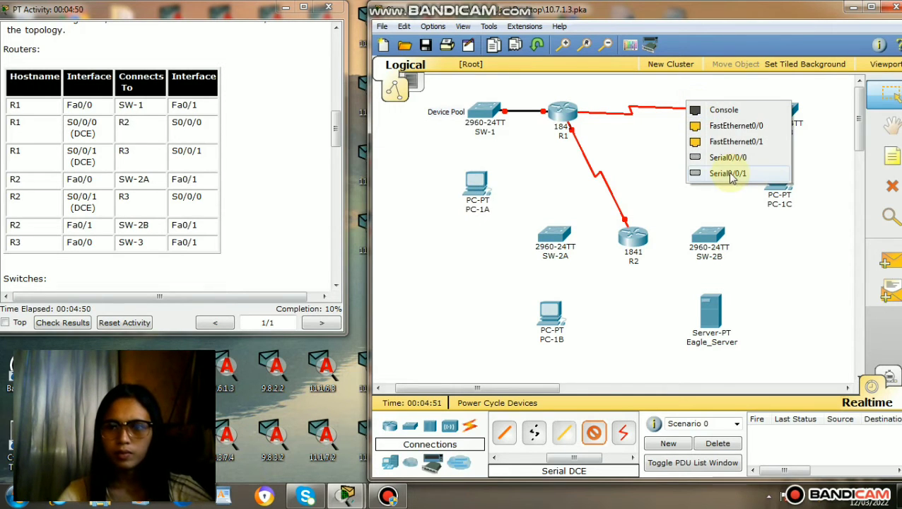
click(729, 174)
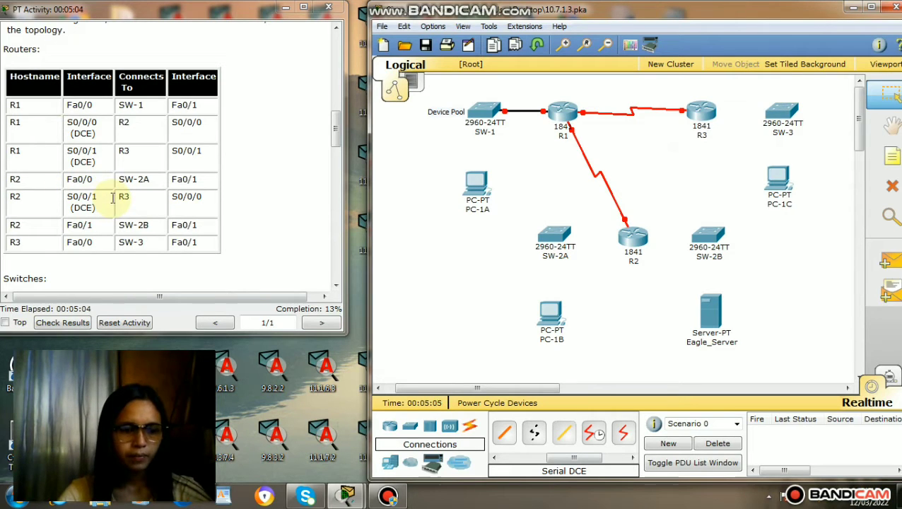
Connect R2 FastEthernet0/0 to SW-2A FastEthernet0/1 with a Copper Straight-Through cable.
click(567, 458)
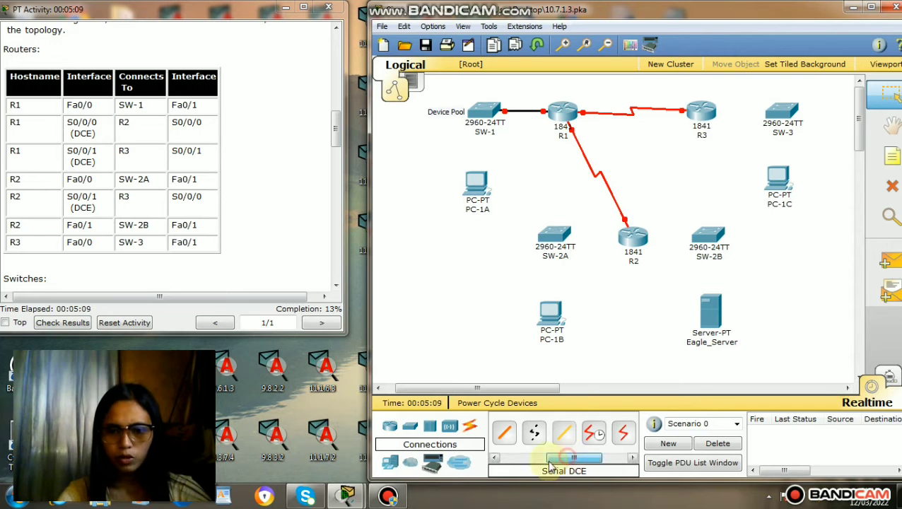
drag(549, 462, 546, 461)
click(499, 441)
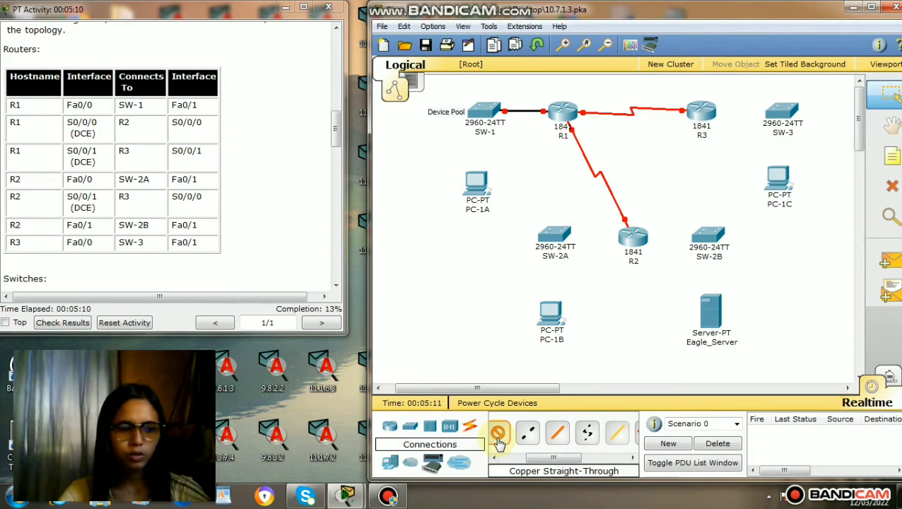
click(630, 238)
click(630, 238)
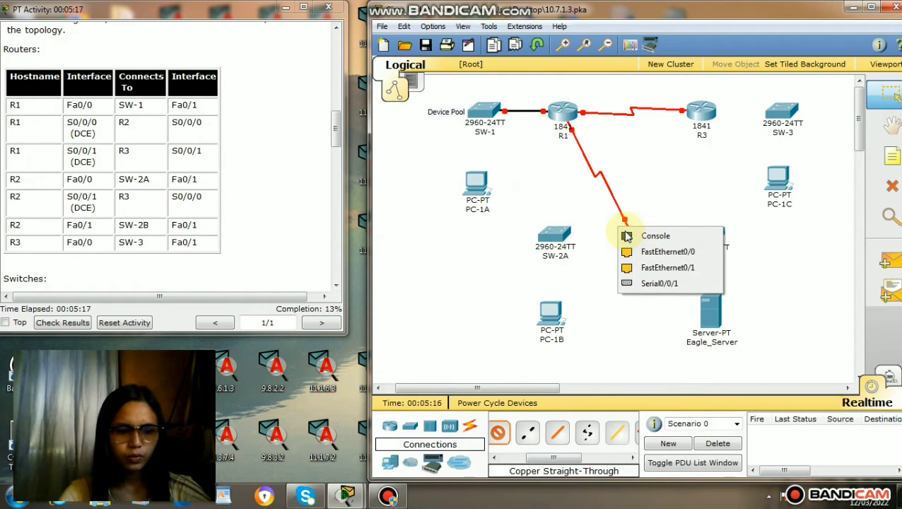
click(643, 253)
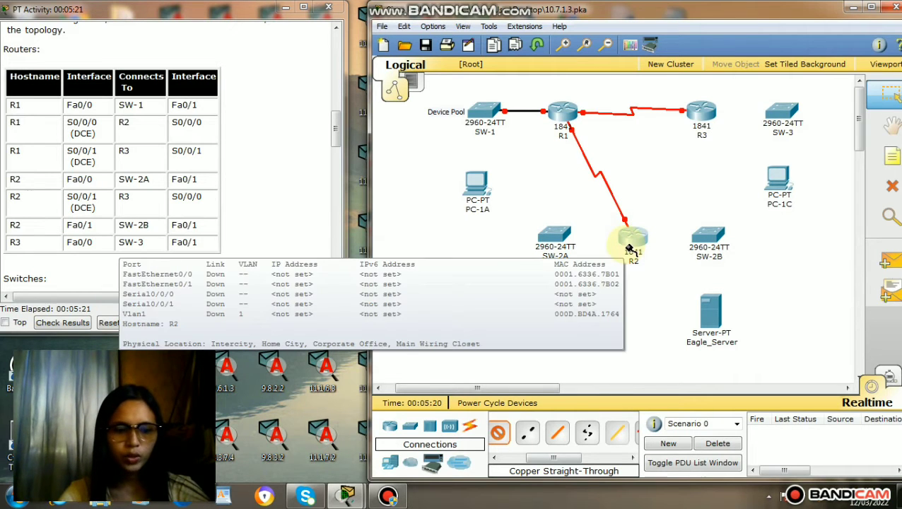
click(557, 237)
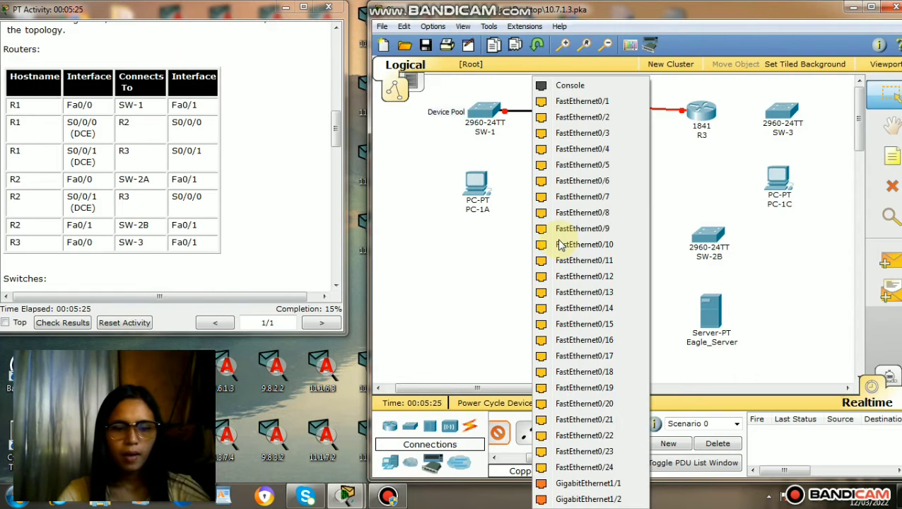
click(592, 103)
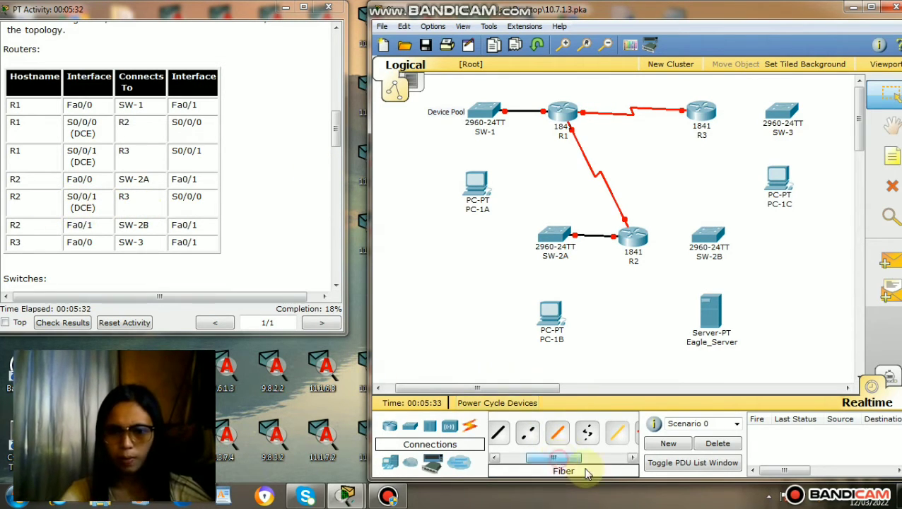
Connect R2 Serial0/0/1 to R3 Serial0/0/0 with a Serial DCE cable, starting from R2.
drag(558, 457, 585, 469)
click(576, 435)
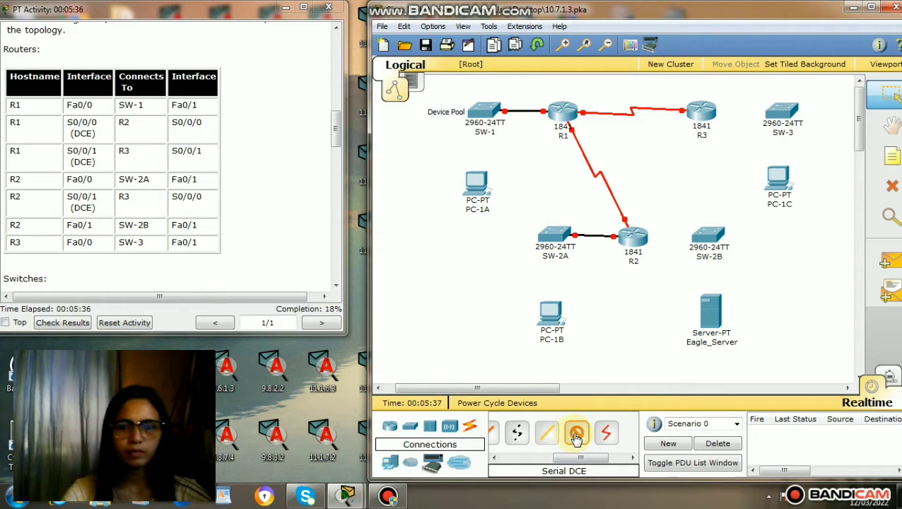
click(628, 236)
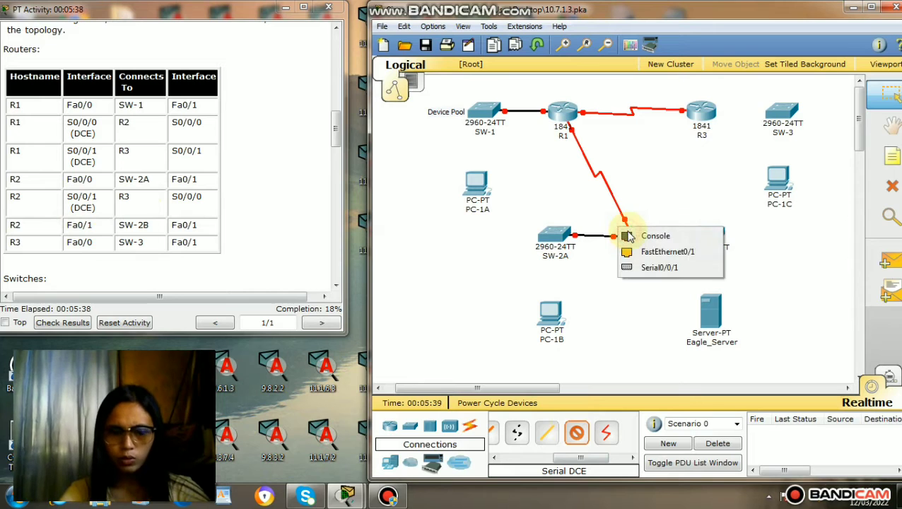
click(656, 269)
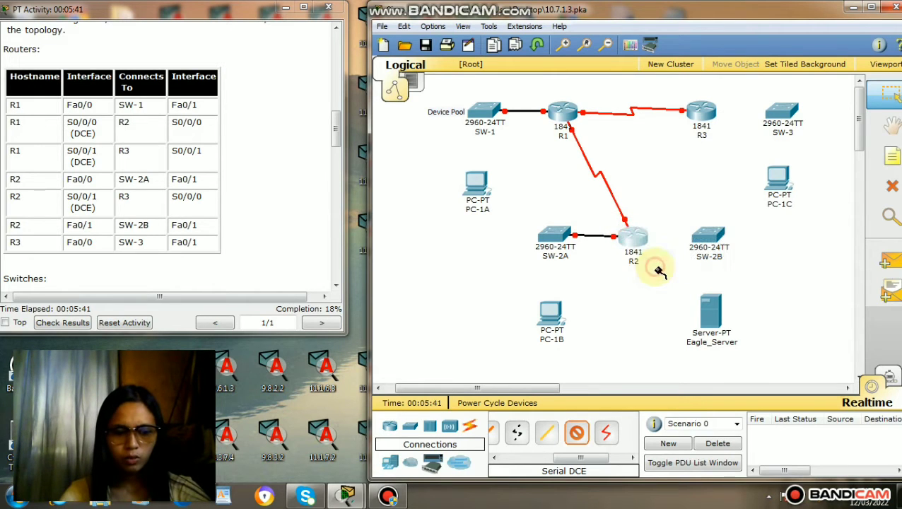
click(700, 116)
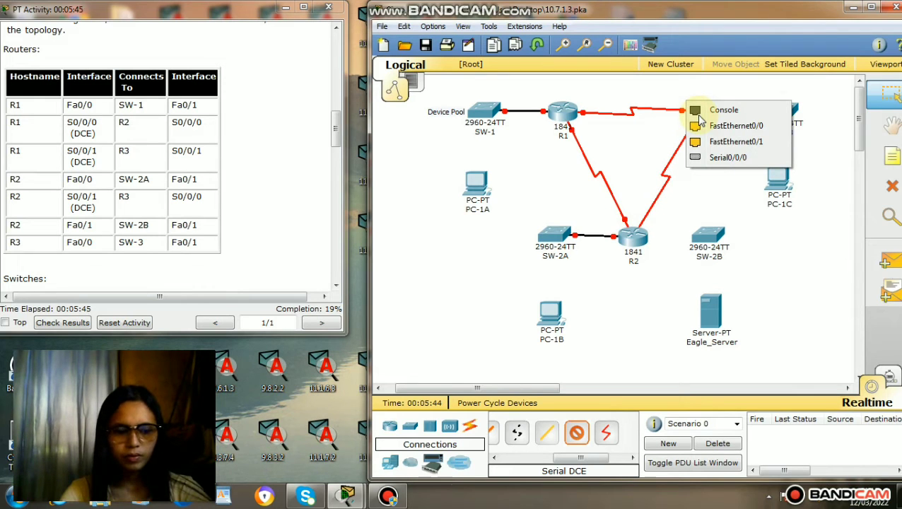
click(725, 159)
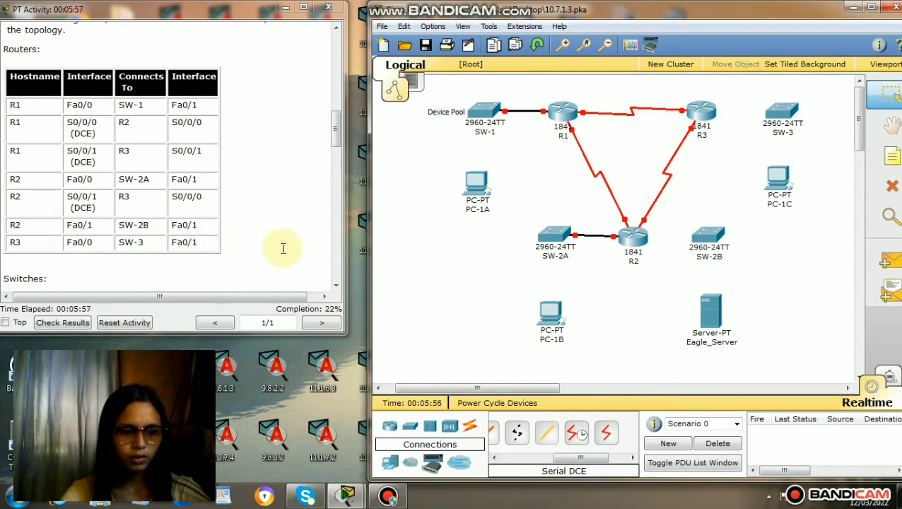
Connect R2 FastEthernet0/1 to SW-2B FastEthernet0/1 with a Copper Straight-Through cable.
click(508, 458)
click(509, 459)
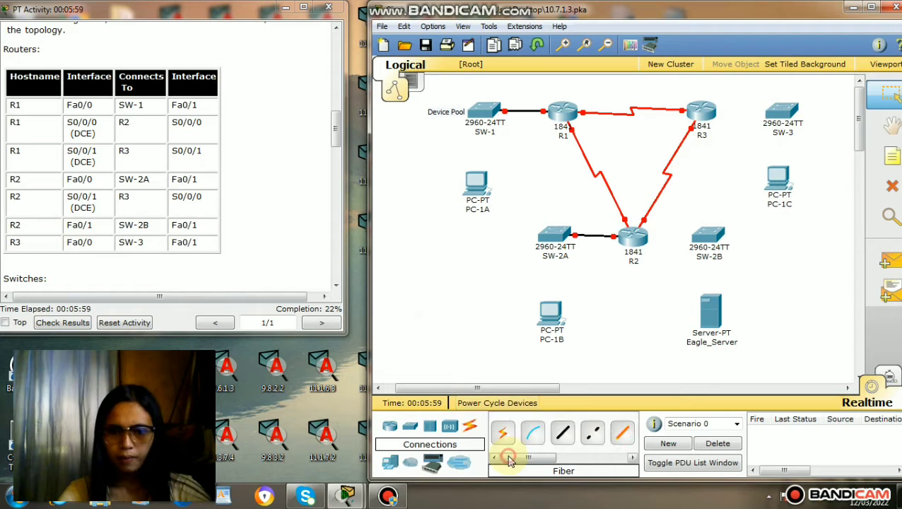
click(564, 434)
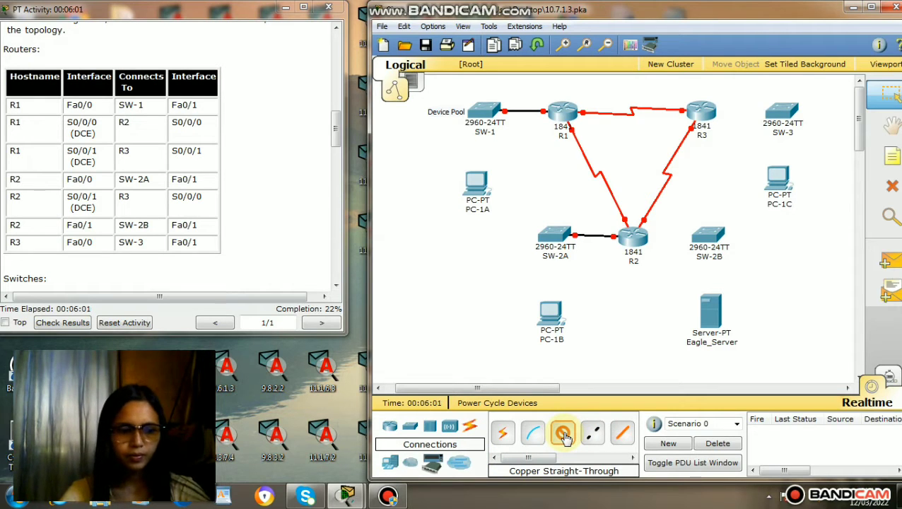
click(631, 240)
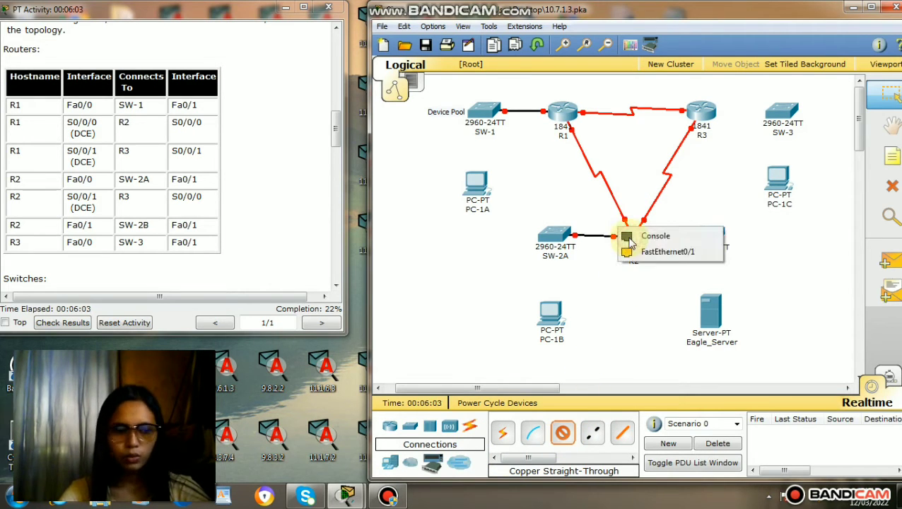
click(639, 253)
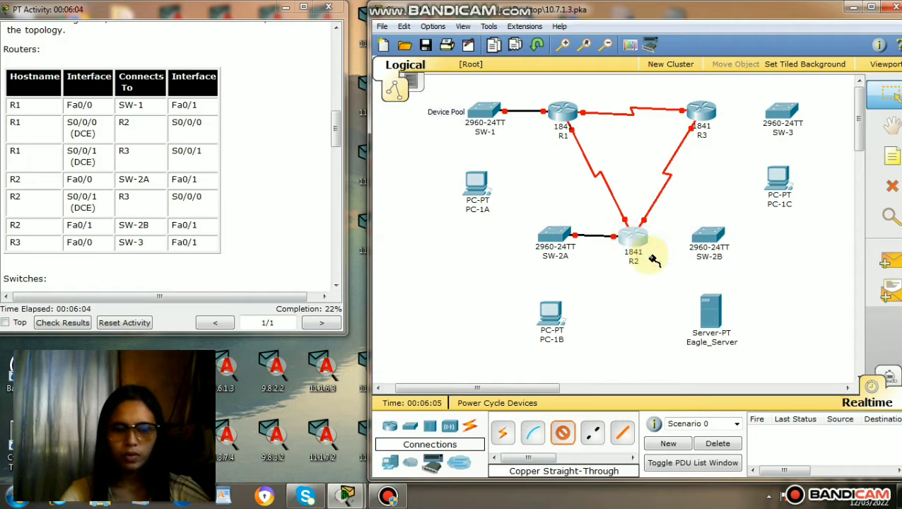
click(706, 239)
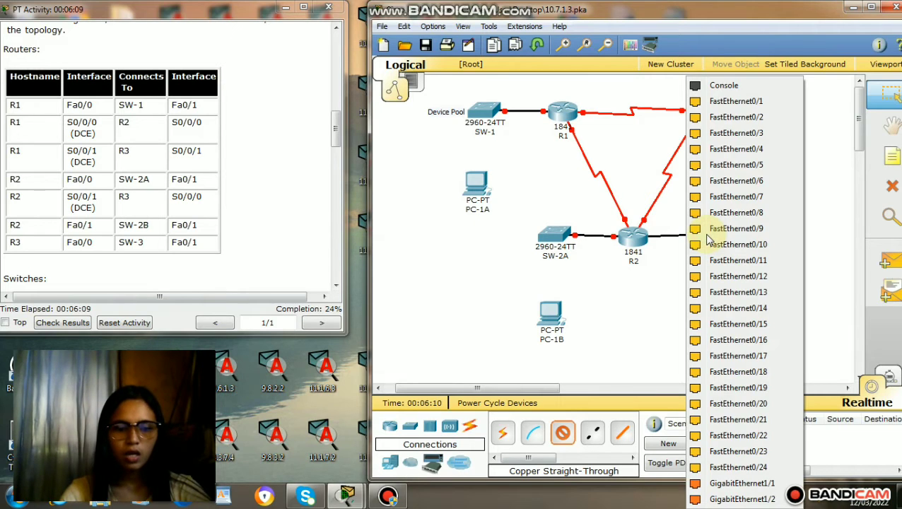
click(722, 101)
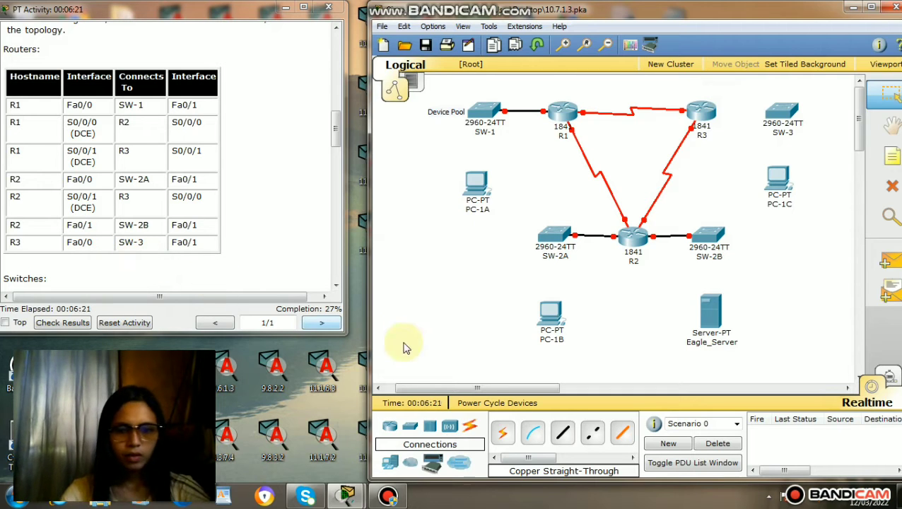
Connect SW-1 FastEthernet0/2 to the FastEthernet port of PC-1A with a Copper Straight-Through cable.
click(563, 438)
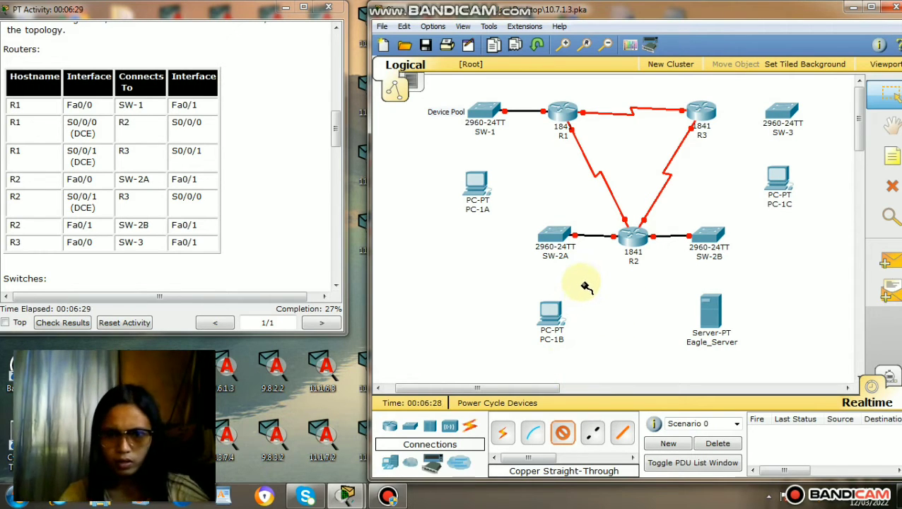
click(485, 112)
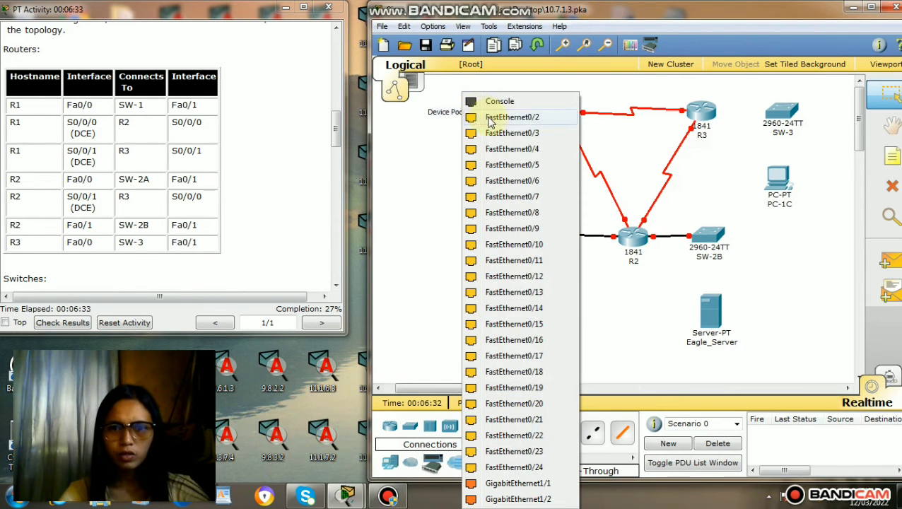
click(491, 119)
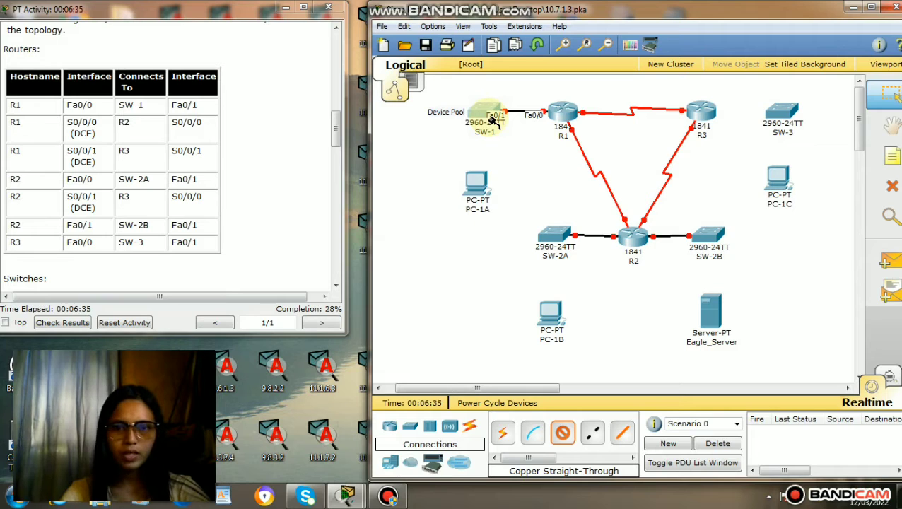
click(475, 182)
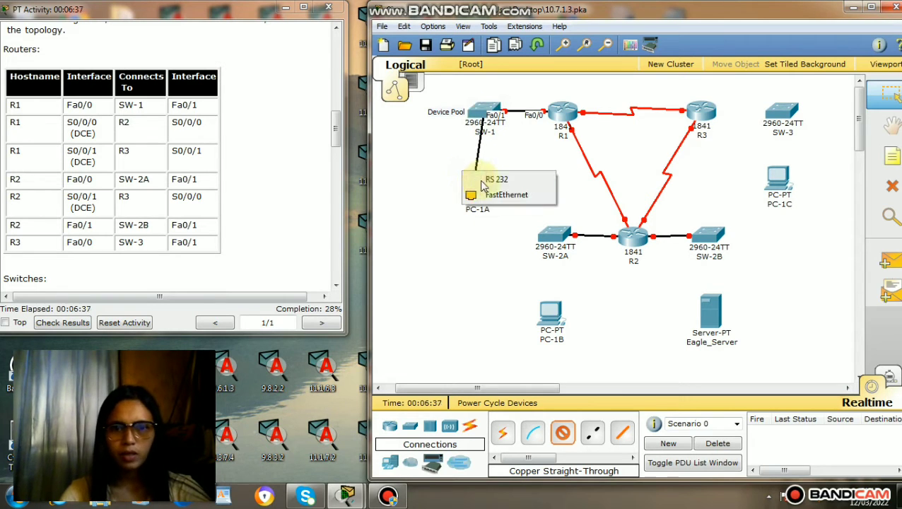
click(496, 195)
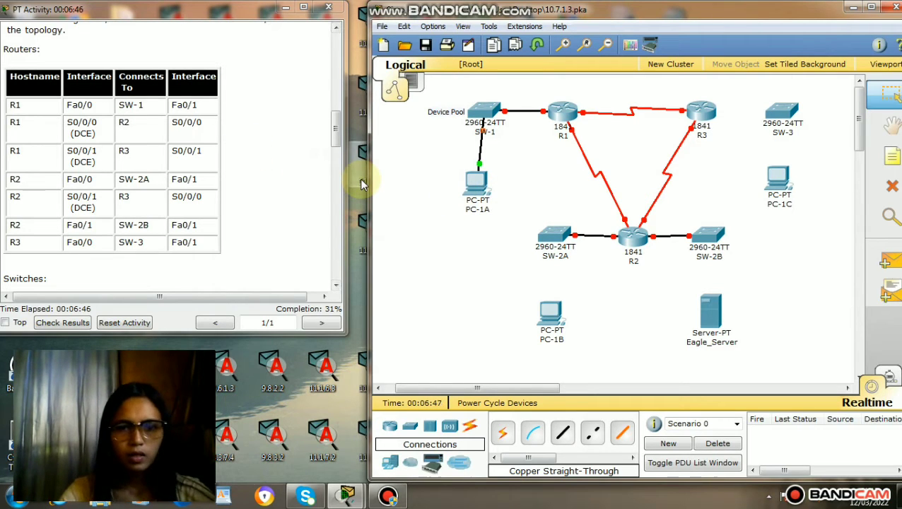
Connect SW-2A FastEthernet0/2 to the FastEthernet port of PC-1B with a Copper Straight-Through cable.
click(564, 434)
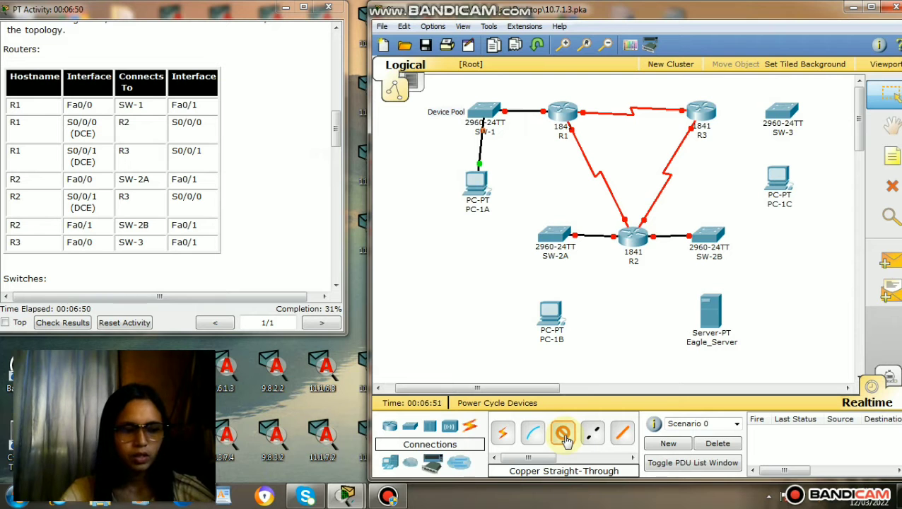
click(557, 233)
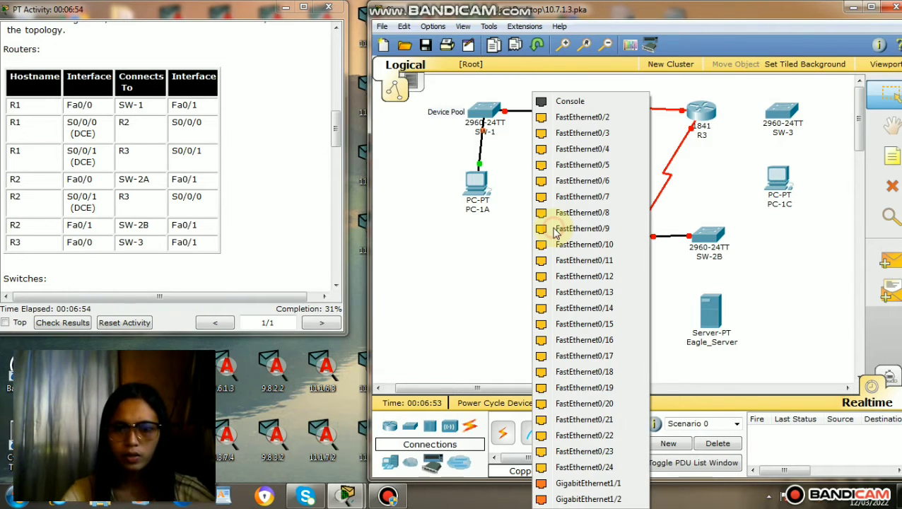
click(578, 120)
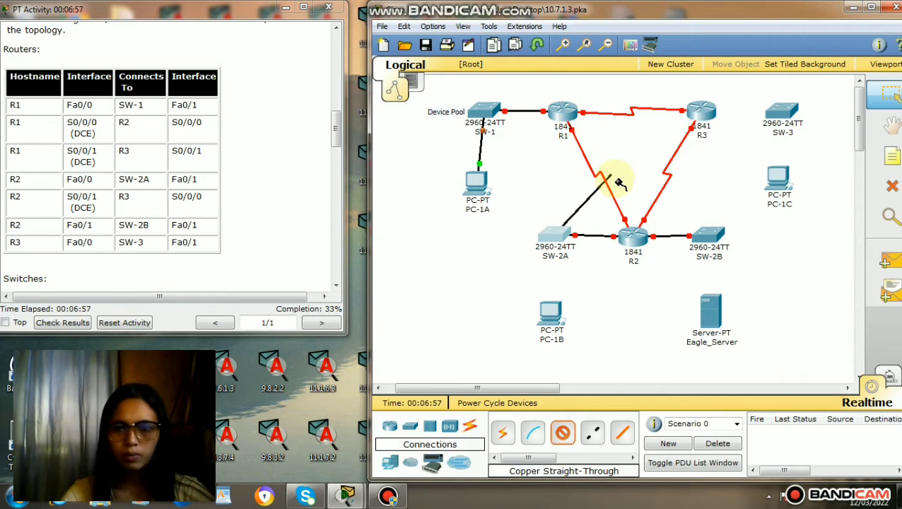
click(552, 310)
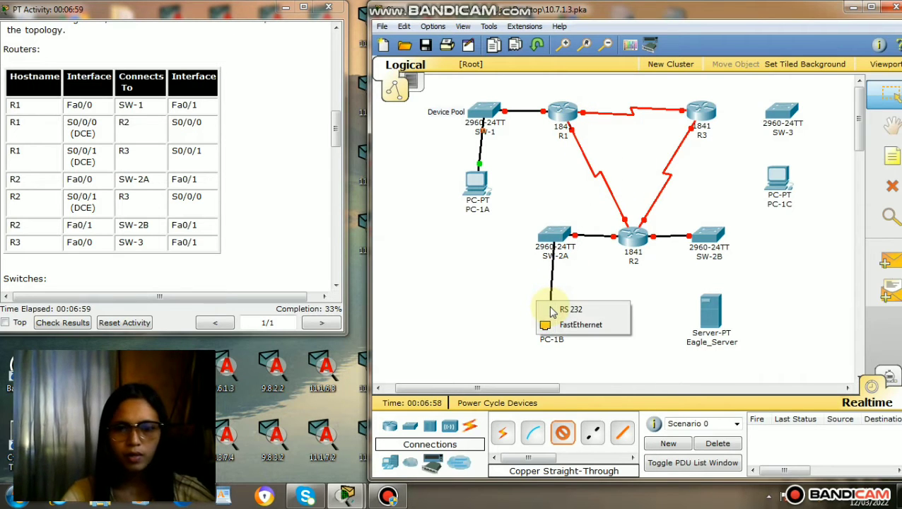
click(572, 325)
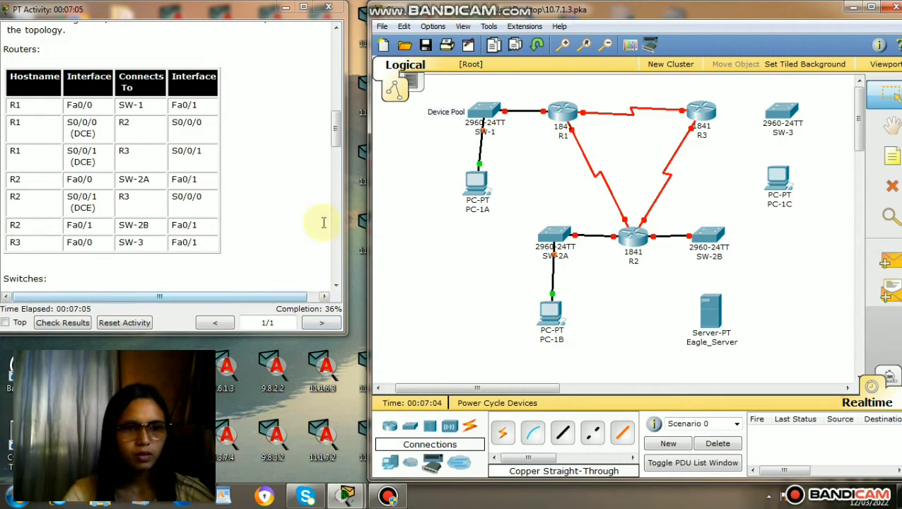
Connect SW-2B FastEthernet0/2 to the FastEthernet port of Eagle_Server with a Copper Straight-Through cable.
drag(335, 135, 338, 164)
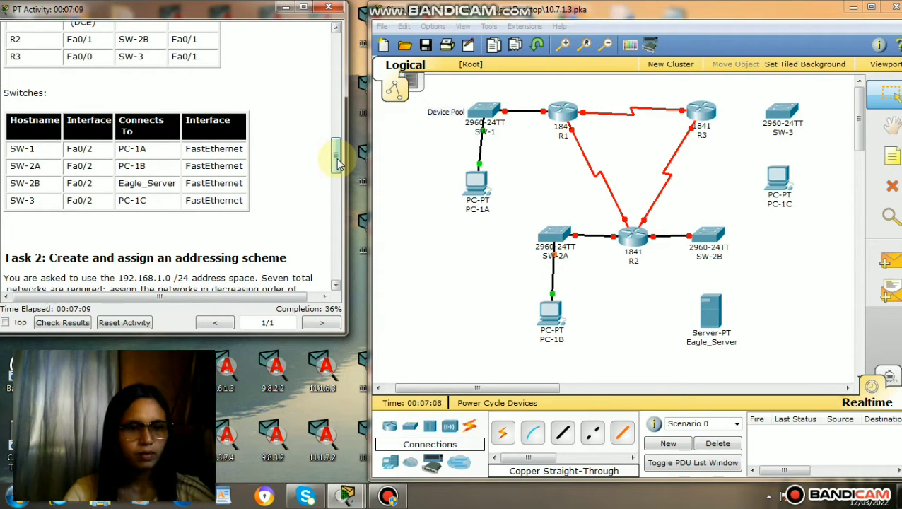
click(564, 433)
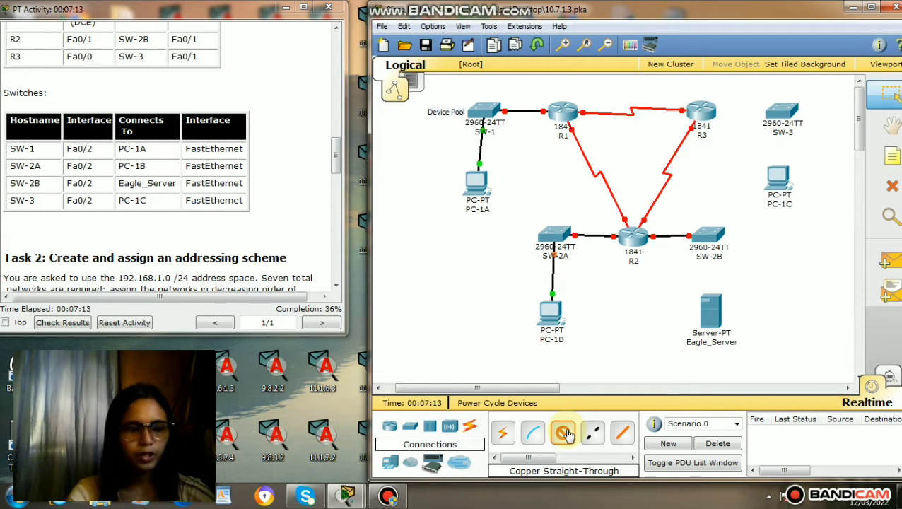
click(702, 236)
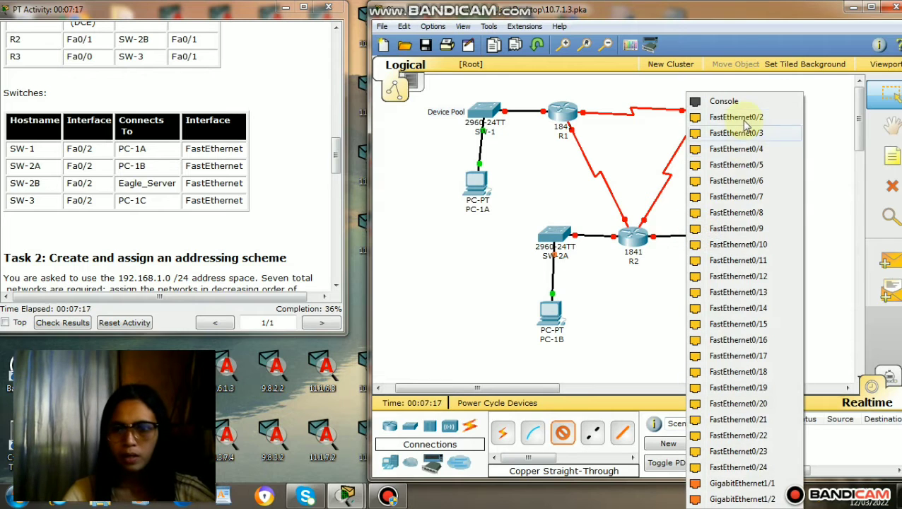
click(720, 117)
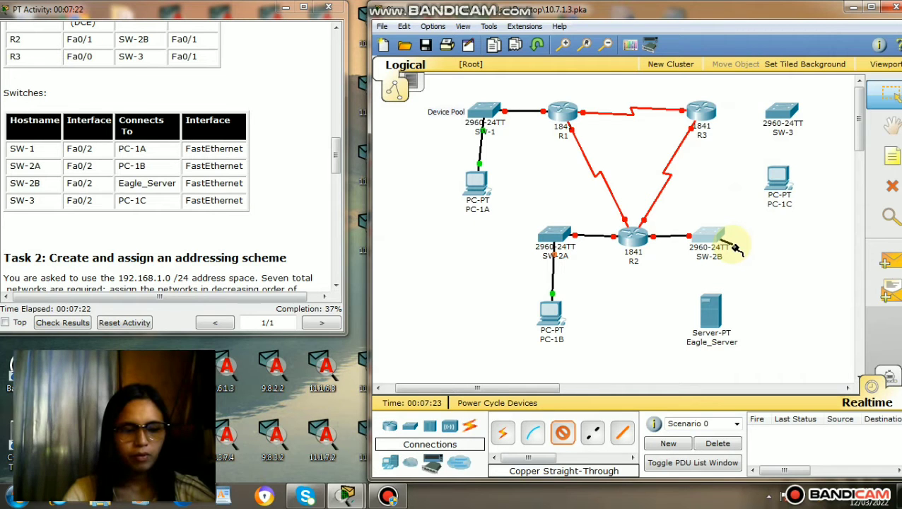
click(707, 307)
click(713, 302)
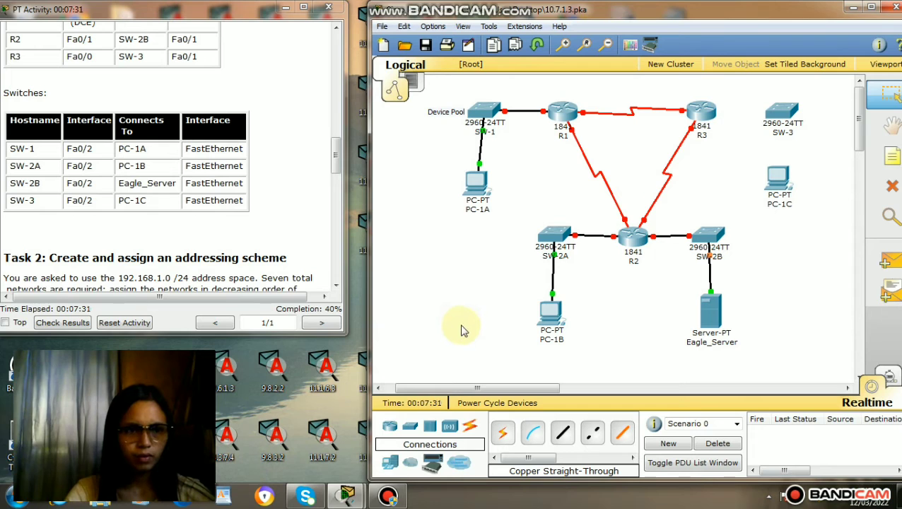
Connect R3 FastEthernet0/0 to SW-3 FastEthernet0/1 with a Copper Straight-Through cable.
mouse_move(524, 348)
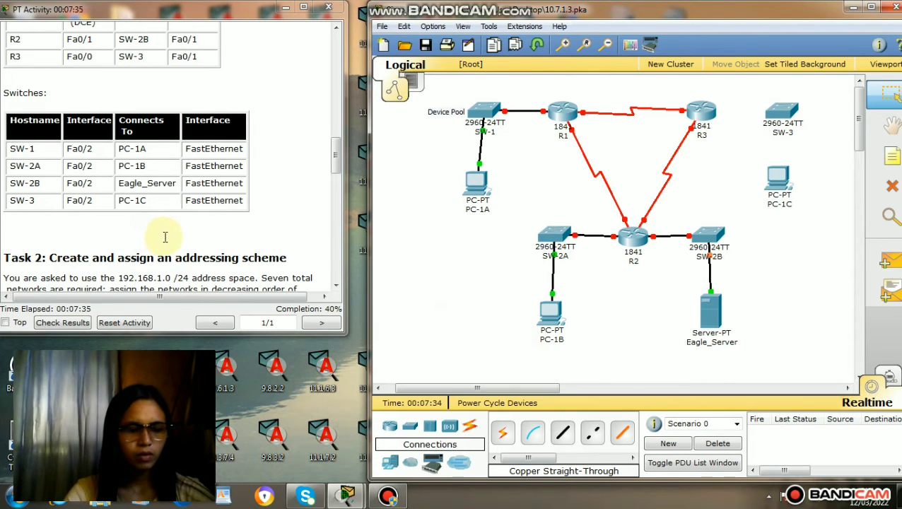
click(562, 433)
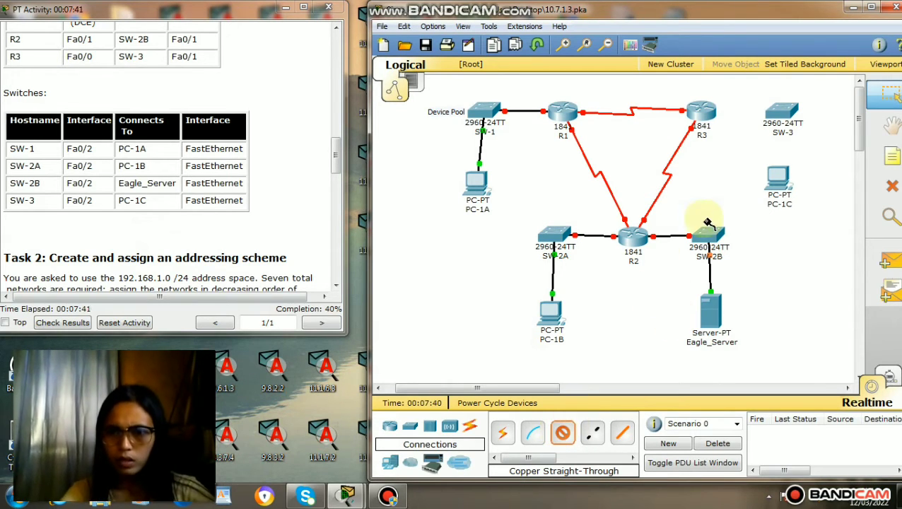
click(701, 114)
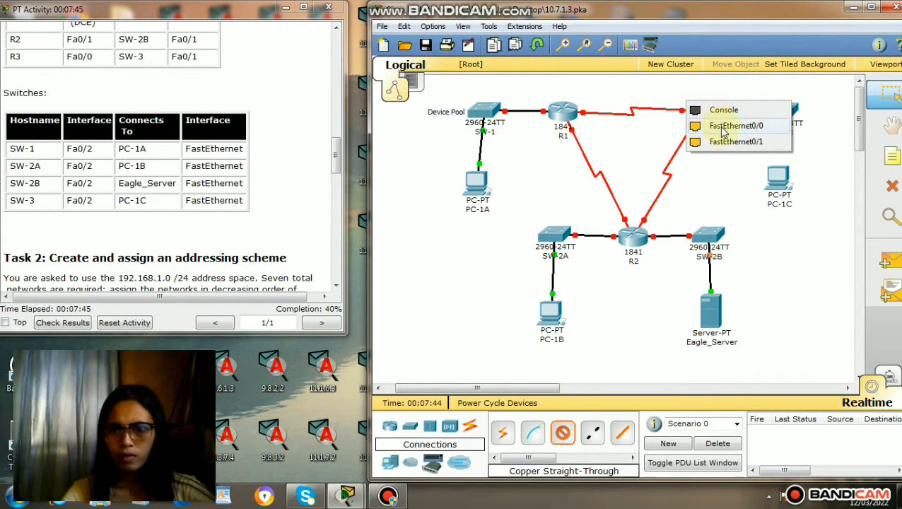
click(728, 125)
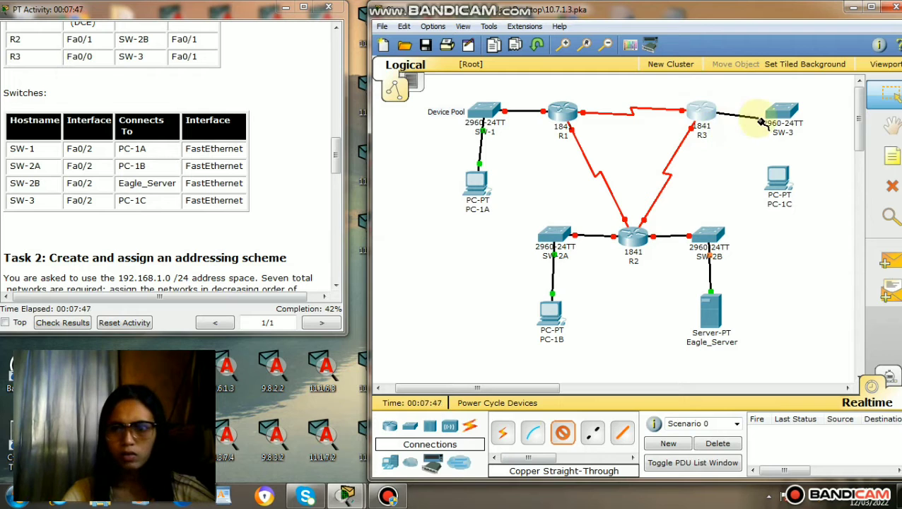
click(785, 113)
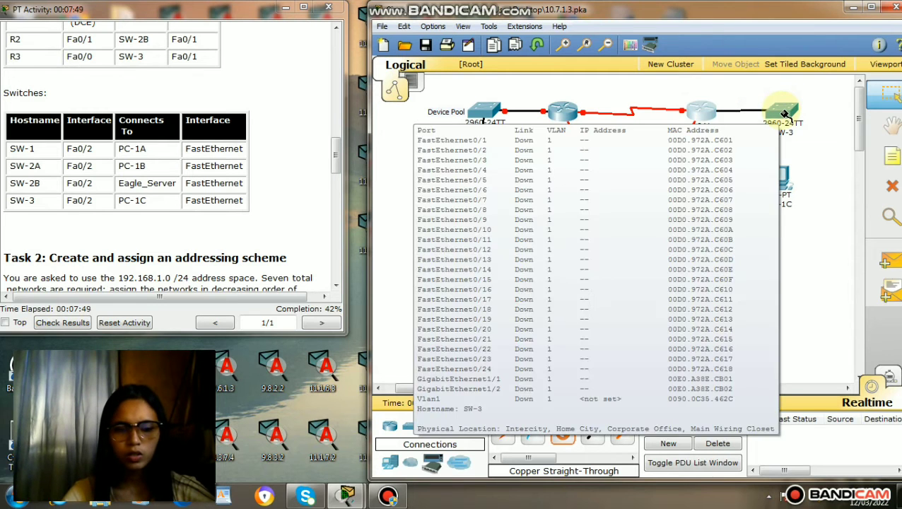
click(785, 114)
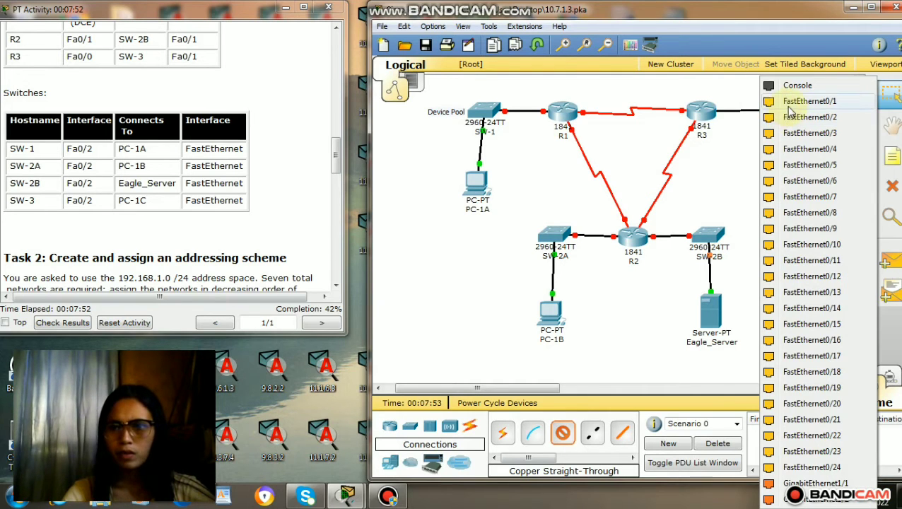
click(786, 104)
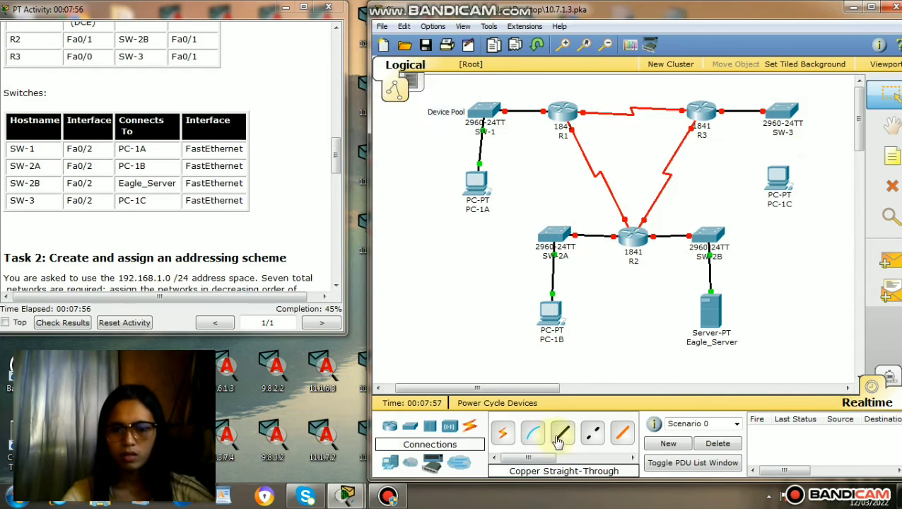
Connect SW-3 FastEthernet0/2 to the FastEthernet port of PC-1C with a Copper Straight-Through cable.
click(562, 438)
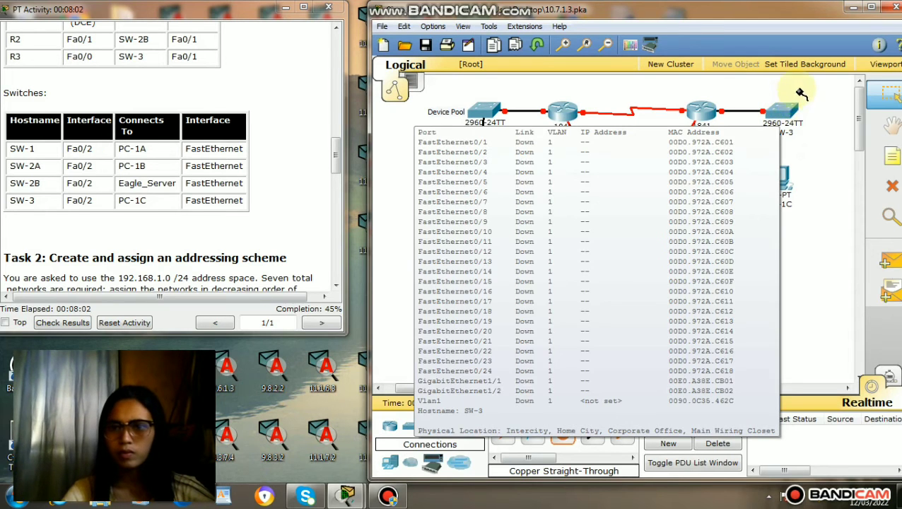
click(781, 113)
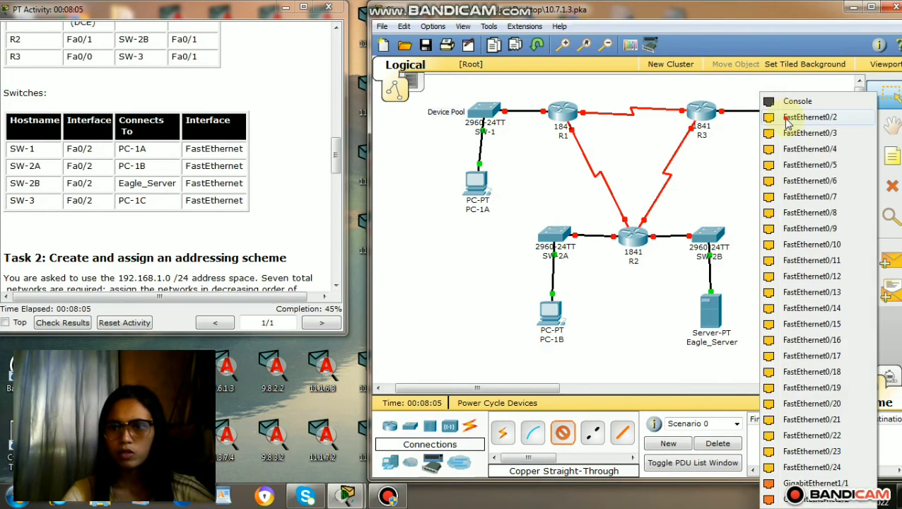
click(784, 118)
click(782, 181)
click(789, 193)
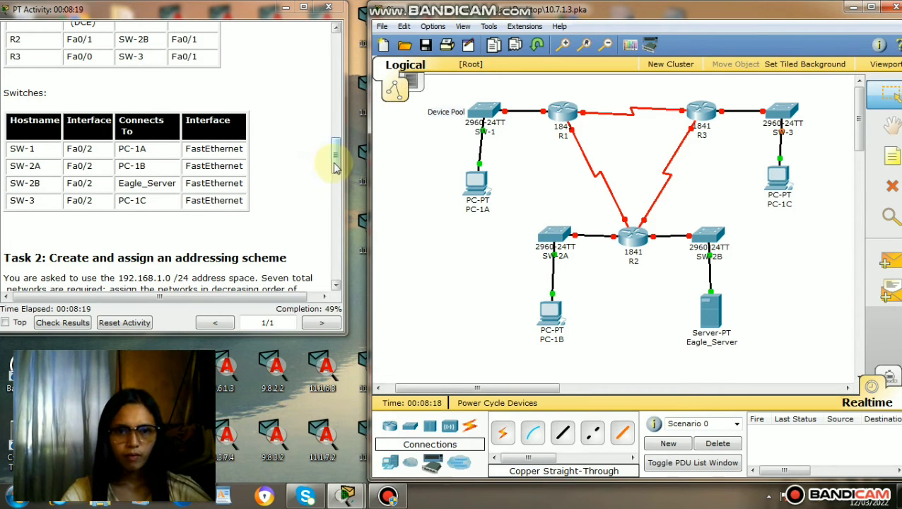
Read the Task 2 instructions, including the LAN and WAN host charts and the rules for assigning IP addresses.
scroll(335, 169, down, 1)
drag(336, 169, 338, 189)
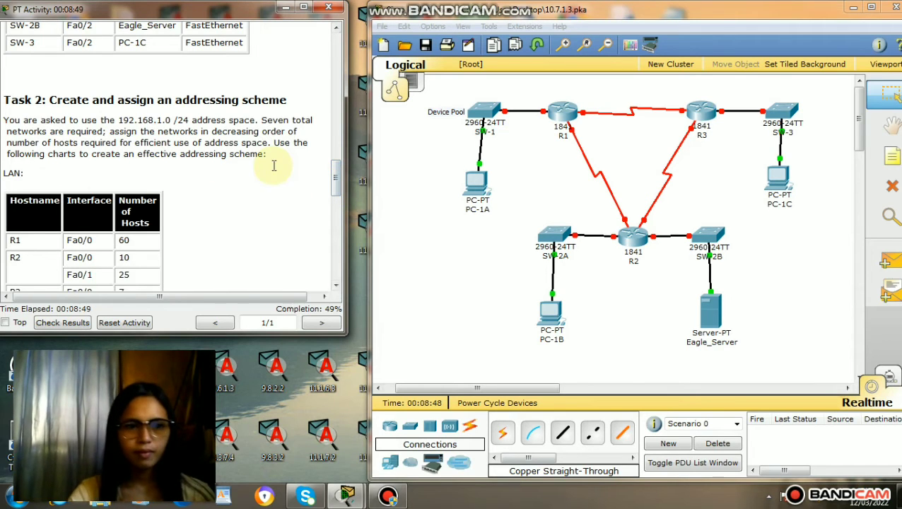
drag(338, 186, 339, 201)
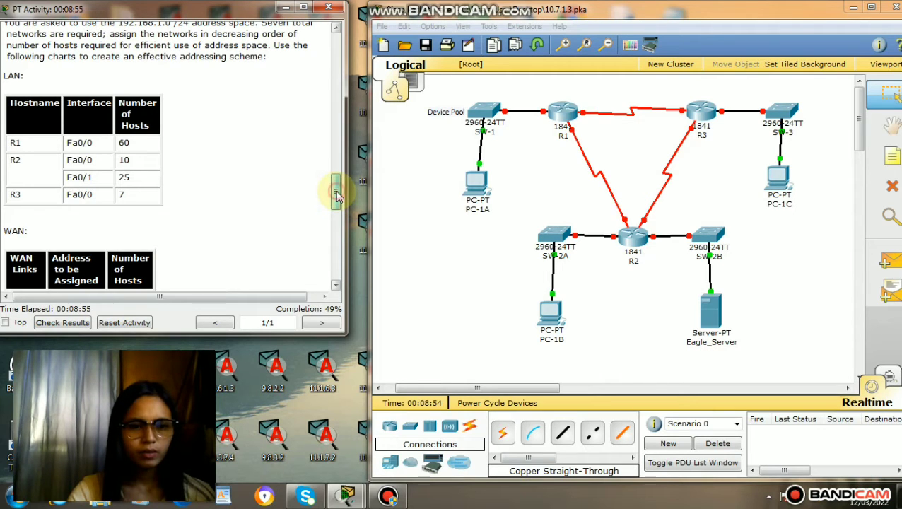
drag(337, 196, 339, 243)
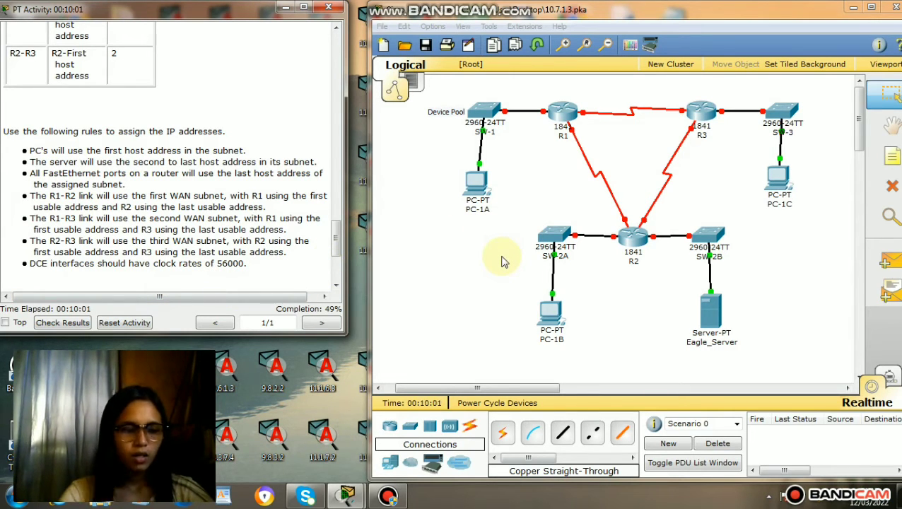
Configure R1 FastEthernet0/0 with IP address 192.168.1.62 and subnet mask 255.255.255.192, and turn the port on.
click(562, 115)
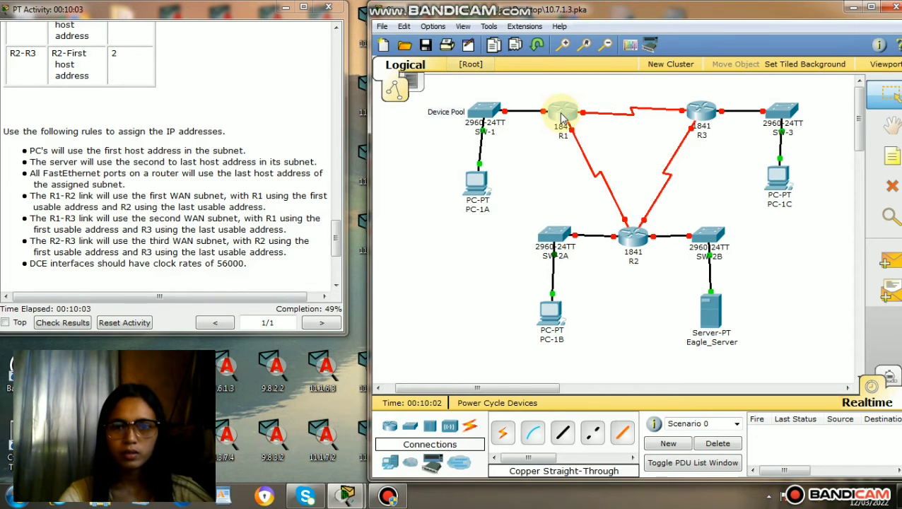
drag(342, 91, 636, 89)
click(470, 109)
click(465, 237)
click(732, 285)
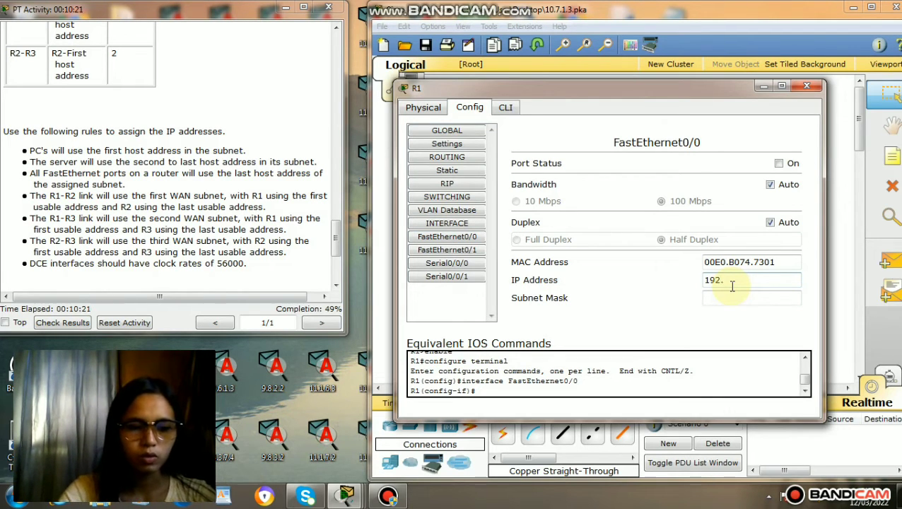
text(.1.62)
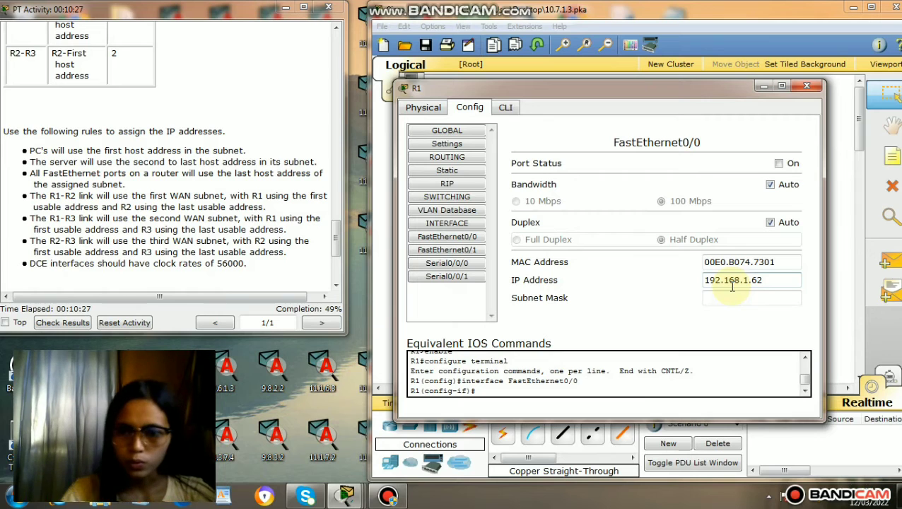
click(730, 298)
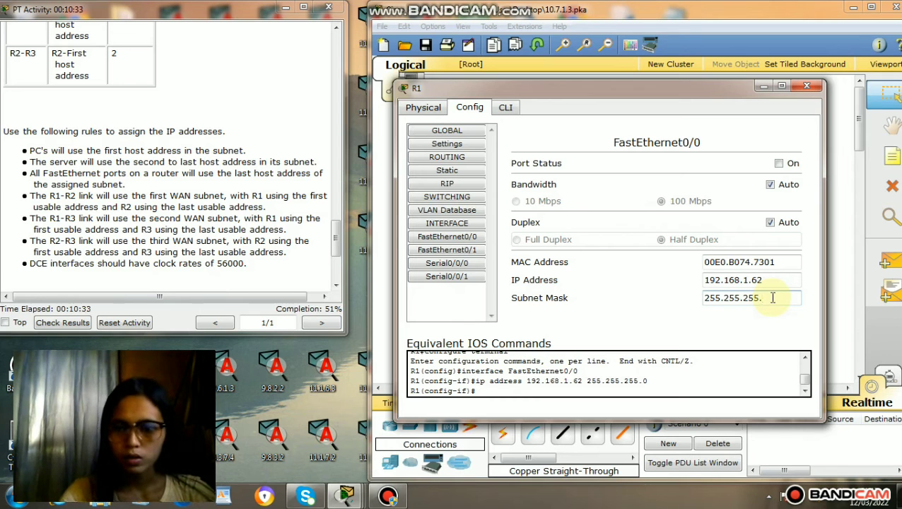
text(2)
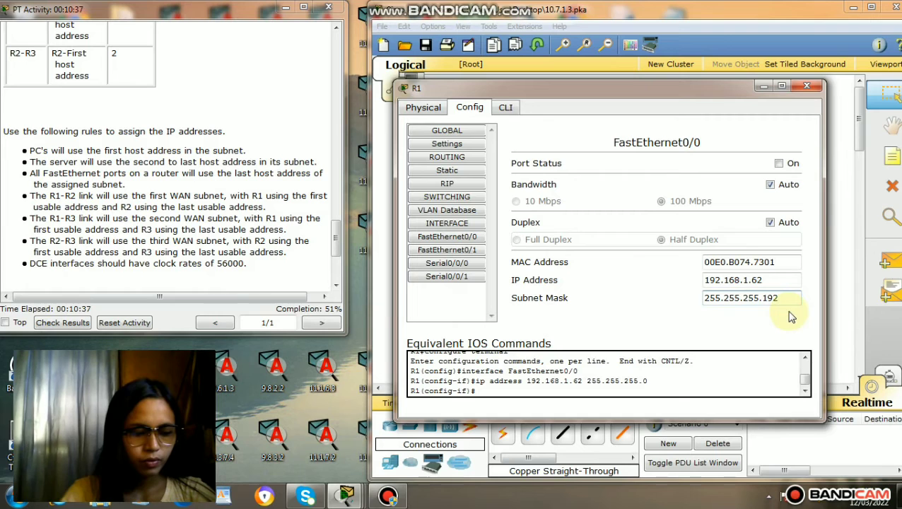
click(781, 163)
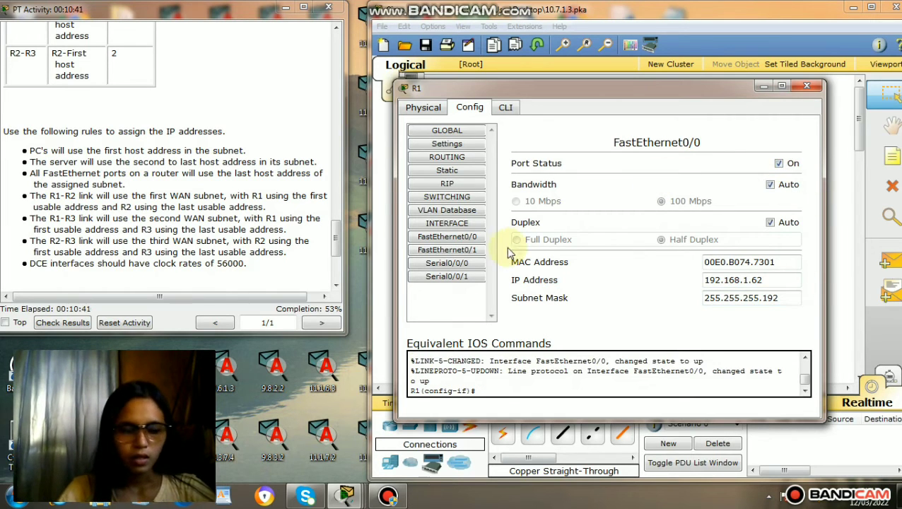
Set R1 Serial0/0/0 to IP address 192.168.1.129 with subnet mask 255.255.255.252.
click(454, 265)
click(680, 271)
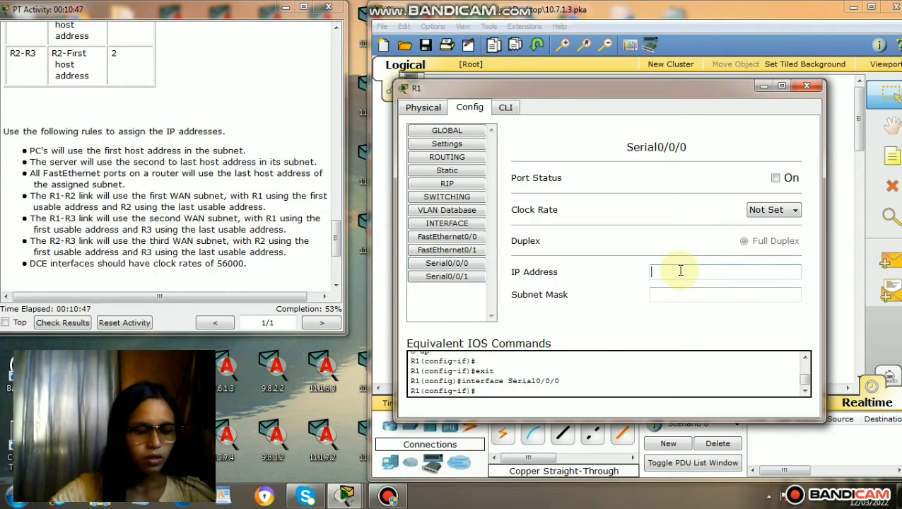
text(192.168)
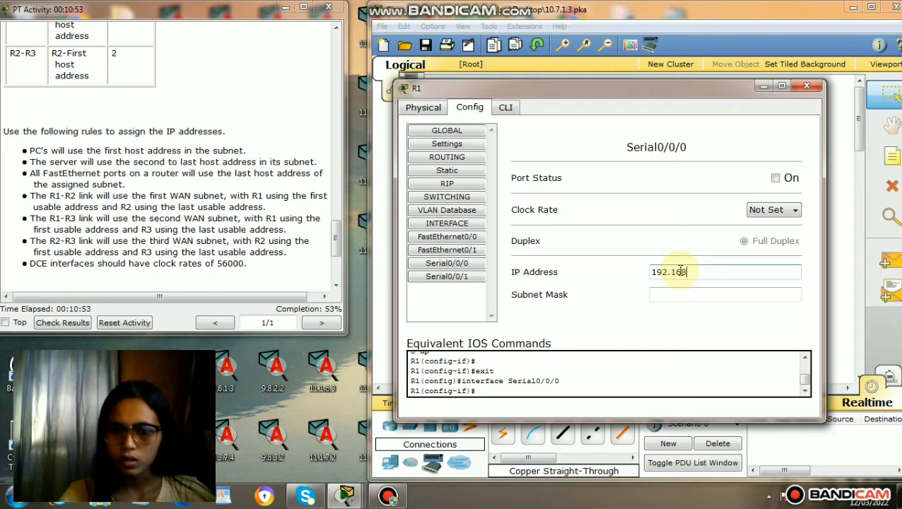
text(.1.129)
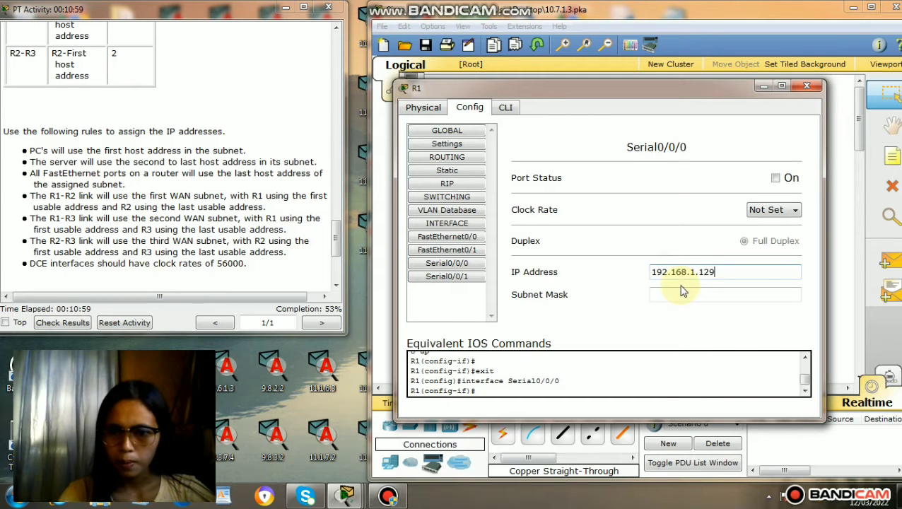
click(684, 294)
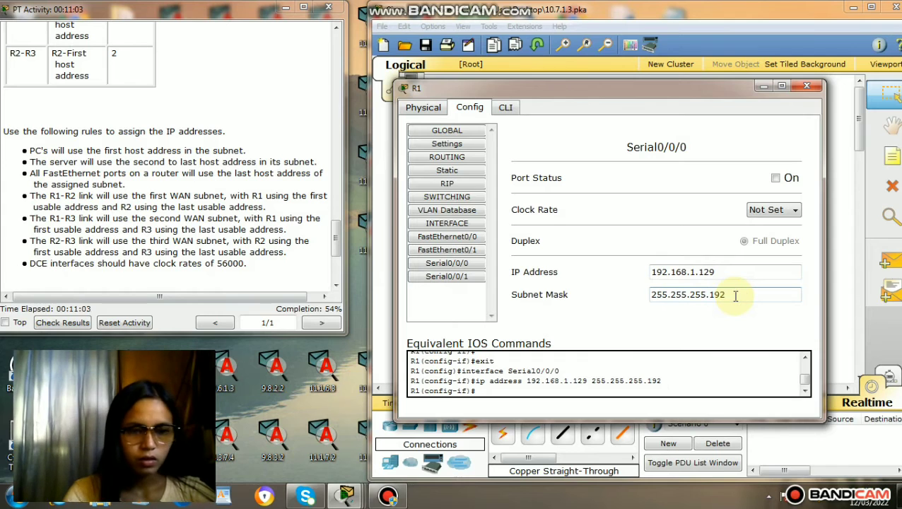
key(BackSpace)
key(BackSpace)
key(BackSpace)
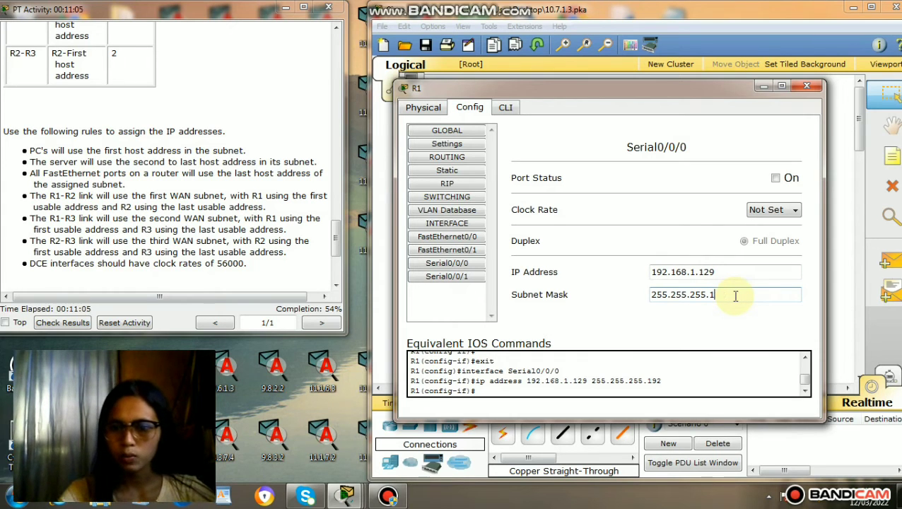
text(252)
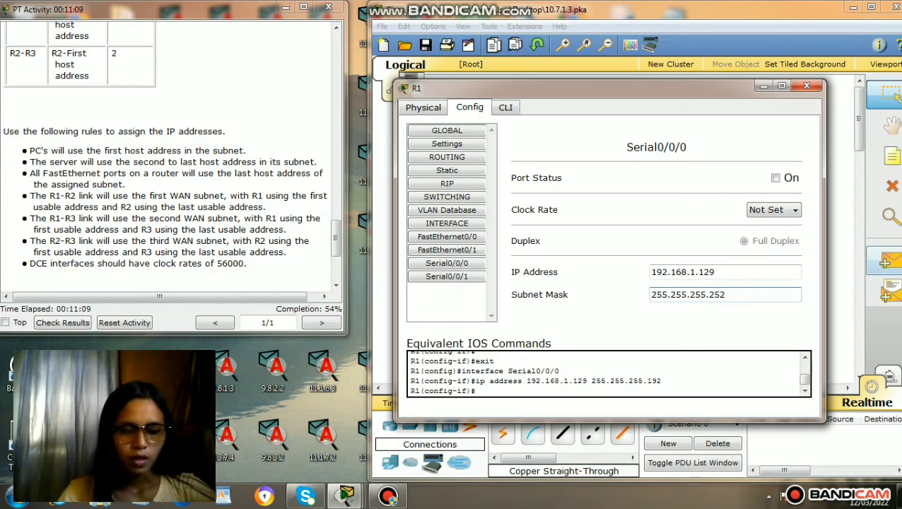
Turn on the R1 Serial0/0/0 port and set its clock rate to 56000.
click(776, 179)
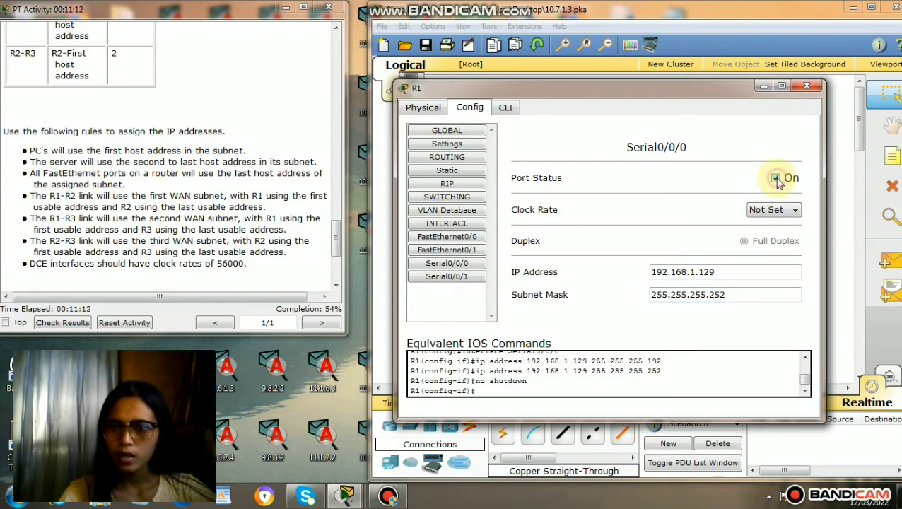
click(794, 210)
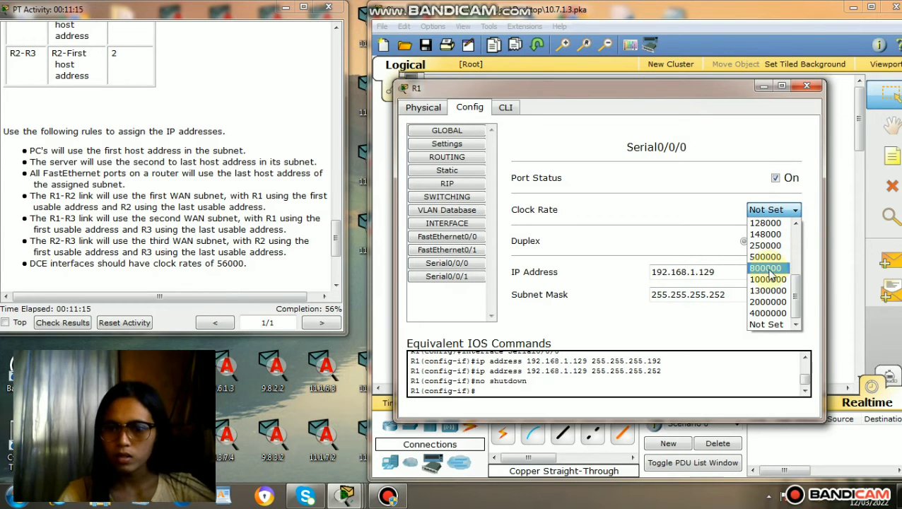
drag(801, 296, 797, 269)
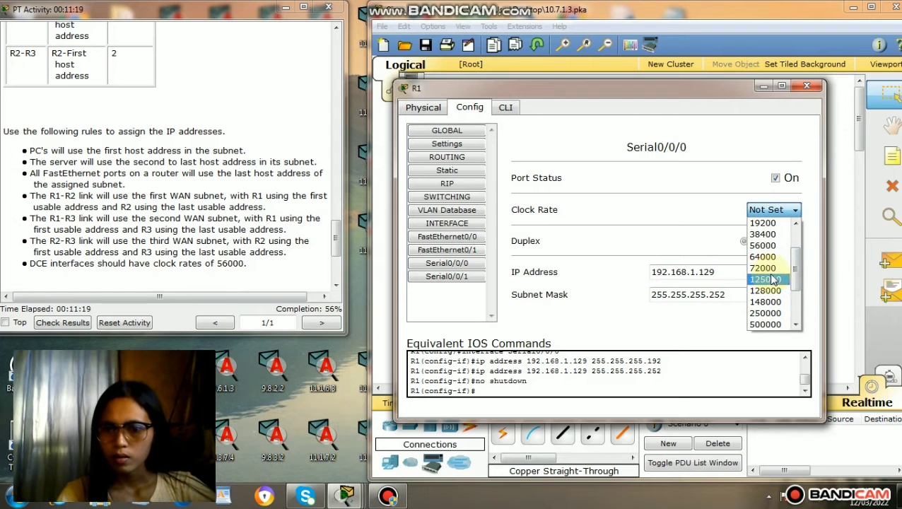
click(765, 246)
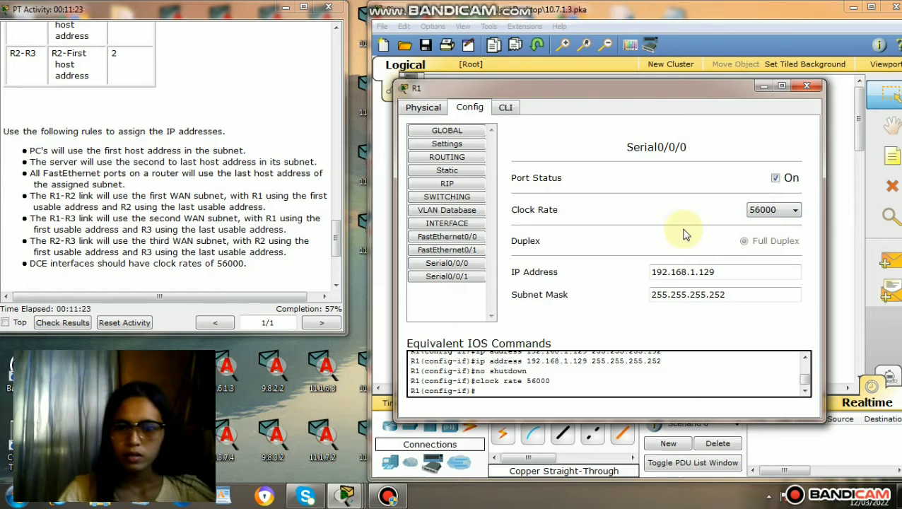
Set R1 Serial0/0/1 to IP address 192.168.1.133 with subnet mask 255.255.255.252.
click(450, 279)
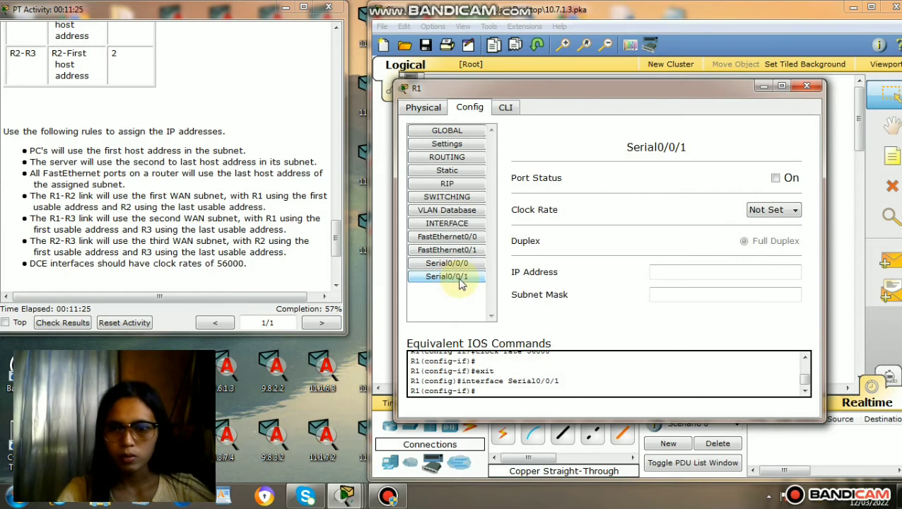
click(692, 269)
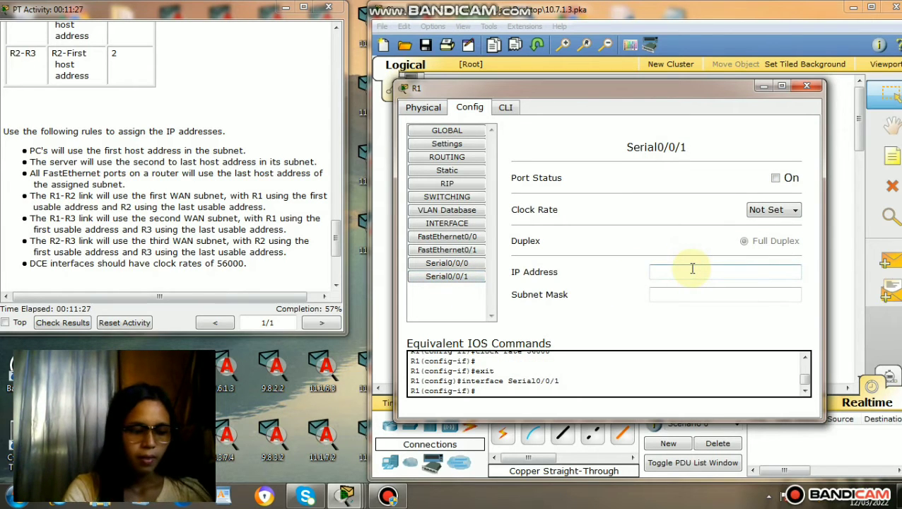
text(19)
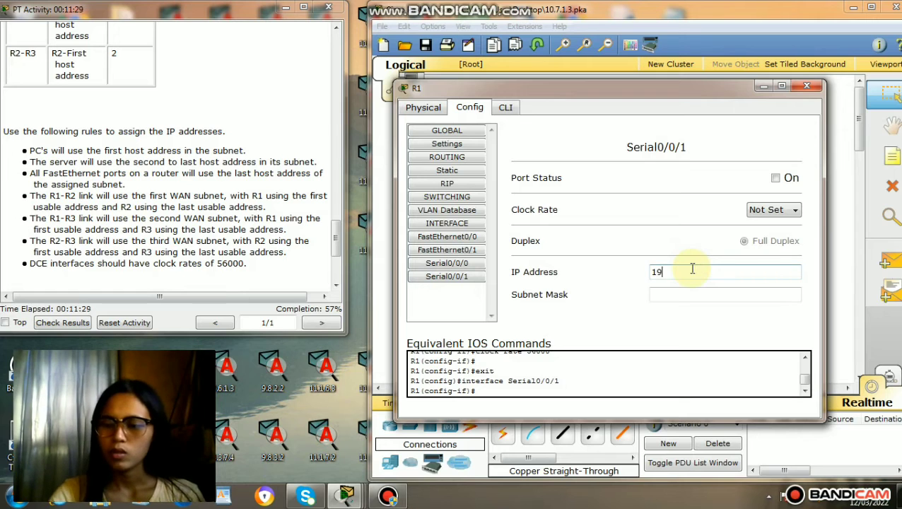
text(2.1)
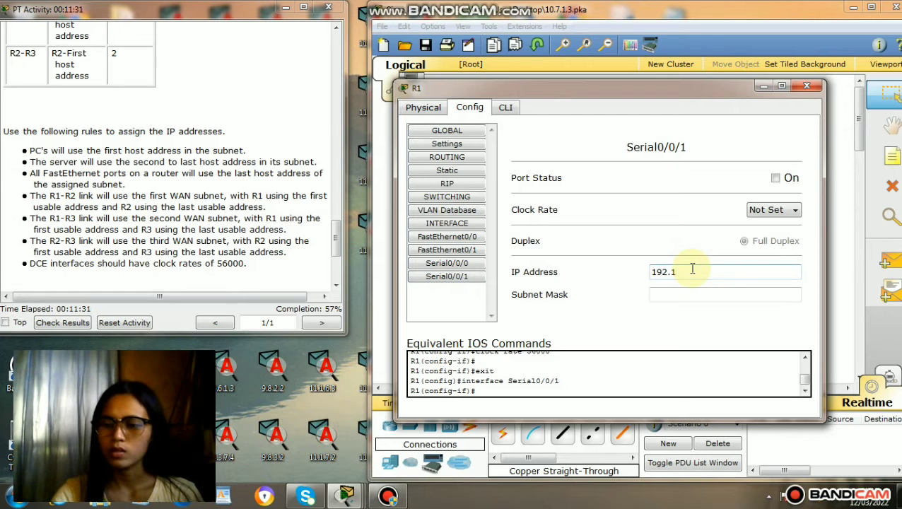
text(68.1.133)
click(683, 298)
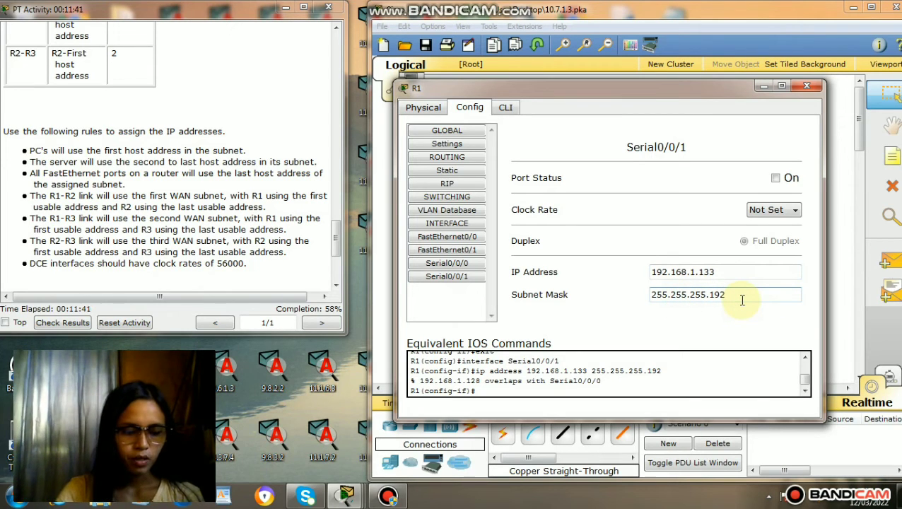
key(BackSpace)
key(BackSpace)
key(BackSpace)
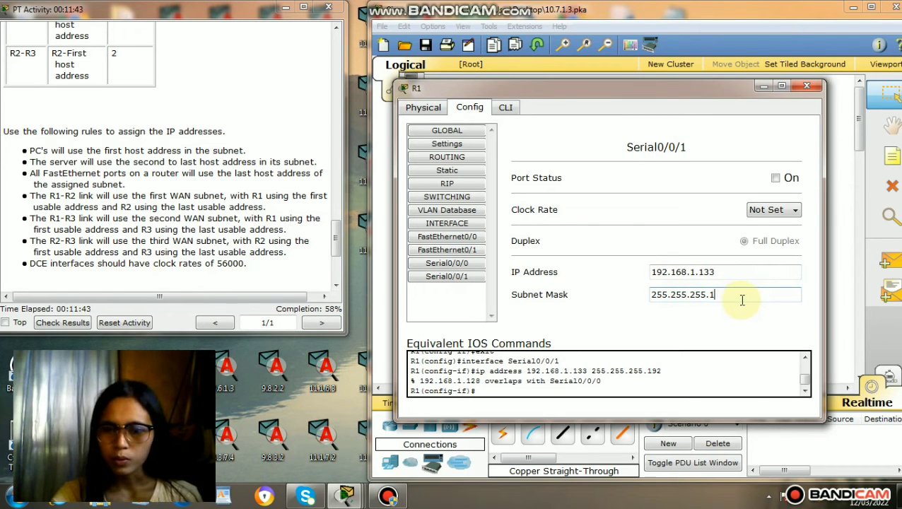
text(252)
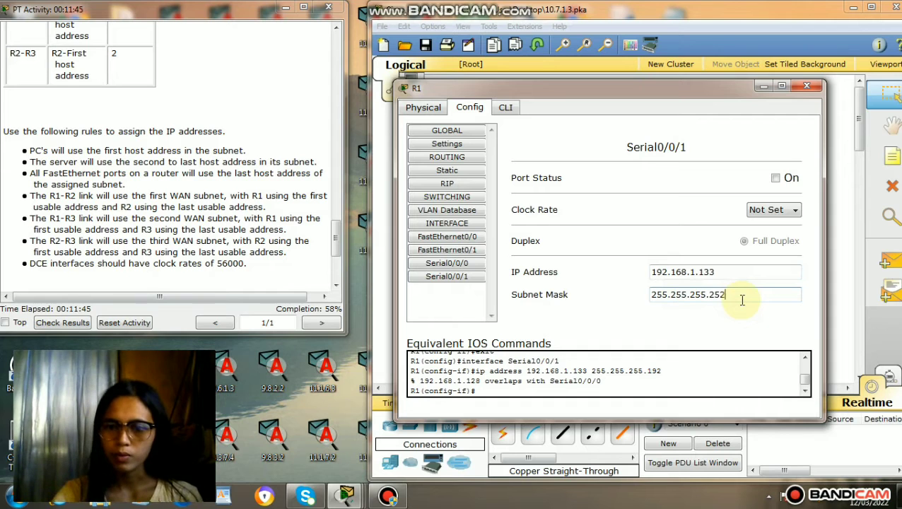
Turn on the R1 Serial0/0/1 port with a clock rate of 56000, and close the R1 configuration.
click(776, 179)
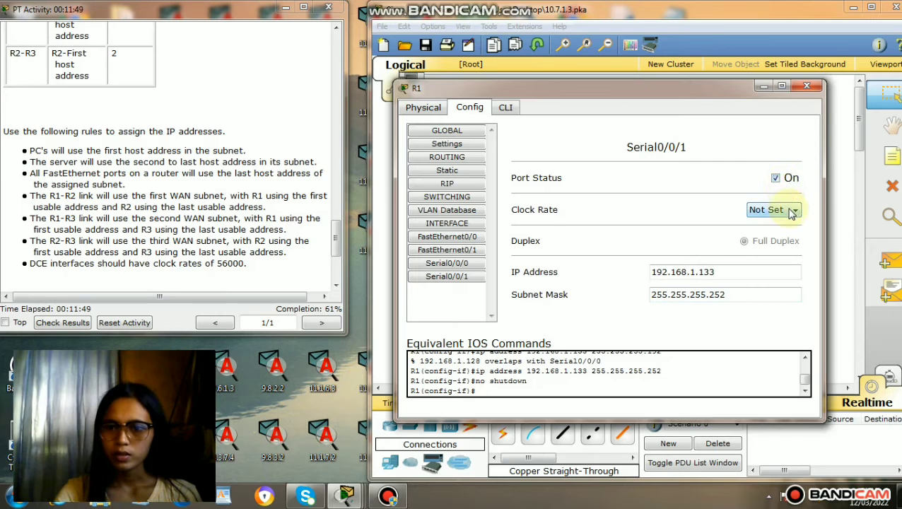
click(792, 210)
scroll(795, 269, up, 3)
scroll(796, 269, up, 1)
click(762, 234)
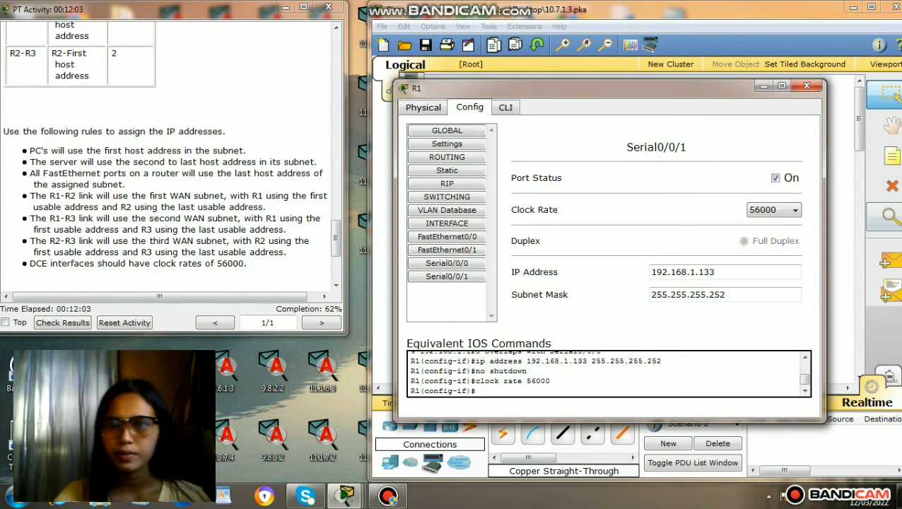
click(807, 86)
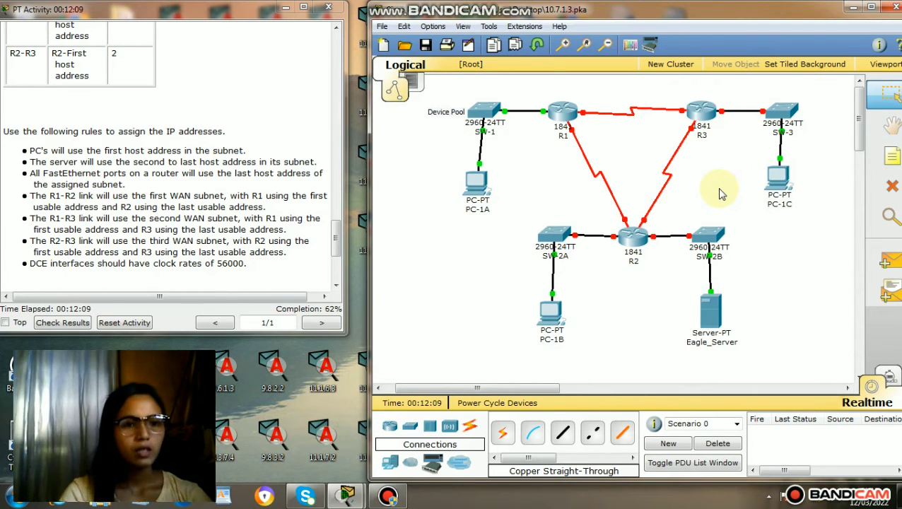
Open the configuration of router R2 and give FastEthernet0/0 the IP address 192.168.1.110.
mouse_move(332, 236)
mouse_down()
mouse_move(336, 168)
mouse_move(338, 251)
mouse_move(337, 240)
mouse_up()
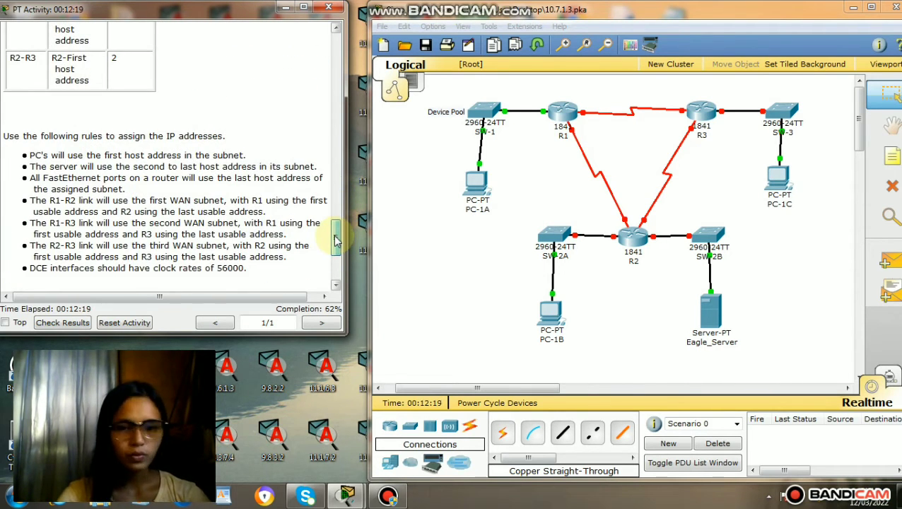
click(636, 241)
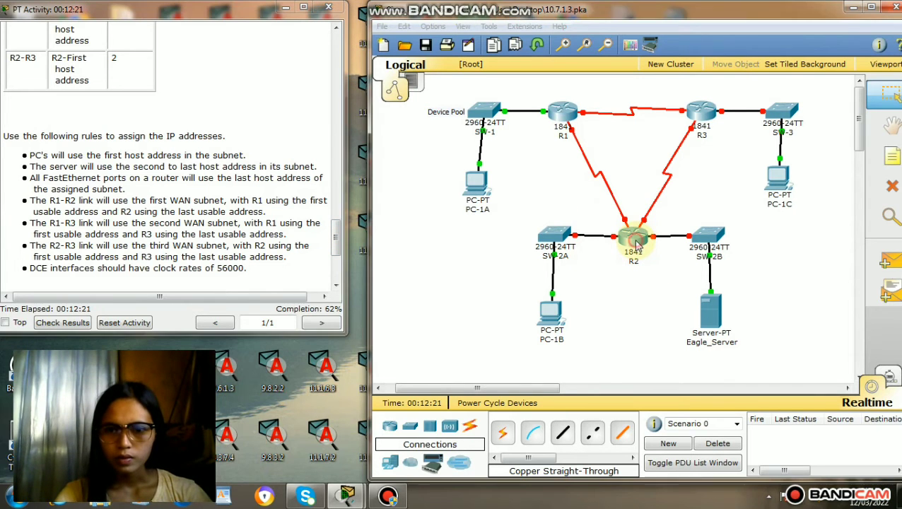
drag(316, 108, 588, 73)
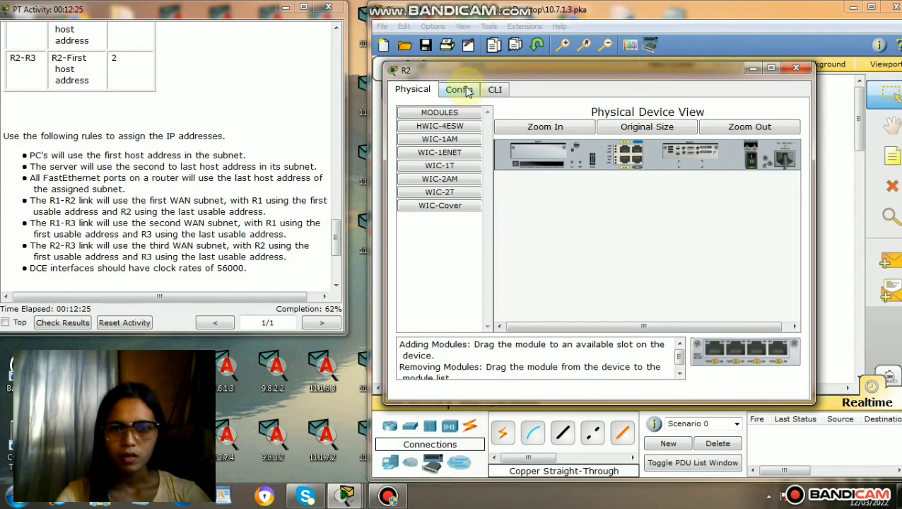
click(462, 90)
click(437, 219)
click(727, 263)
text(192.168)
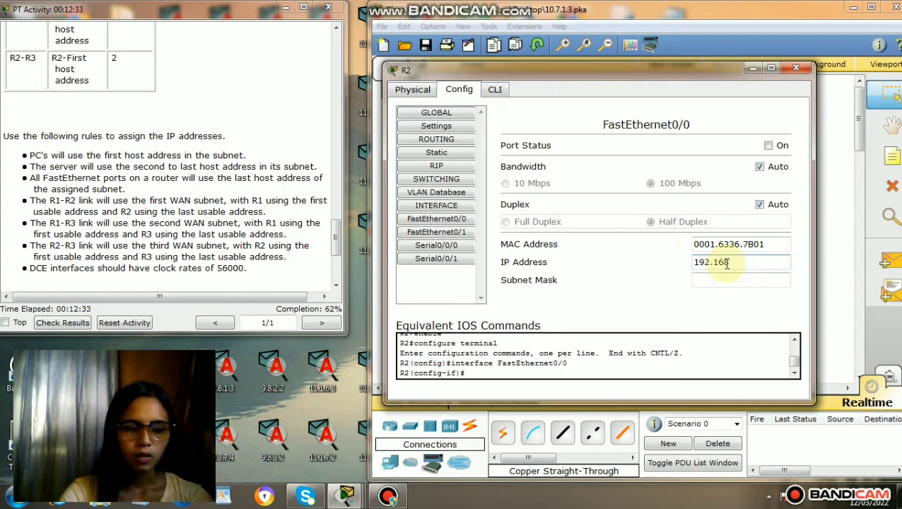
text(.1.110)
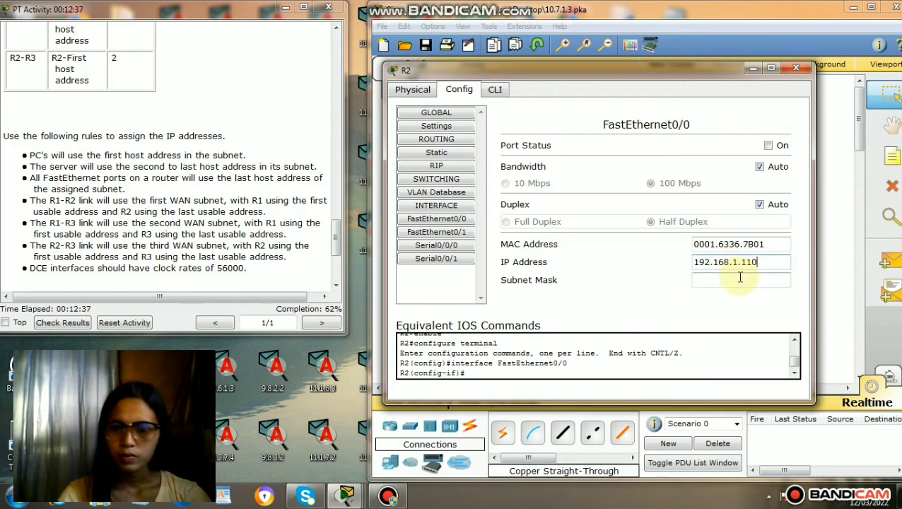
Set the subnet mask of R2 FastEthernet0/0 to 255.255.255.240 and turn the port on.
click(741, 280)
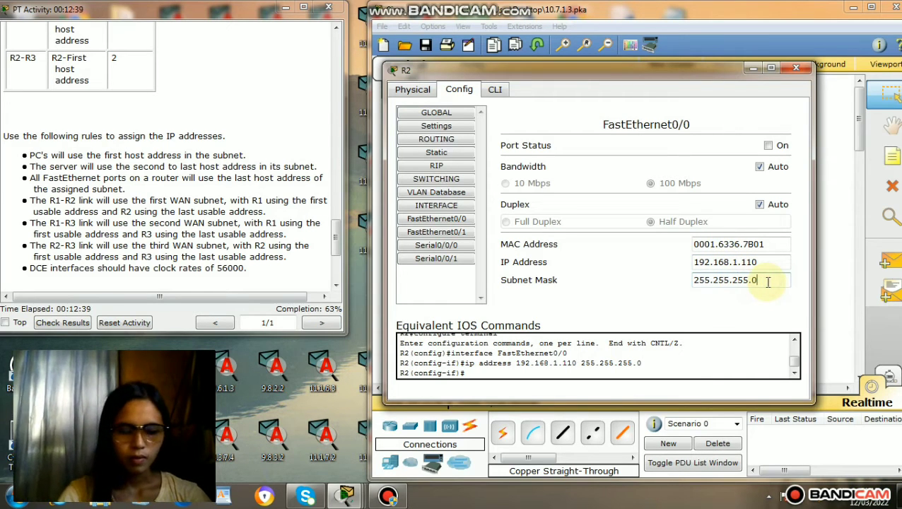
key(BackSpace)
text(.)
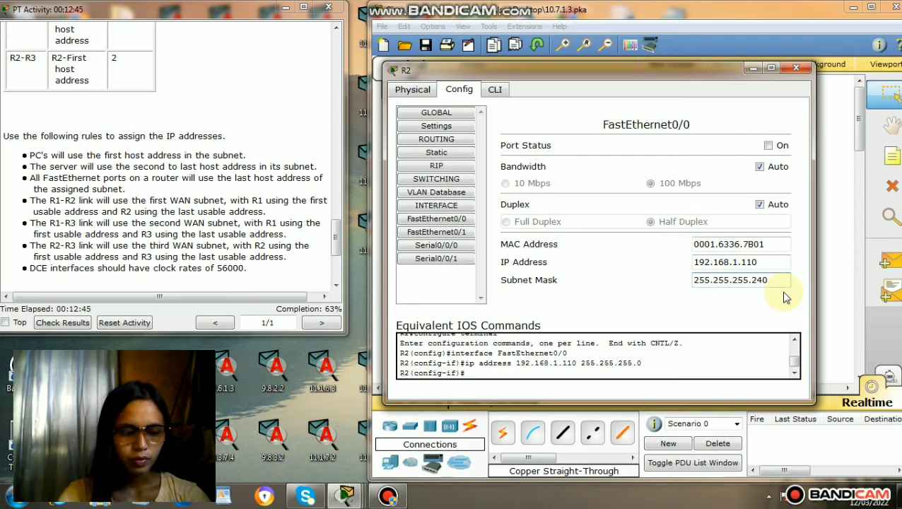
click(768, 145)
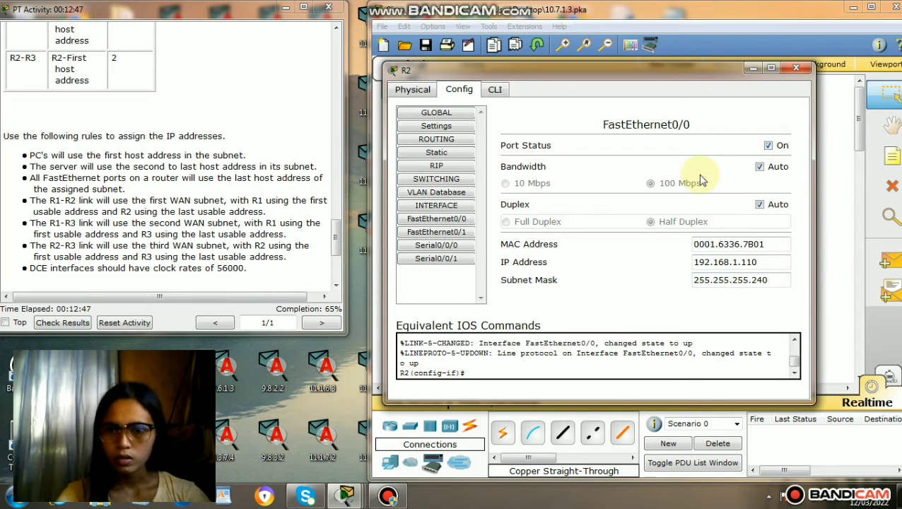
Give R2 FastEthernet0/1 the IP address 192.168.1.194.
click(440, 232)
click(728, 262)
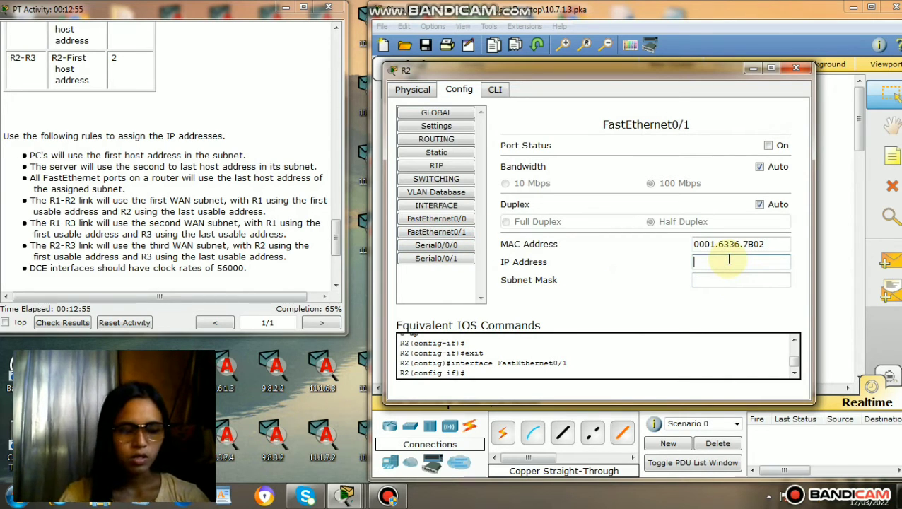
text(192)
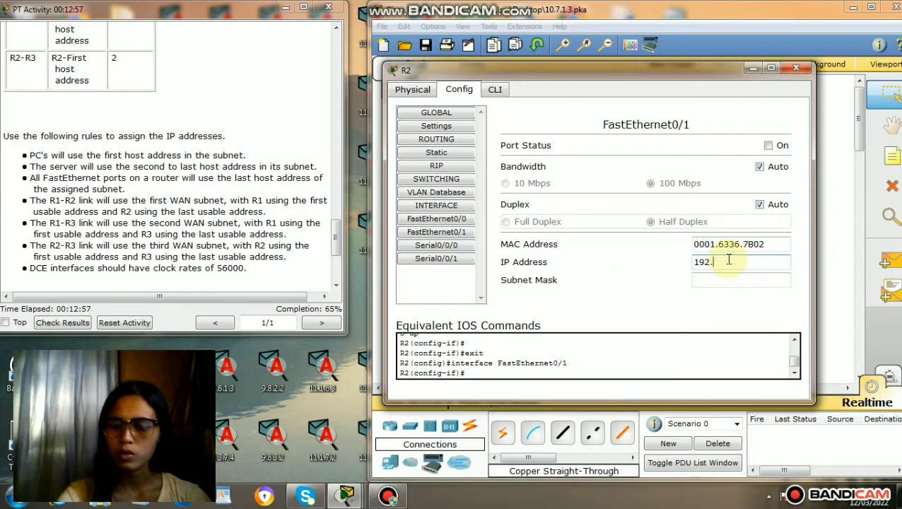
text(.168)
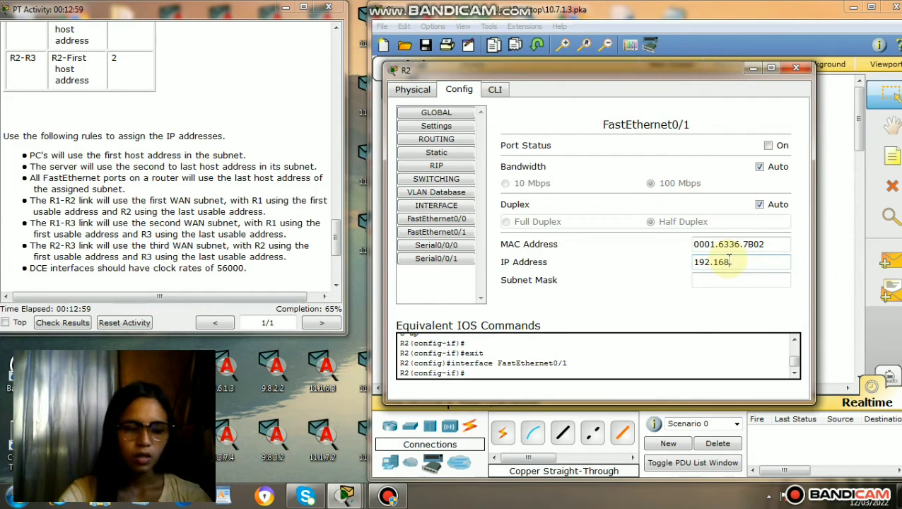
text(.1)
text(.1.)
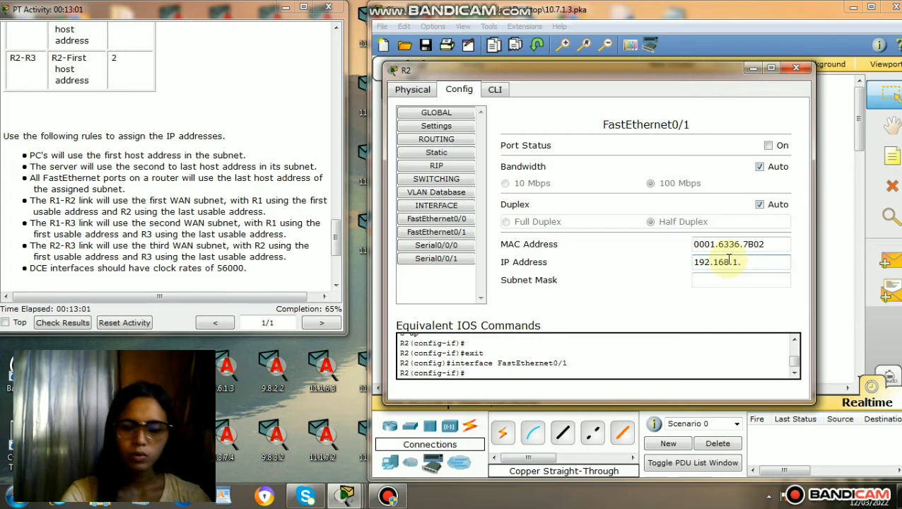
text(94)
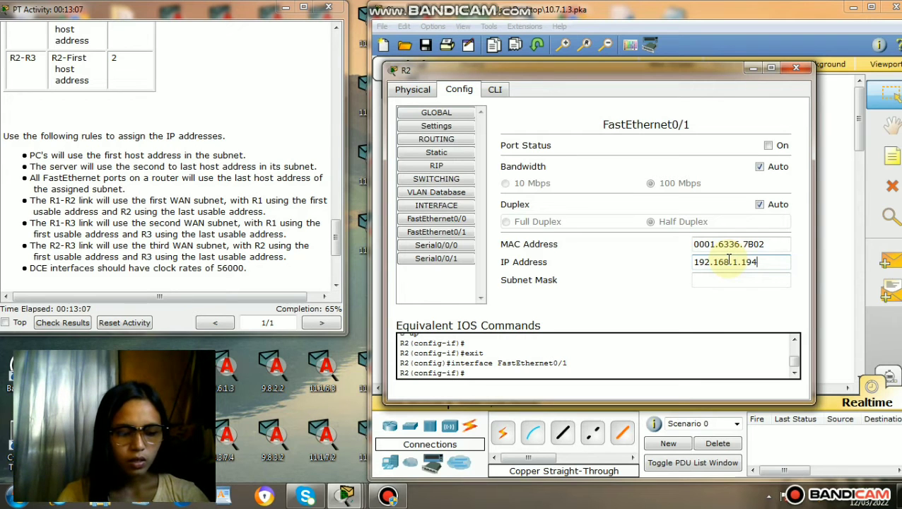
Set the subnet mask of R2 FastEthernet0/1 to 255.255.255.224 and turn the port on.
click(730, 281)
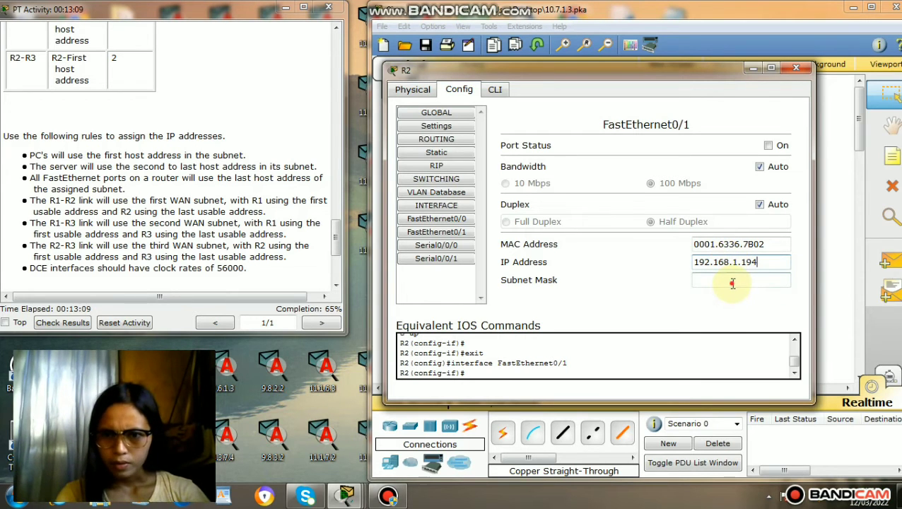
text(255.255.255.240)
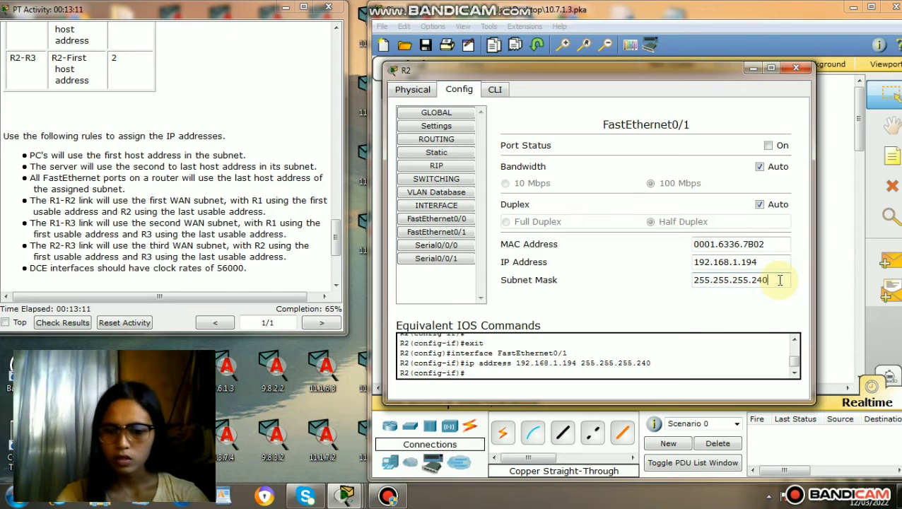
key(BackSpace)
key(BackSpace)
text(2)
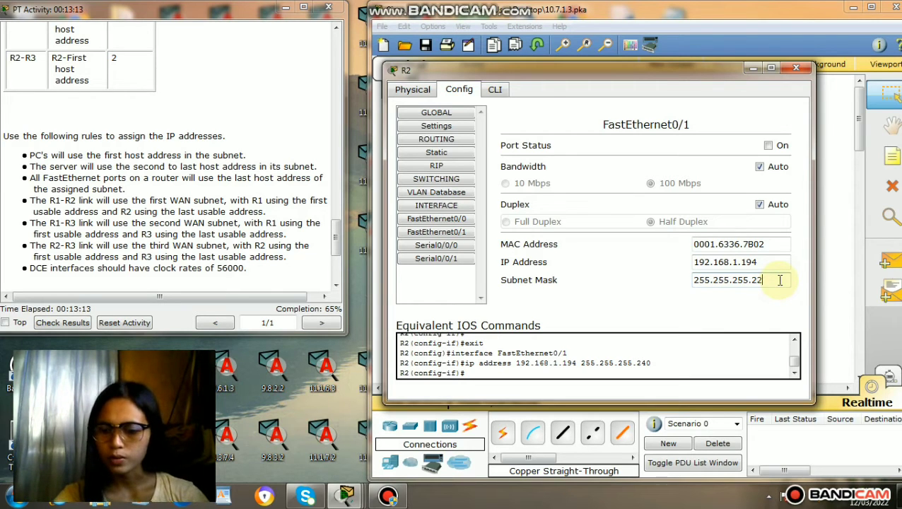
click(769, 145)
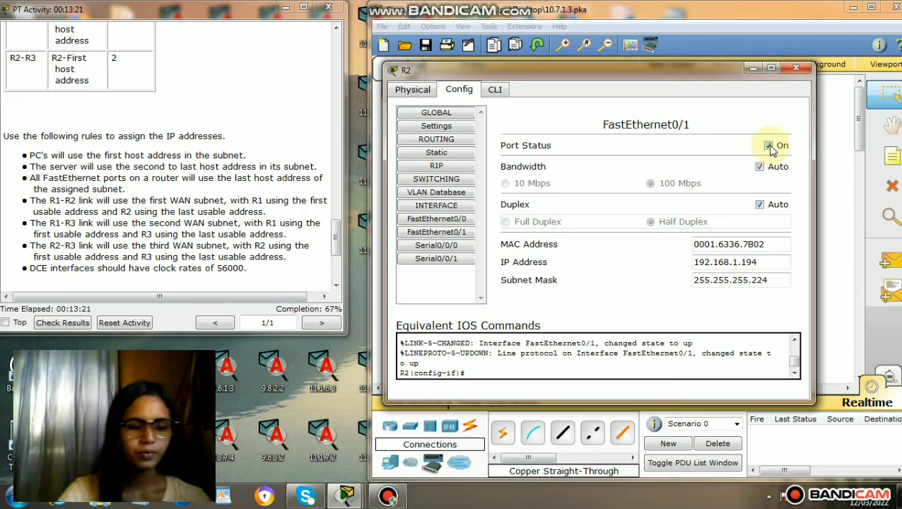
Give R2 Serial0/0/0 the IP address 192.168.1.130.
click(455, 245)
click(727, 255)
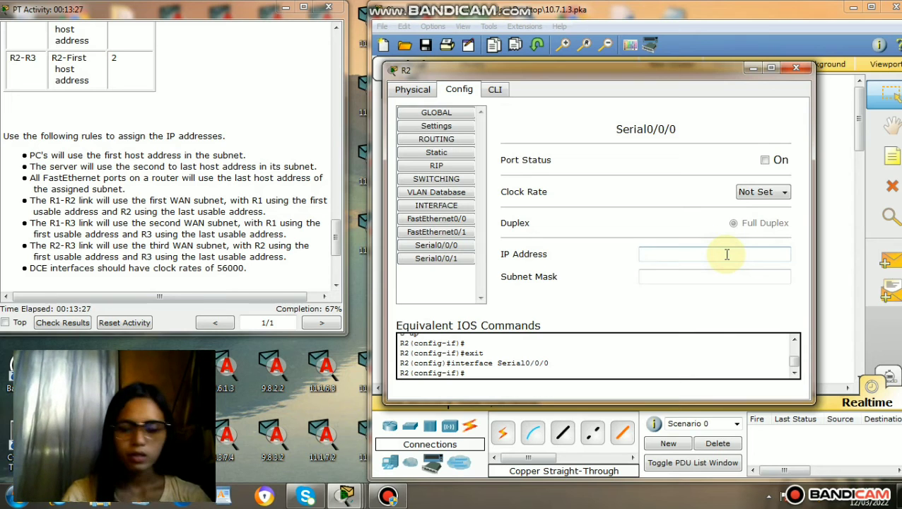
text(192.168.)
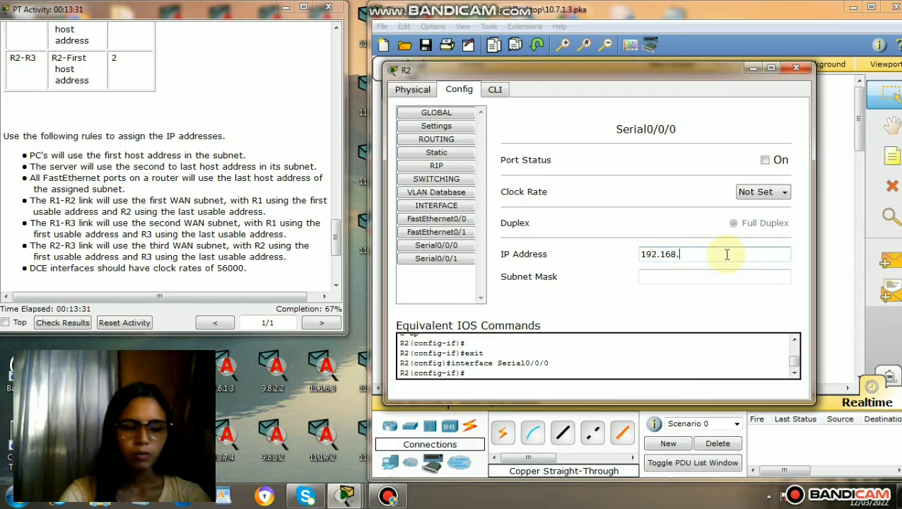
text(1.)
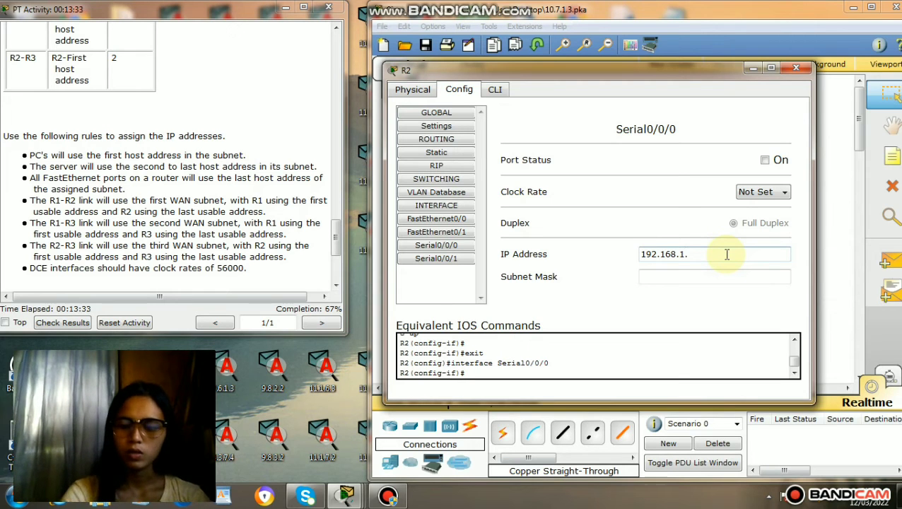
text(130)
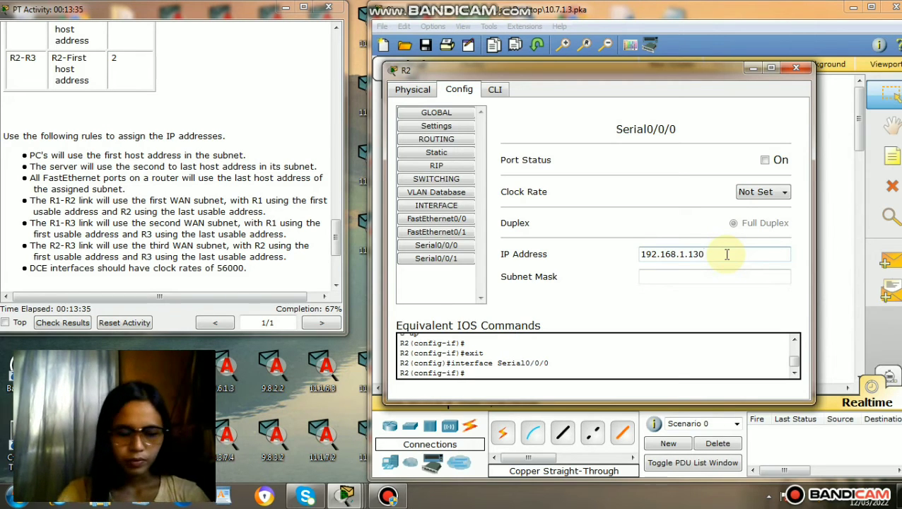
Set the subnet mask of R2 Serial0/0/0 to 255.255.255.252 and turn the port on.
click(673, 280)
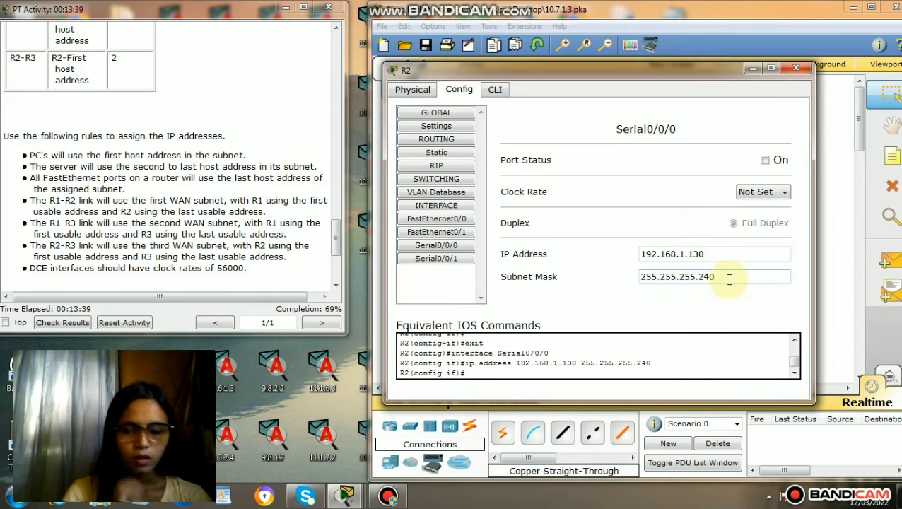
key(BackSpace)
text(52)
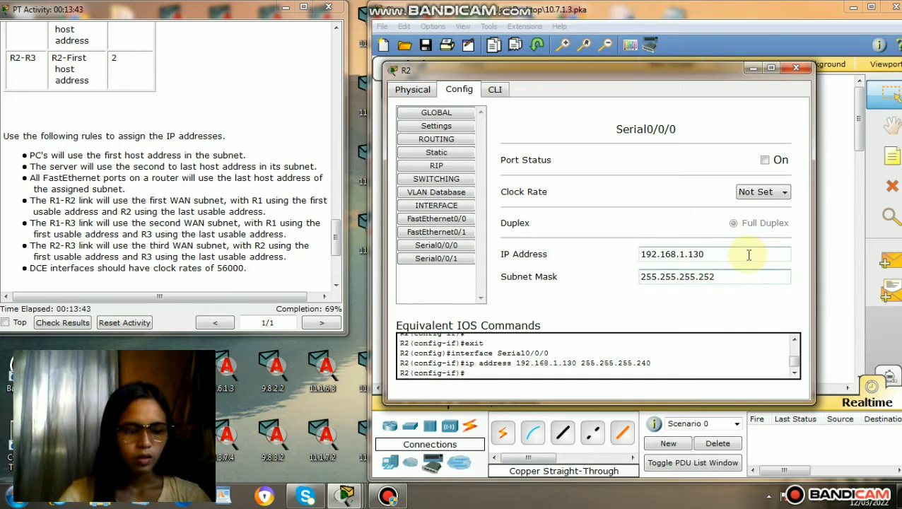
click(765, 159)
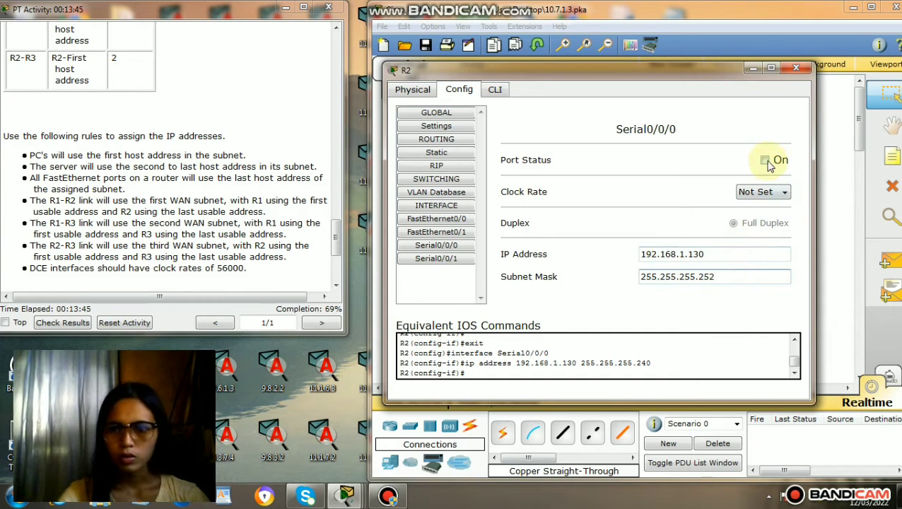
Give R2 Serial0/0/1 the IP address 192.168.1.137.
click(436, 259)
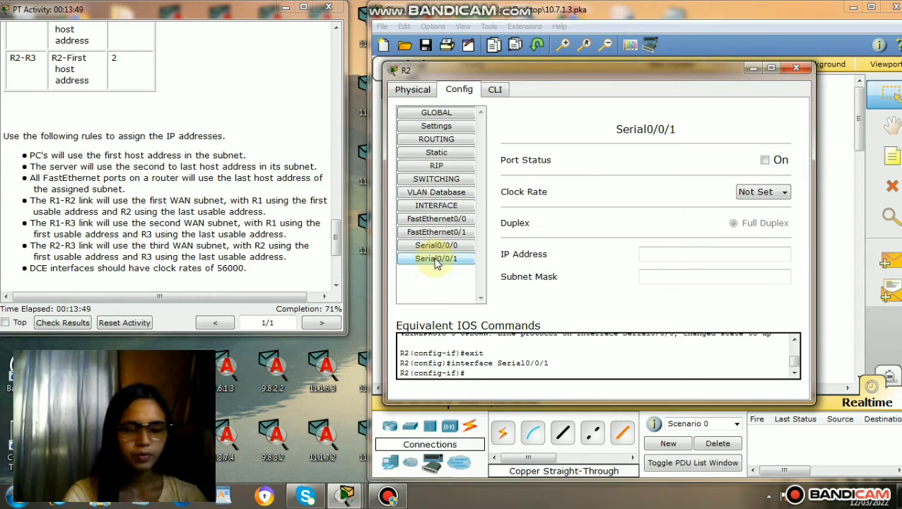
click(690, 254)
text(192.)
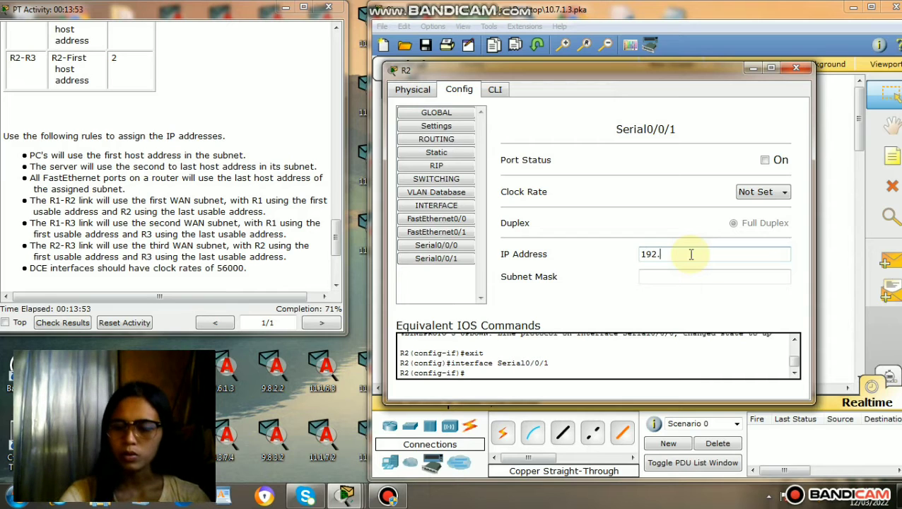
text(168.)
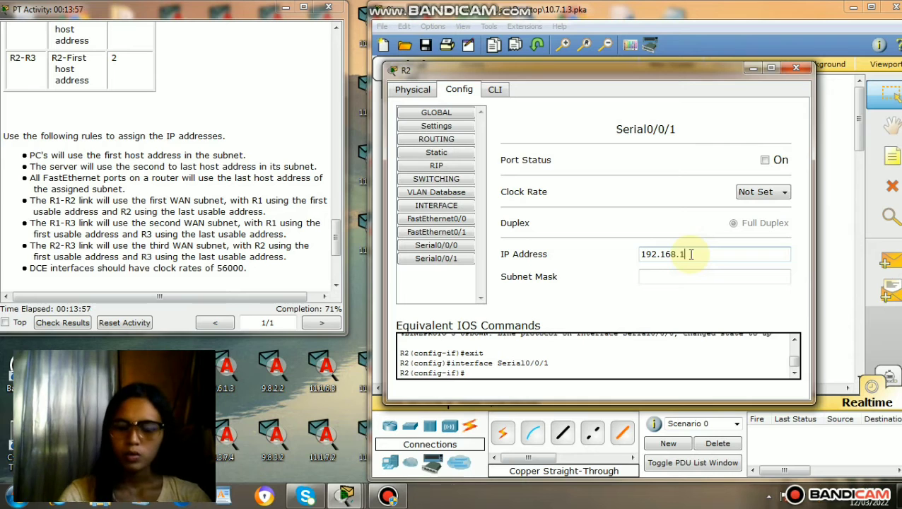
text(1.137)
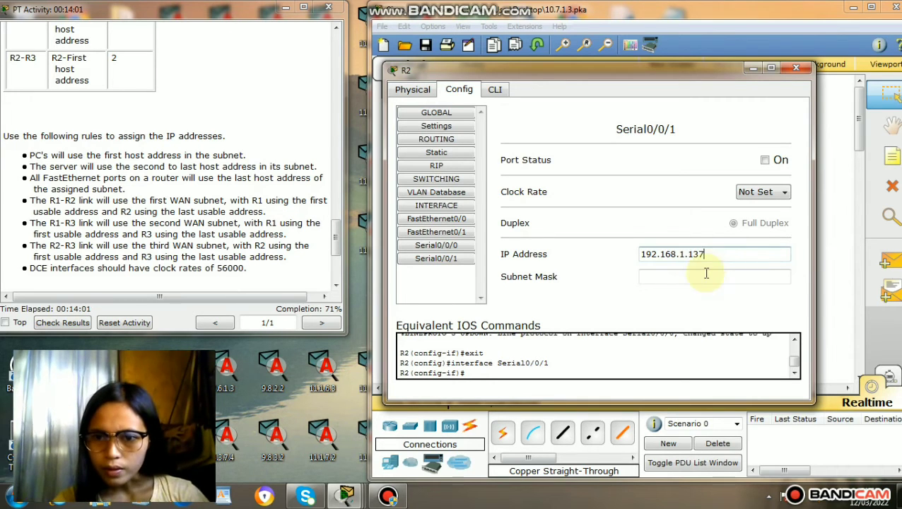
Set the subnet mask of R2 Serial0/0/1 to 255.255.255.252 and turn the port on.
click(698, 276)
text(255.255.255.240)
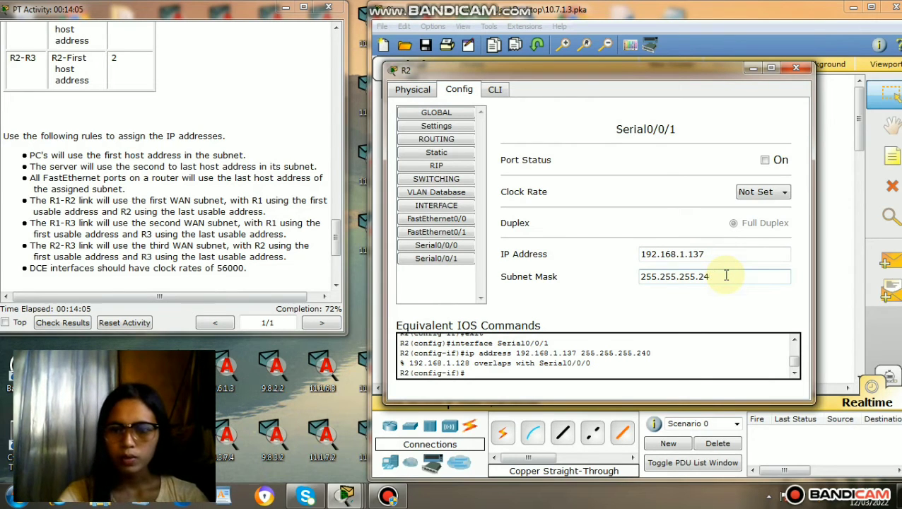
text(52)
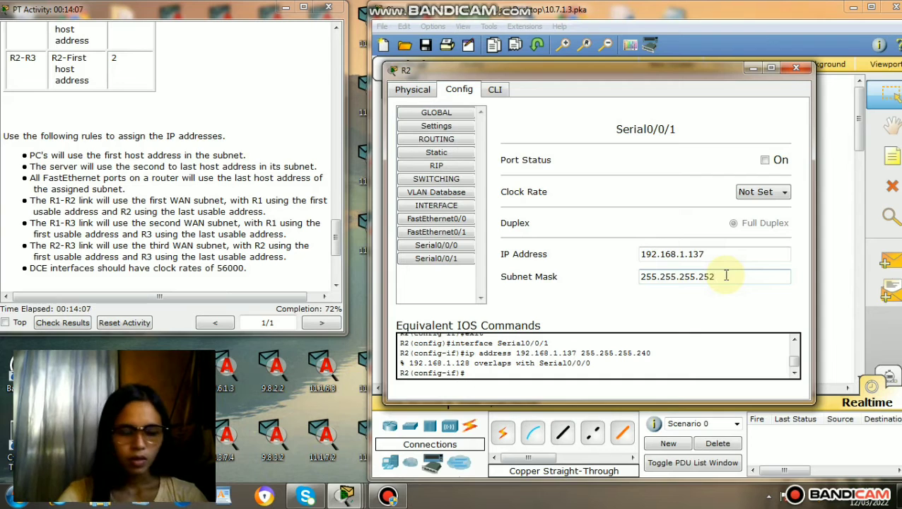
click(766, 162)
Set the clock rate of R2 Serial0/0/1 to 56000 and close the R2 configuration.
click(770, 192)
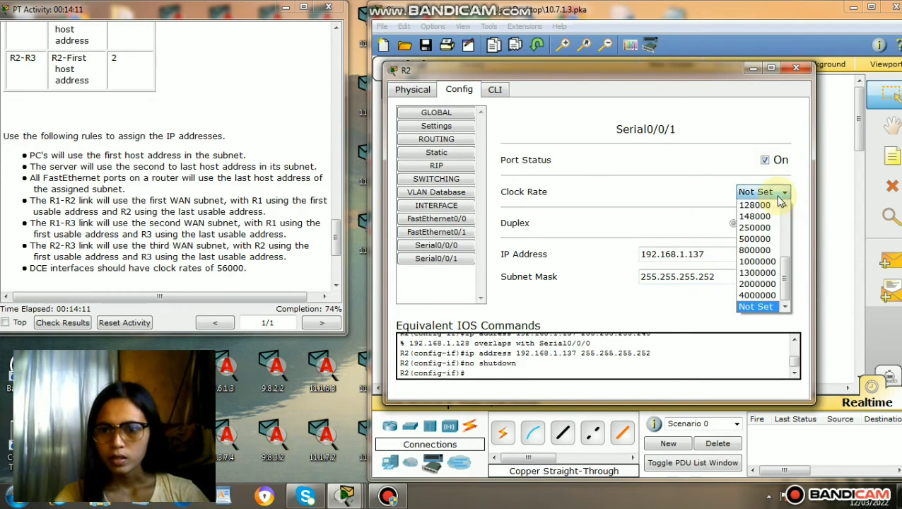
scroll(781, 234, up, 4)
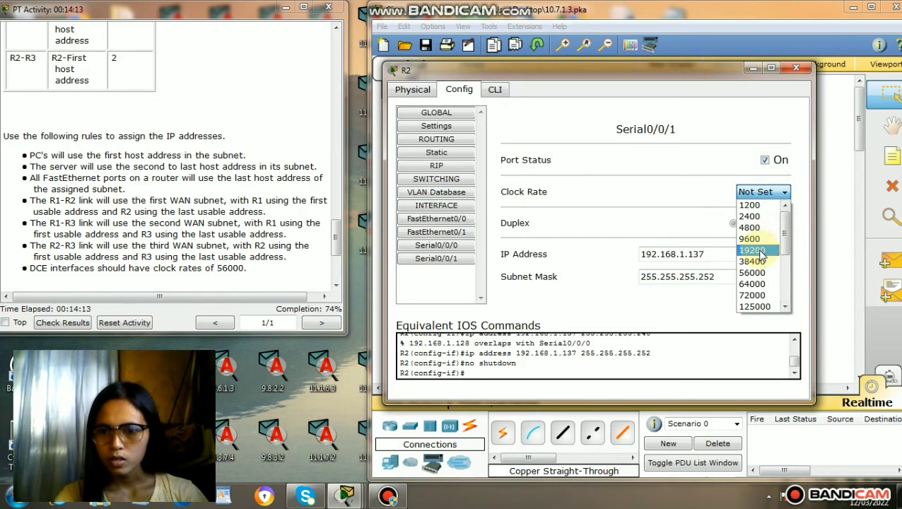
click(762, 272)
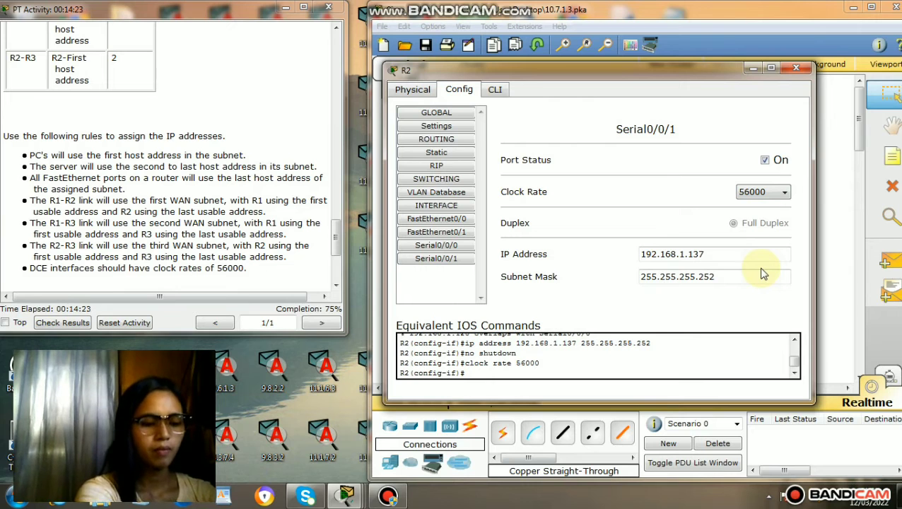
click(796, 68)
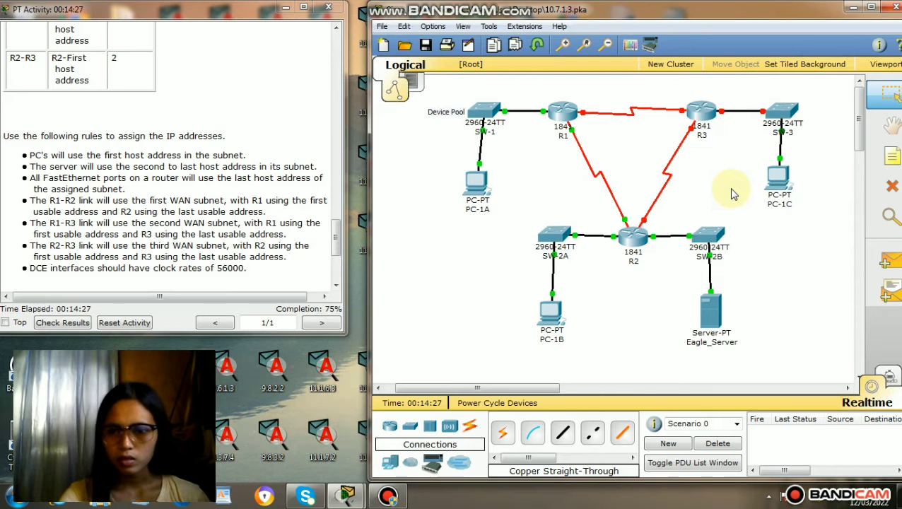
Open the configuration of router R3 and give FastEthernet0/0 the IP address 192.168.1.126.
click(701, 110)
drag(378, 131, 617, 75)
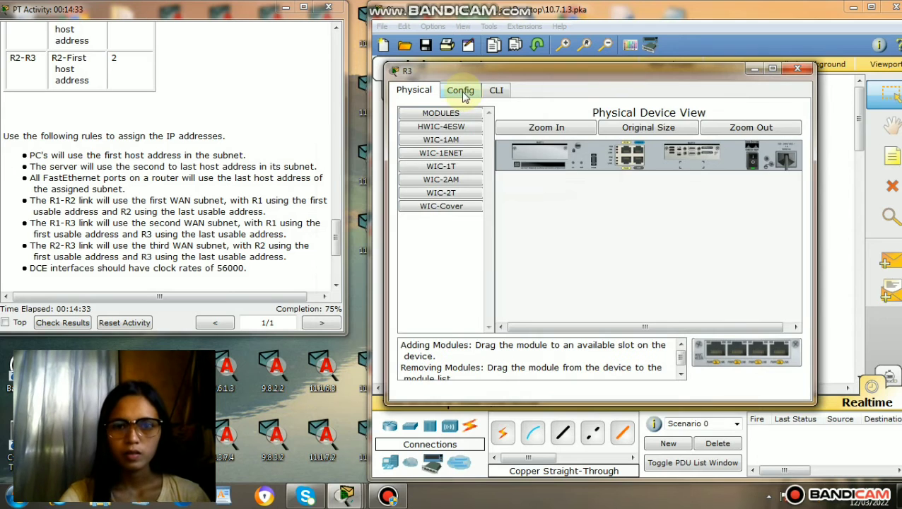
click(464, 92)
click(464, 223)
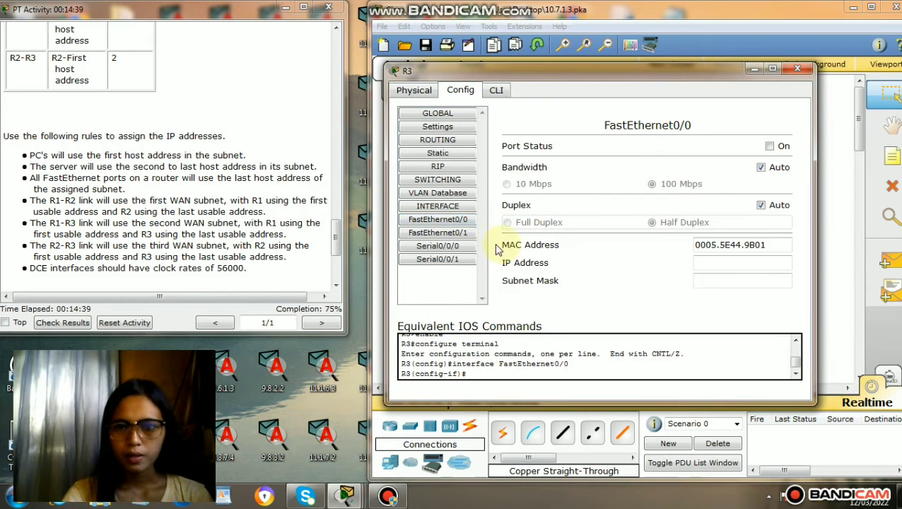
click(730, 264)
text(192.168.1.126)
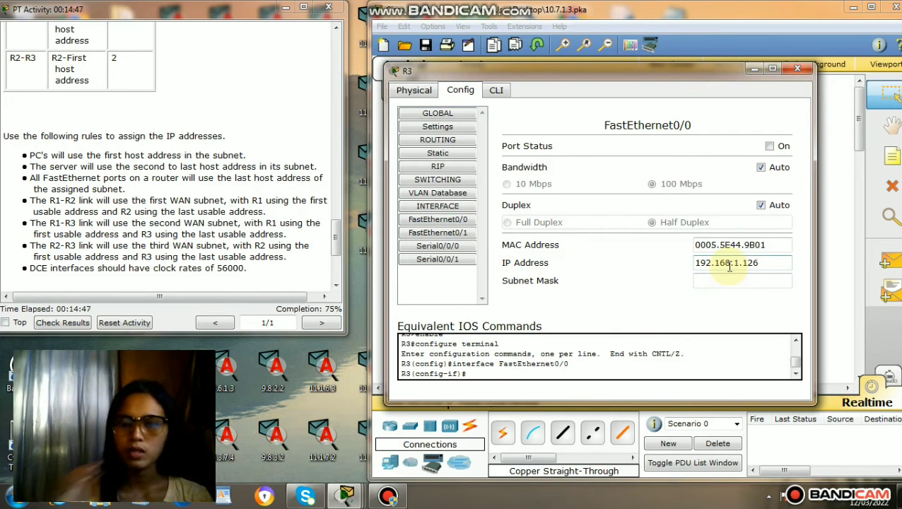
Set the subnet mask of R3 FastEthernet0/0 to 255.255.255.240 and turn the port on.
click(721, 280)
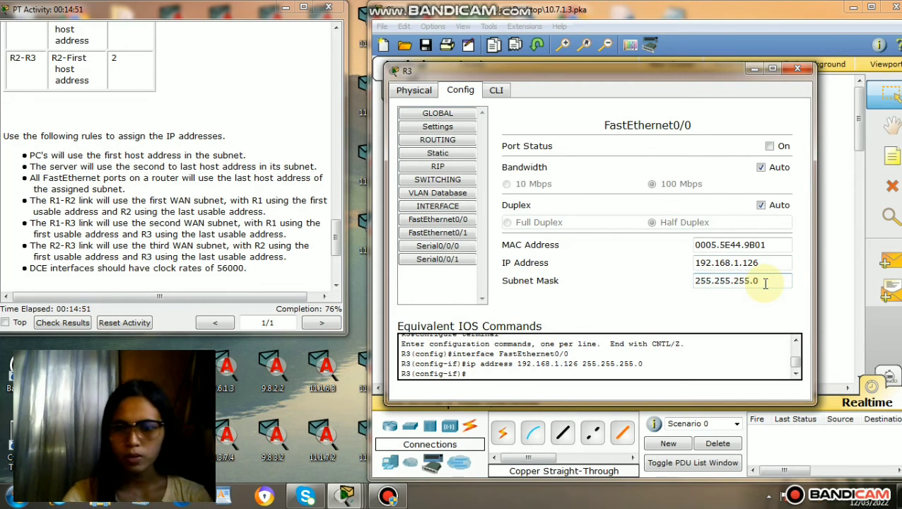
text(240)
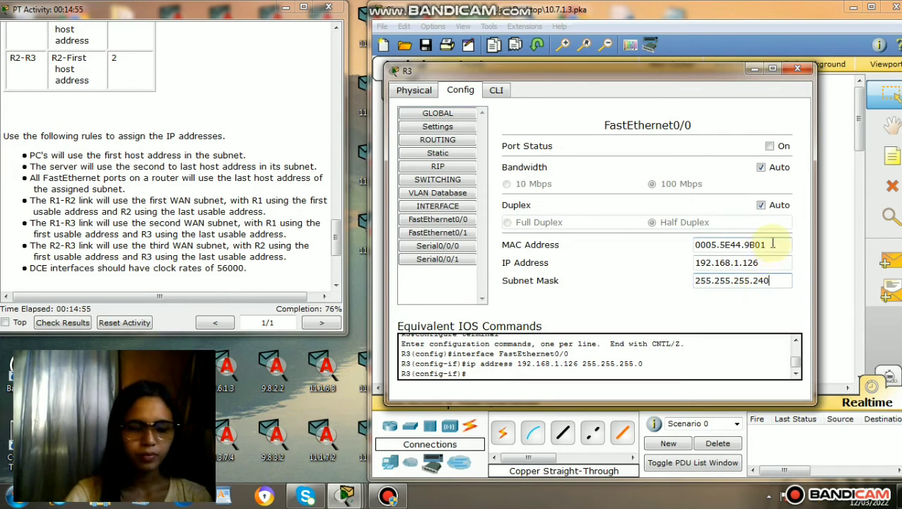
click(769, 146)
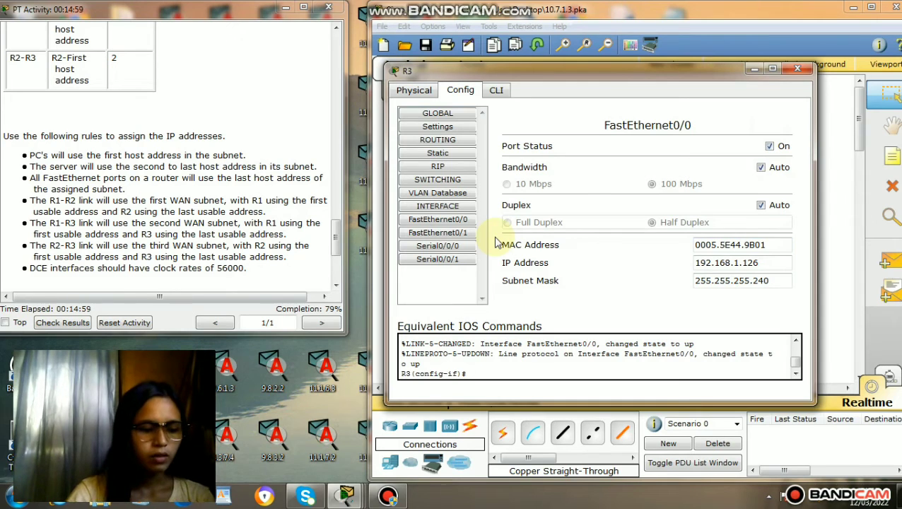
Give R3 Serial0/0/0 the IP address 192.168.1.138.
click(438, 246)
click(703, 259)
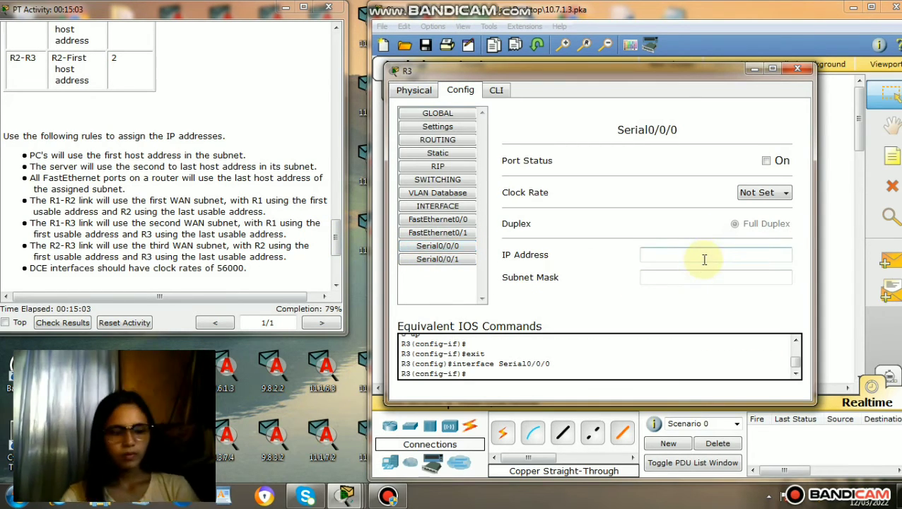
text(192.168.)
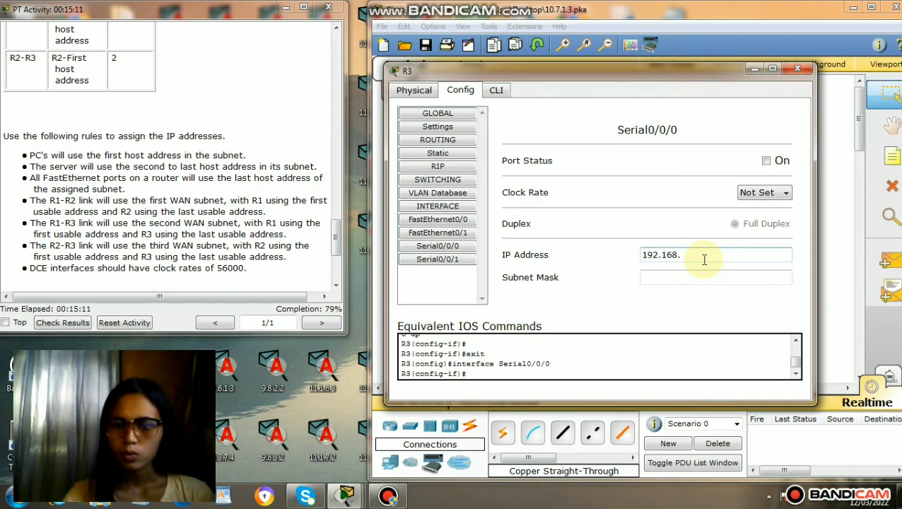
text(1.138)
Set the subnet mask of R3 Serial0/0/0 to 255.255.255.252 and turn the port on.
click(685, 279)
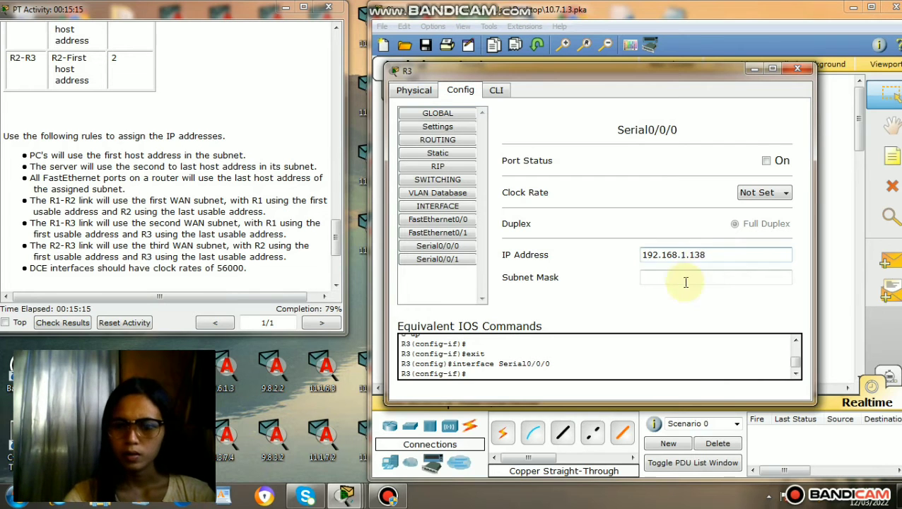
text(255.255.255.240)
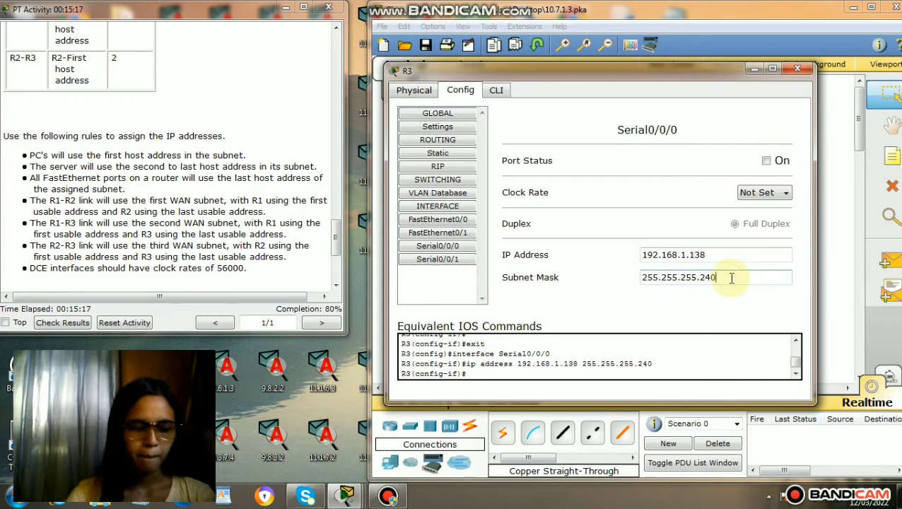
key(BackSpace)
key(BackSpace)
text(52)
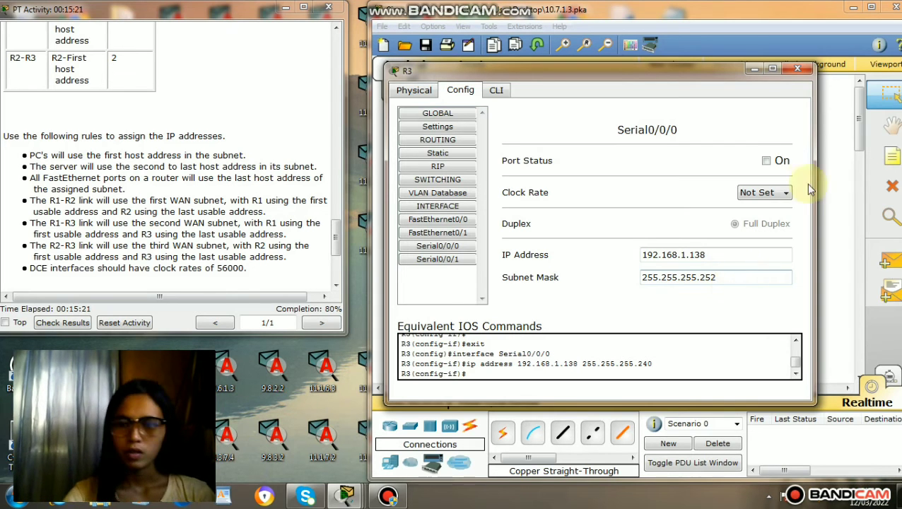
click(766, 161)
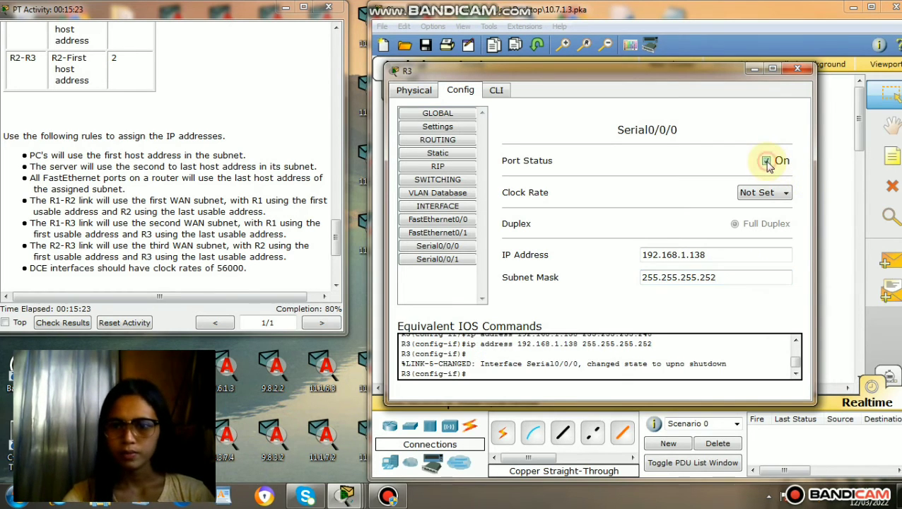
Set the clock rate of R3 Serial0/0/0 to 56000.
click(781, 194)
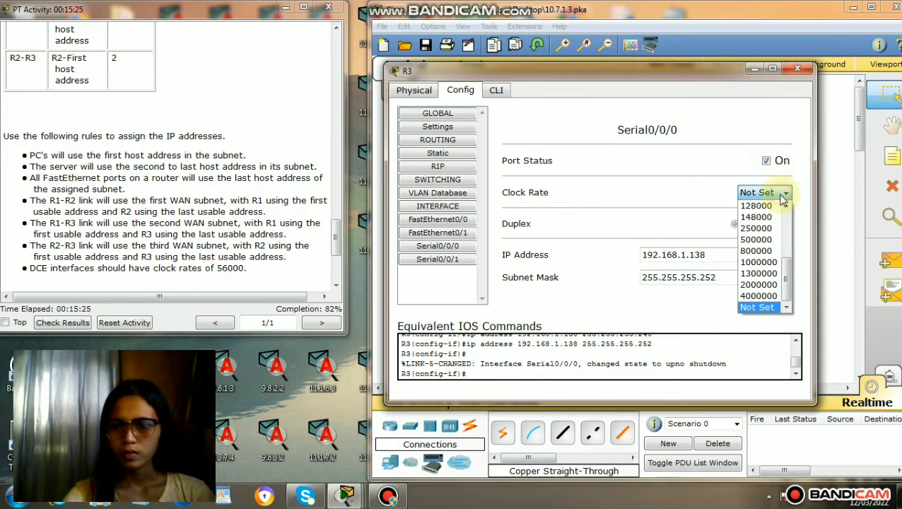
scroll(777, 240, up, 4)
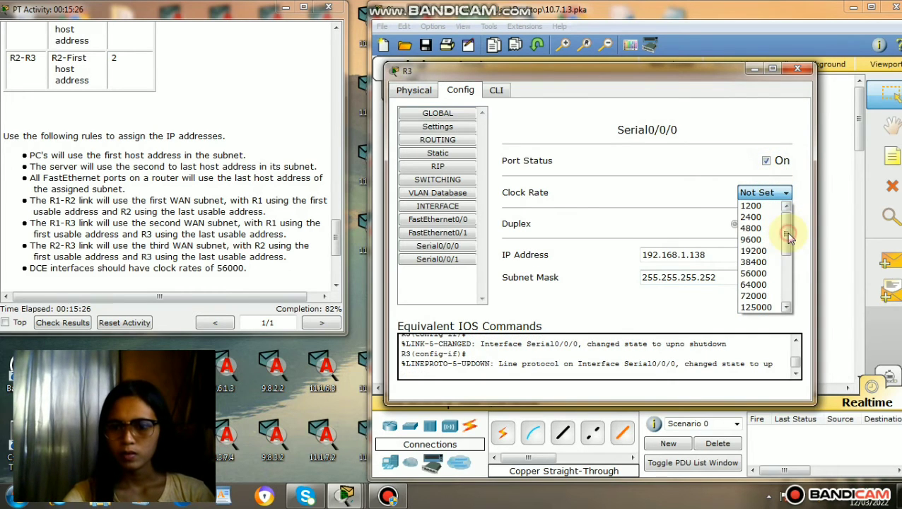
click(756, 274)
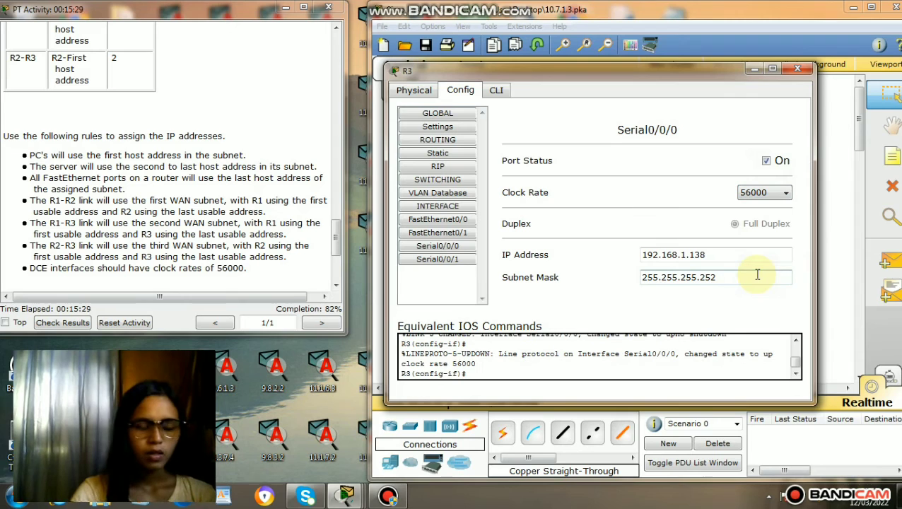
Give R3 Serial0/0/1 the IP address 192.168.1.134.
click(453, 262)
click(694, 258)
text(192.168)
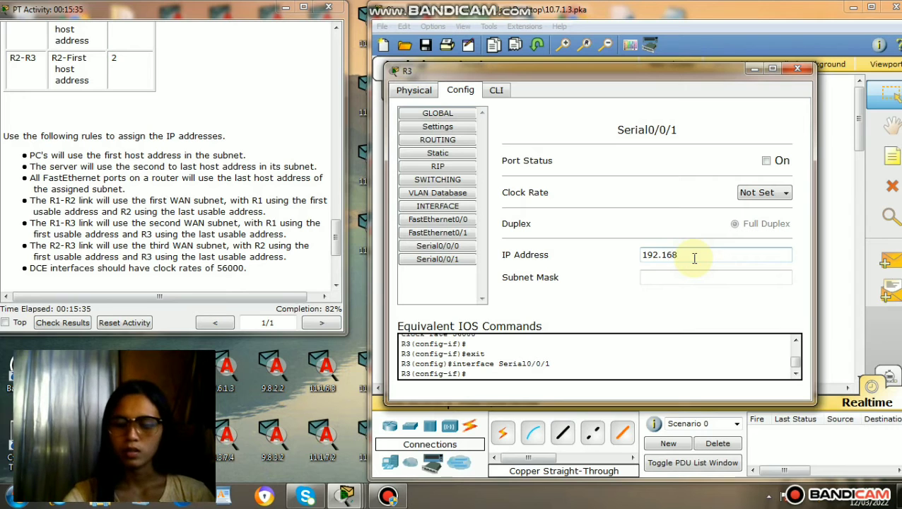
text(.134)
click(679, 276)
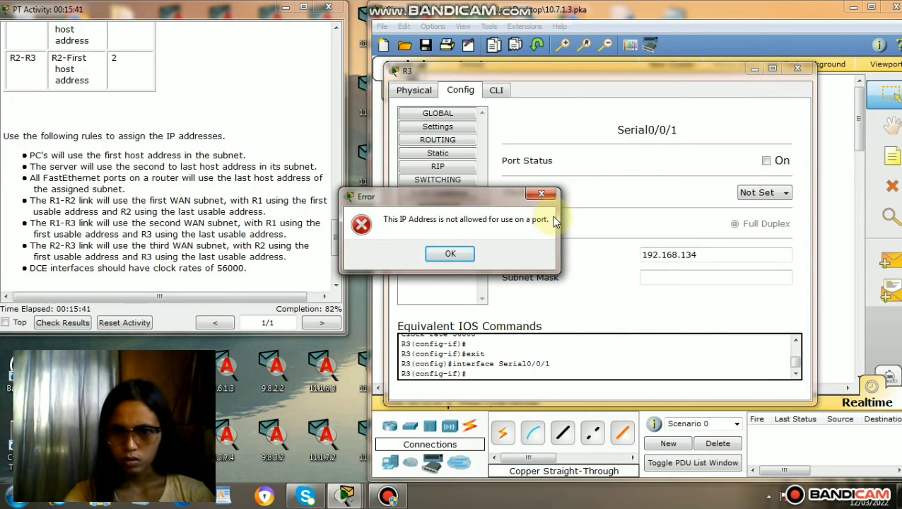
click(549, 198)
click(660, 255)
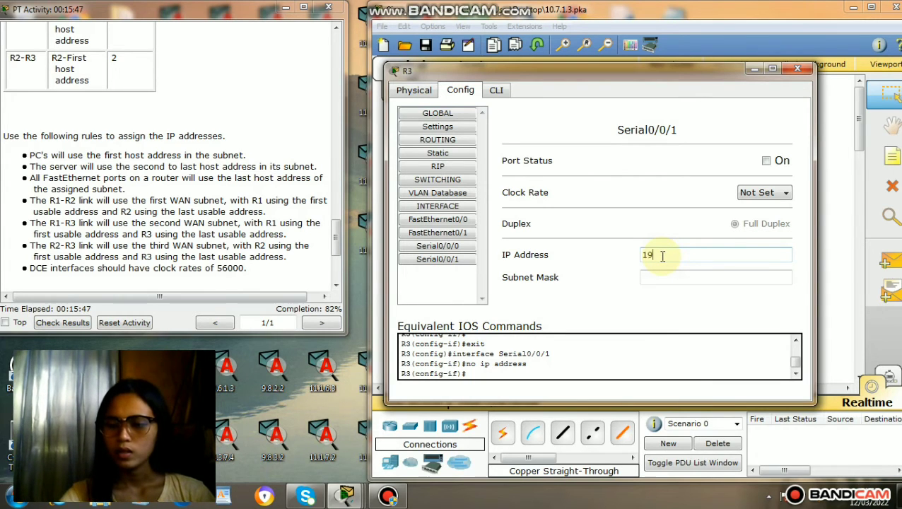
text(192.168.1)
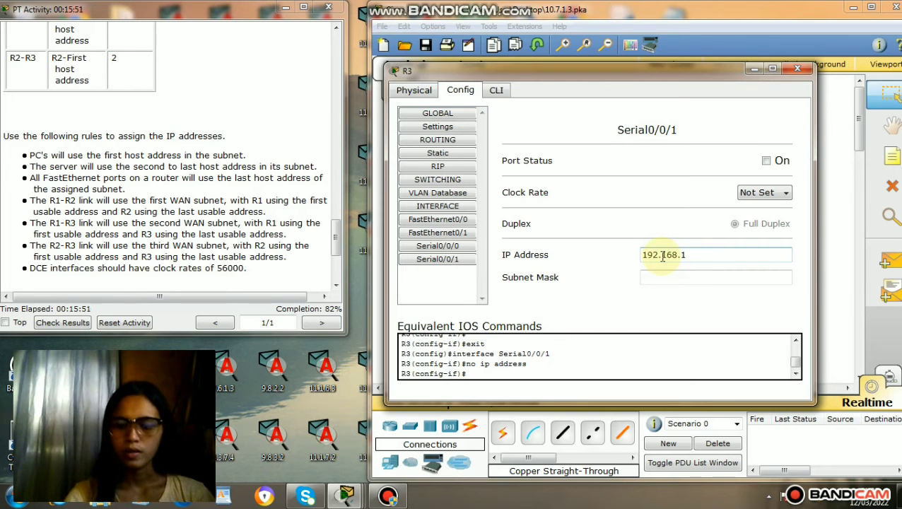
text(.134)
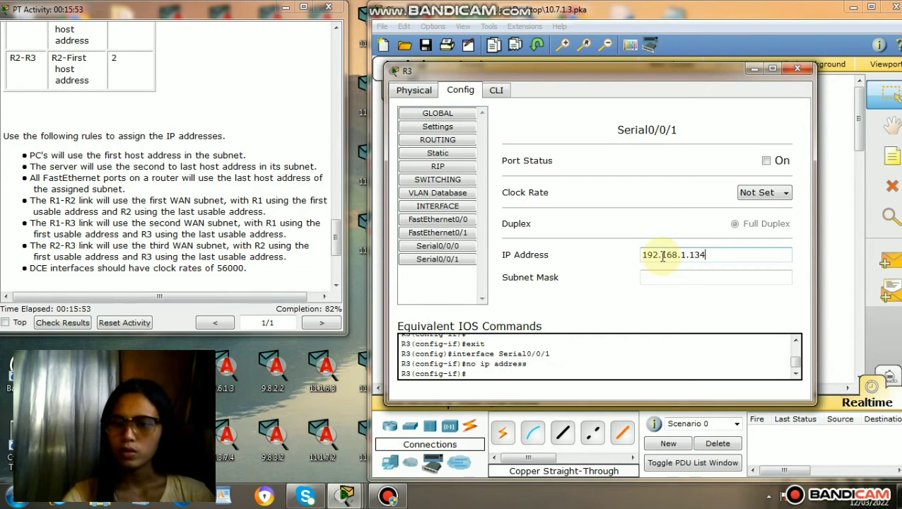
Set the subnet mask of R3 Serial0/0/1 to 255.255.255.252, turn the port on and close the router's window.
click(663, 275)
text(255.255.255.240)
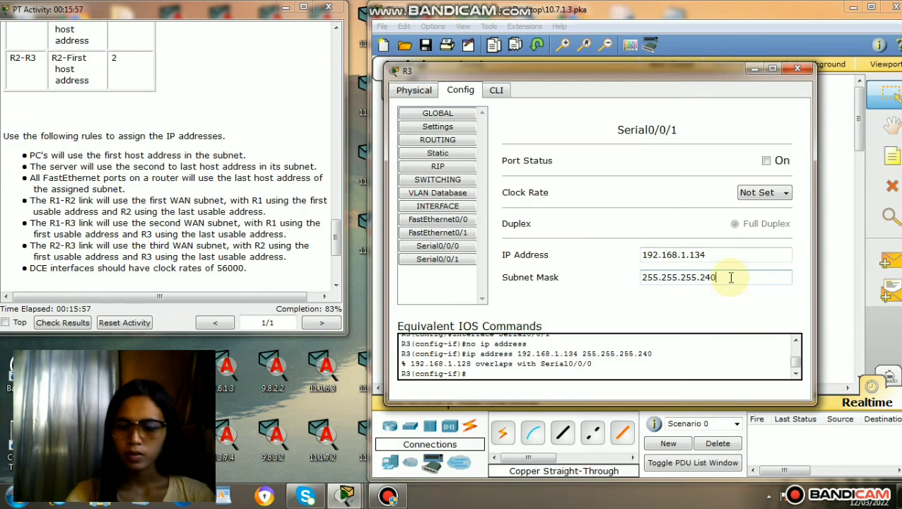
key(BackSpace)
text(52)
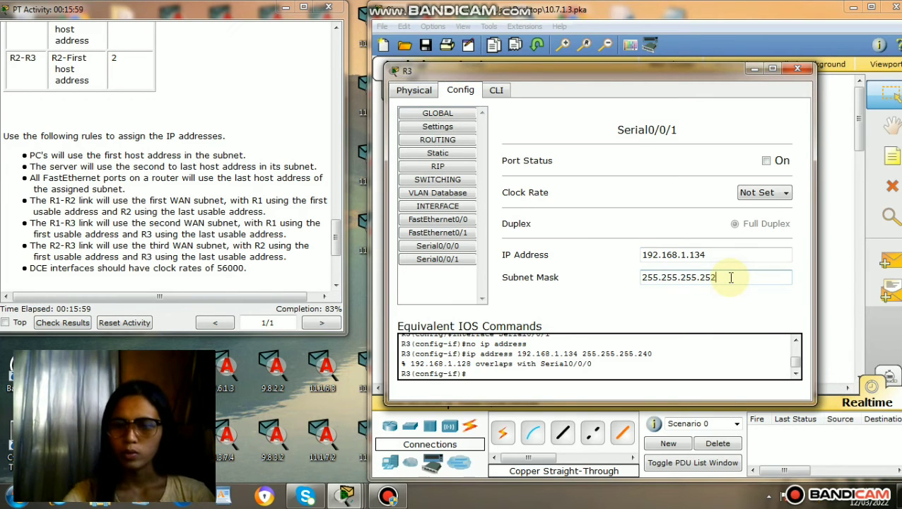
click(766, 161)
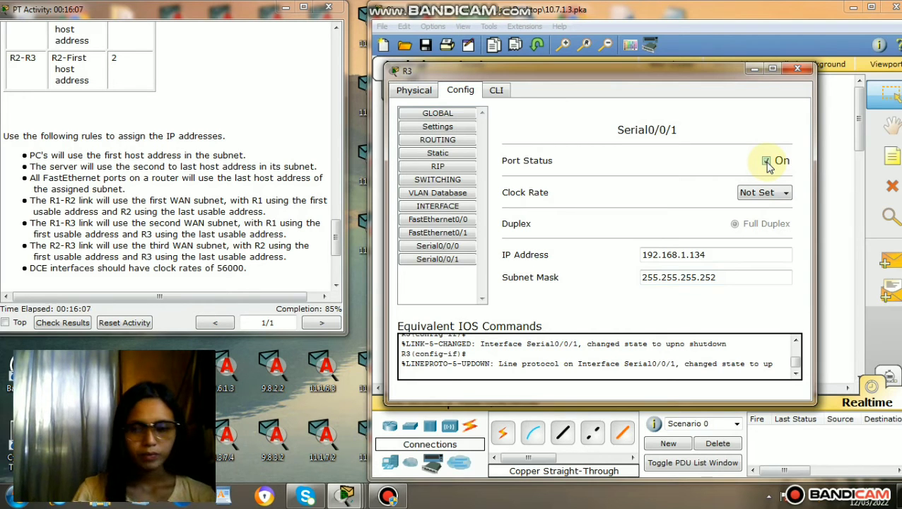
click(796, 72)
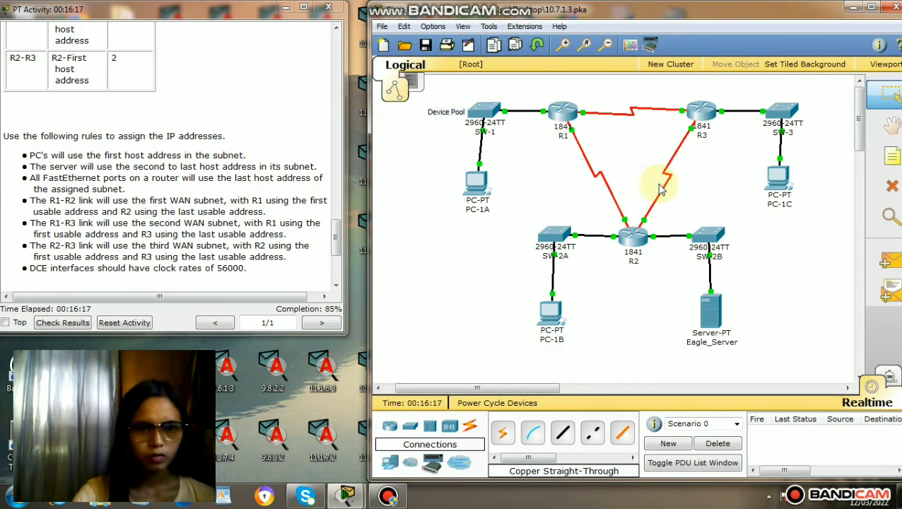
Give PC-1A the static IP address 192.168.1.1 in its IP configuration.
drag(336, 248, 339, 287)
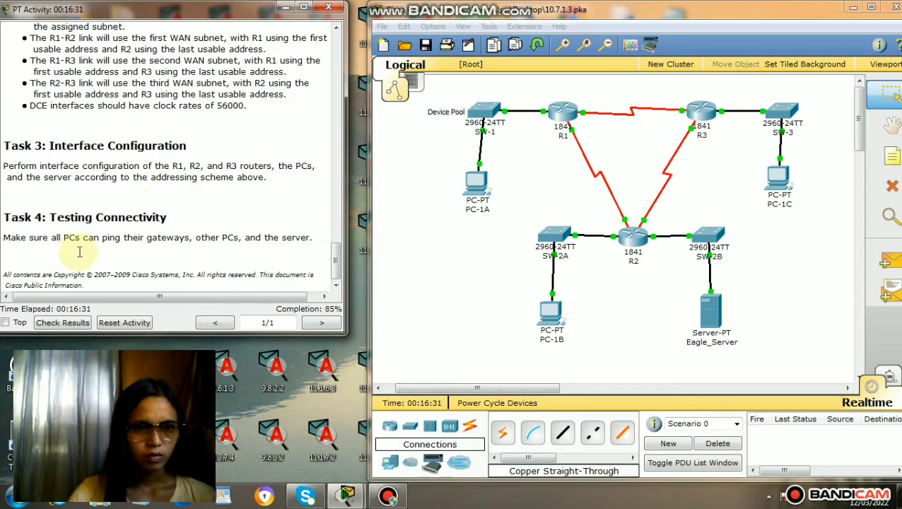
drag(337, 273, 337, 261)
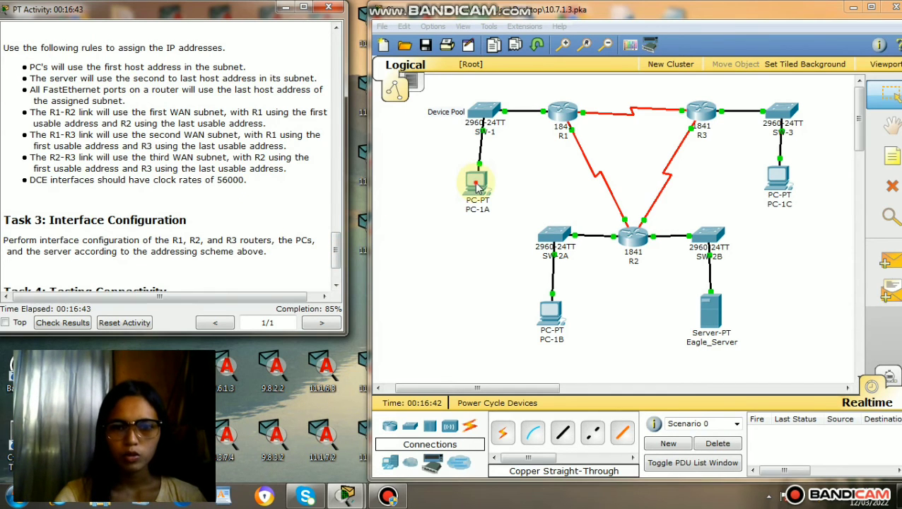
click(461, 197)
drag(228, 29, 571, 82)
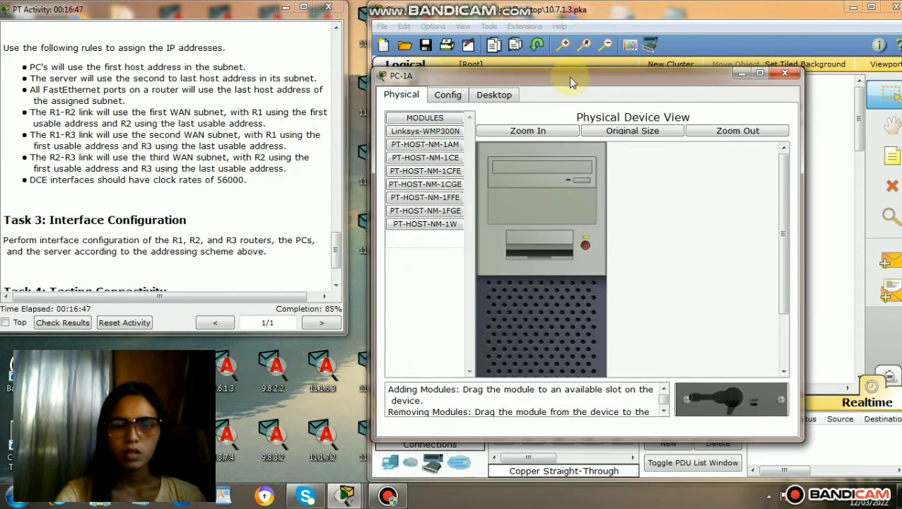
click(499, 96)
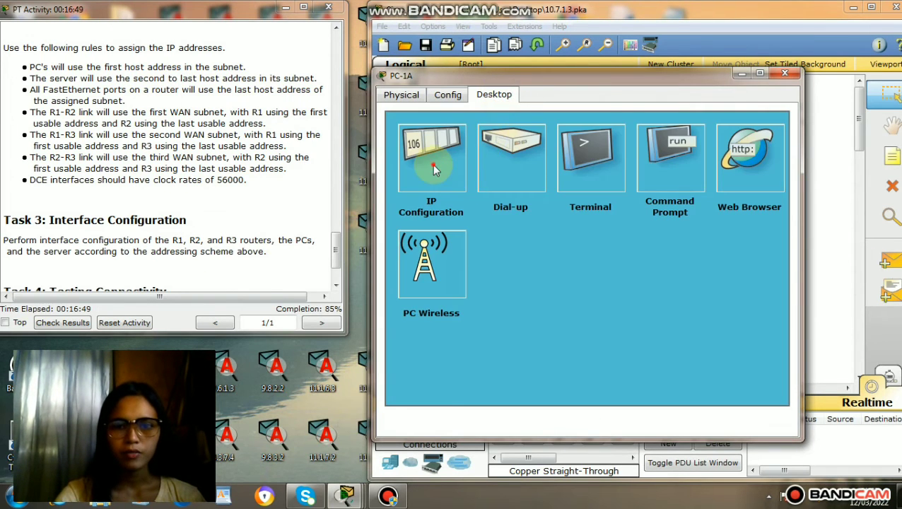
click(457, 184)
click(610, 221)
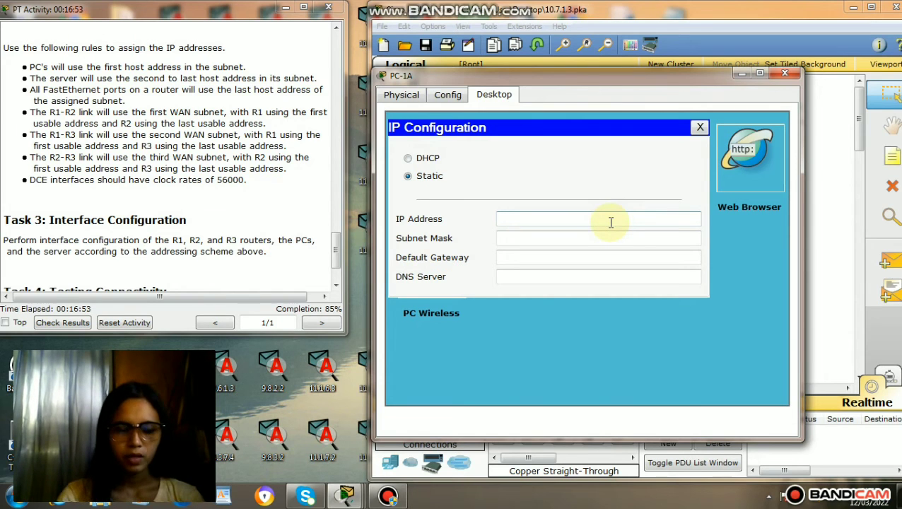
text(192.168)
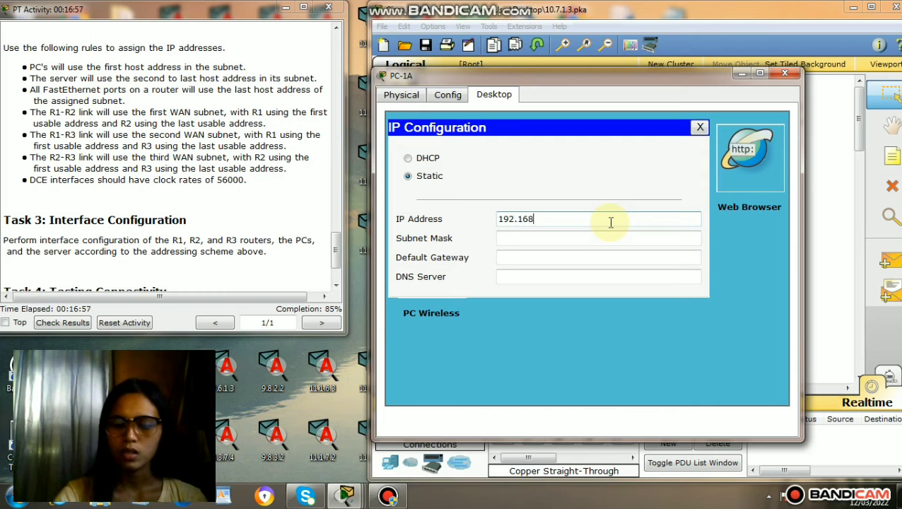
text(.1)
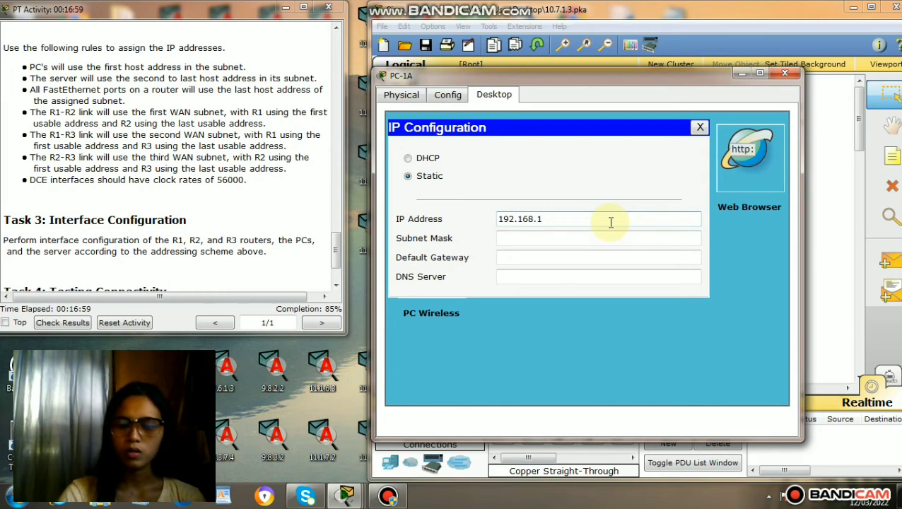
text(.1)
Set PC-1A's subnet mask to 255.255.255.192 and default gateway to 192.168.1.62, and close its configuration.
click(579, 238)
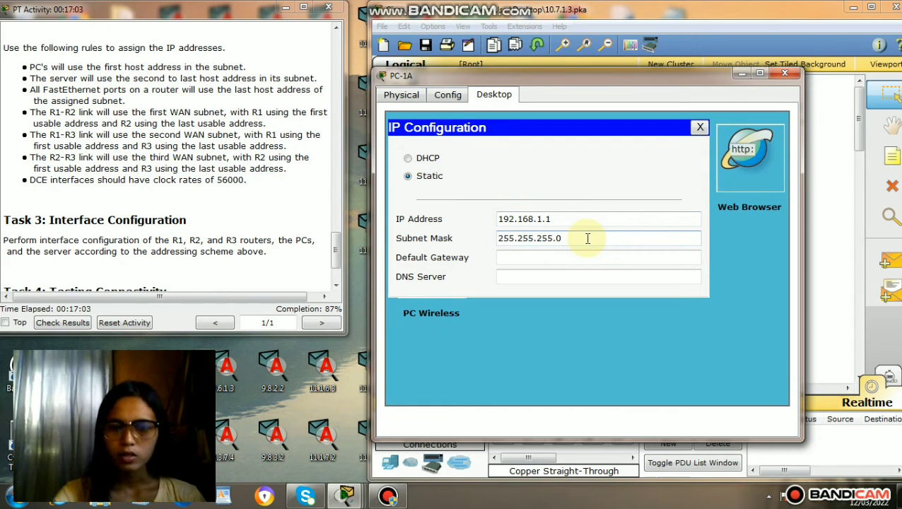
key(BackSpace)
text(192)
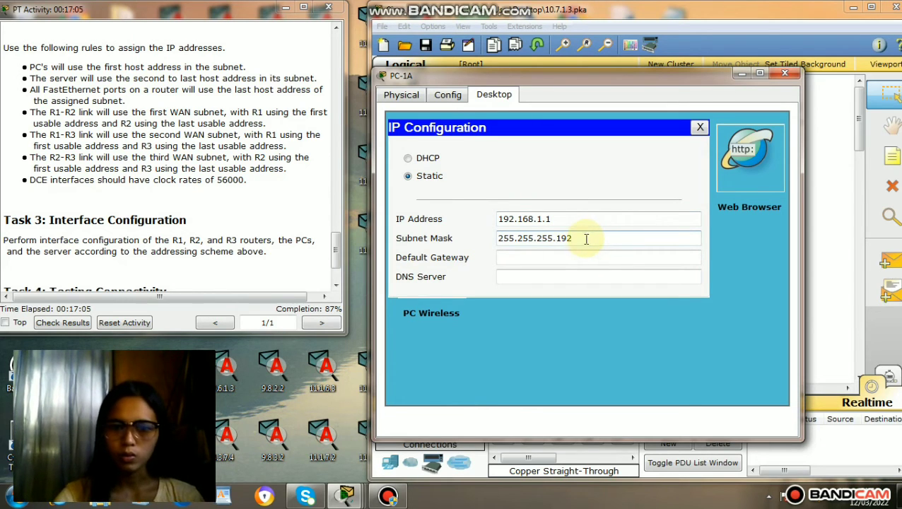
click(556, 260)
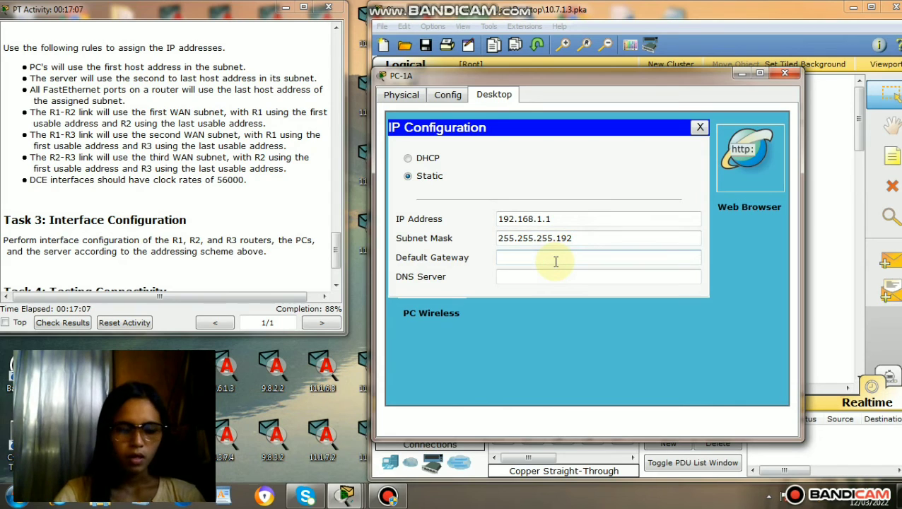
text(192.168)
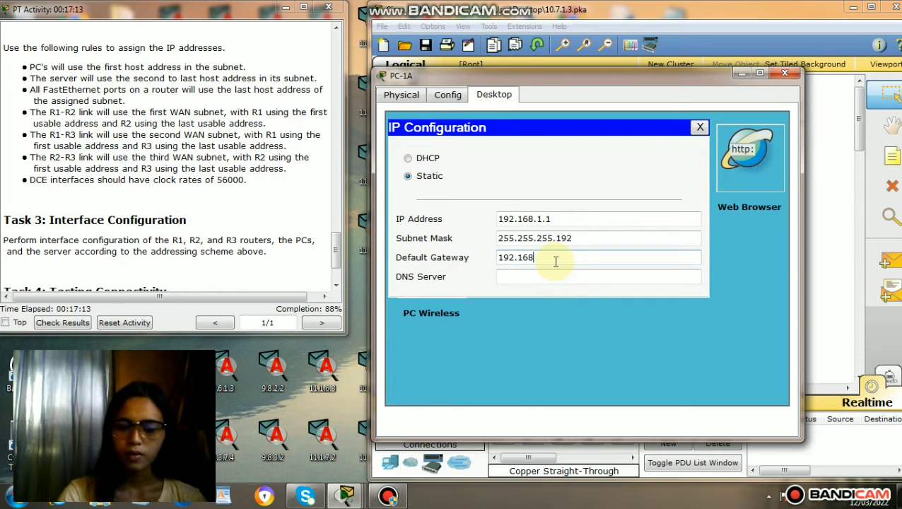
text(.1)
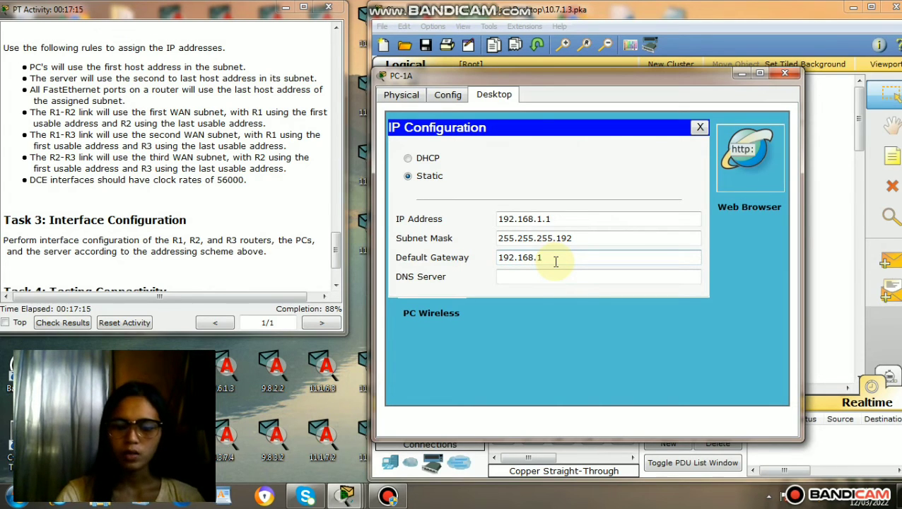
text(.62)
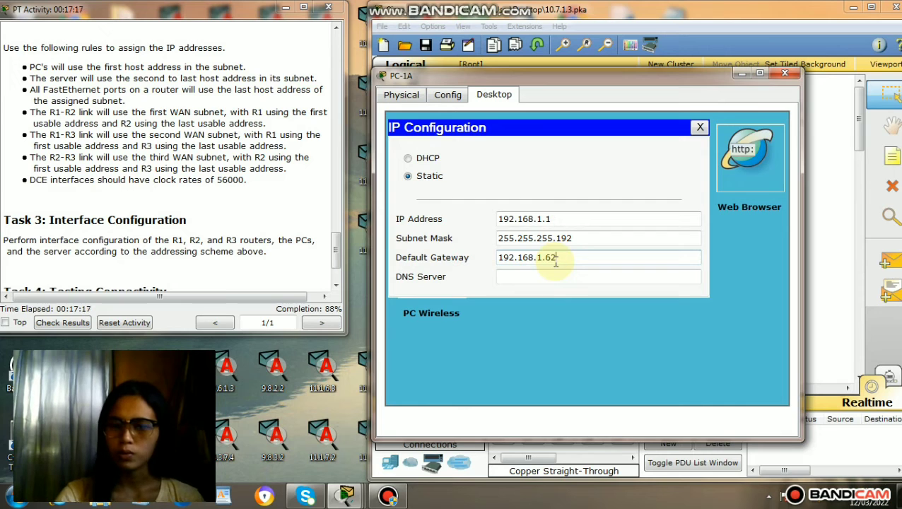
click(700, 128)
click(786, 74)
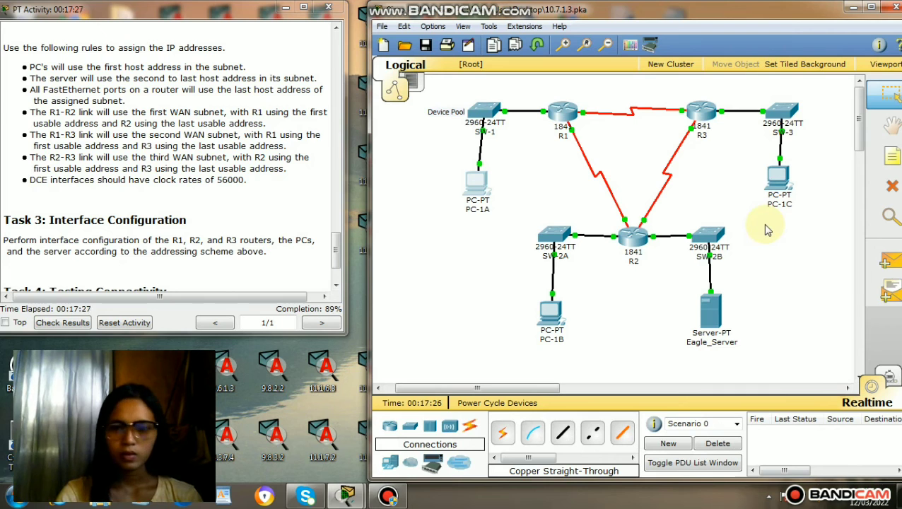
Give PC-1B the static IP address 192.168.1.97 in its IP configuration.
click(770, 266)
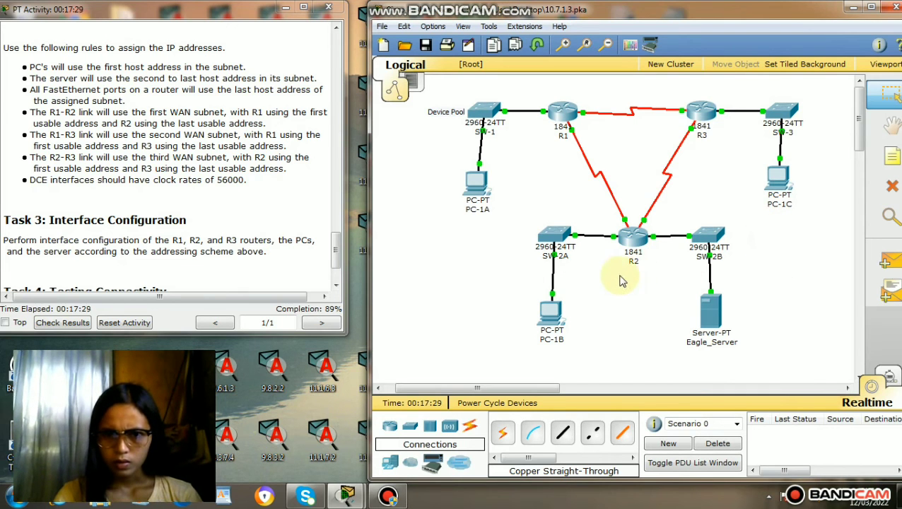
click(548, 316)
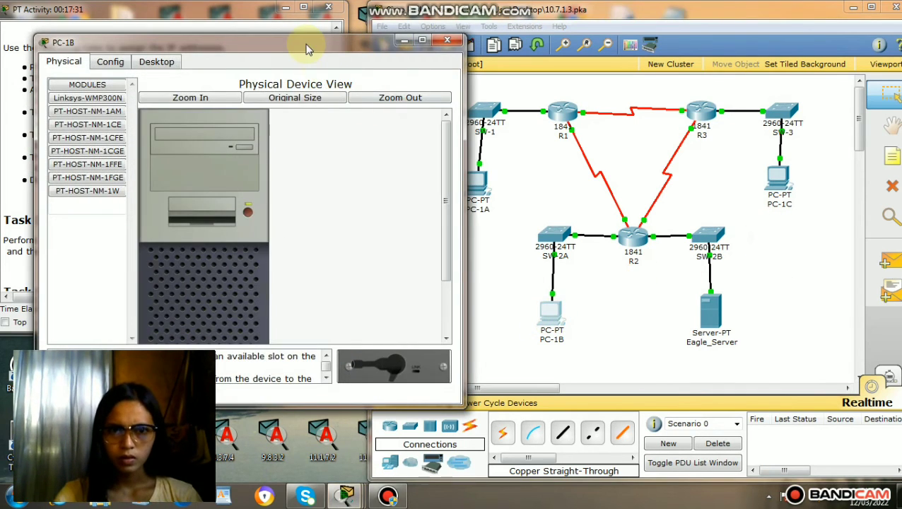
drag(286, 42, 641, 66)
click(523, 85)
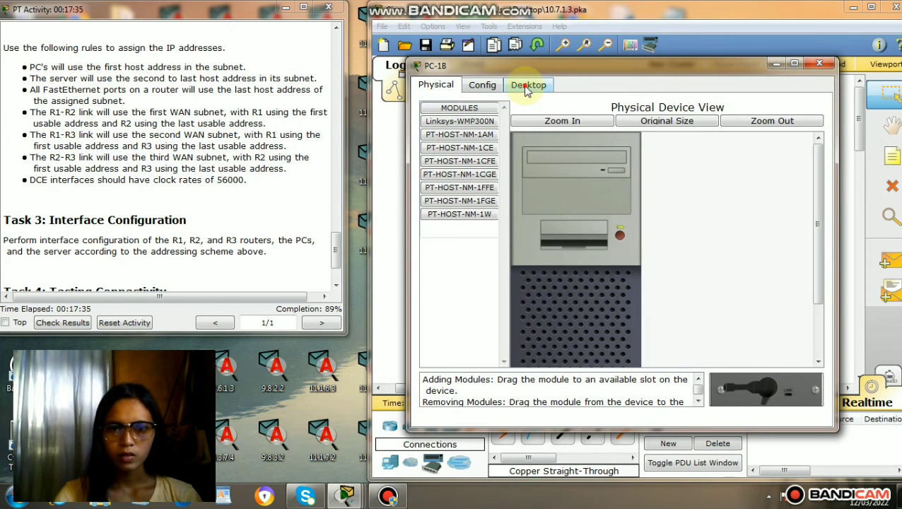
click(463, 148)
click(567, 208)
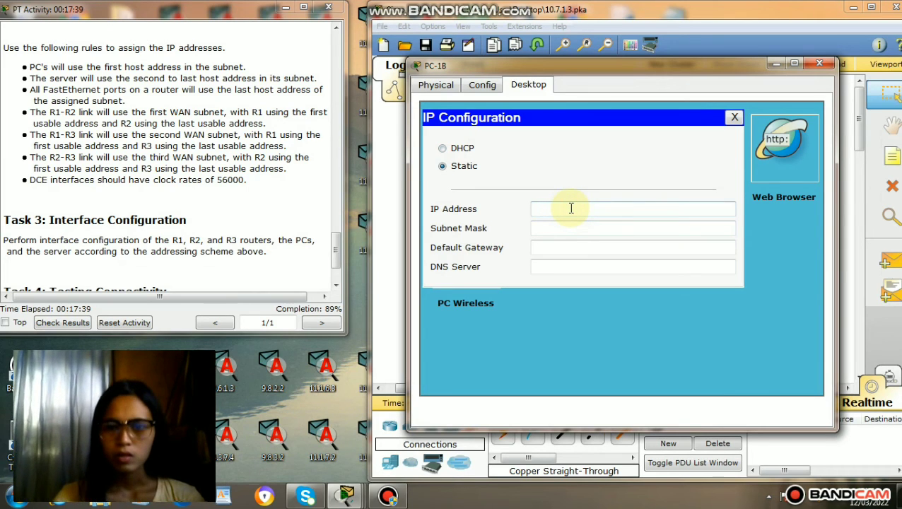
text(192)
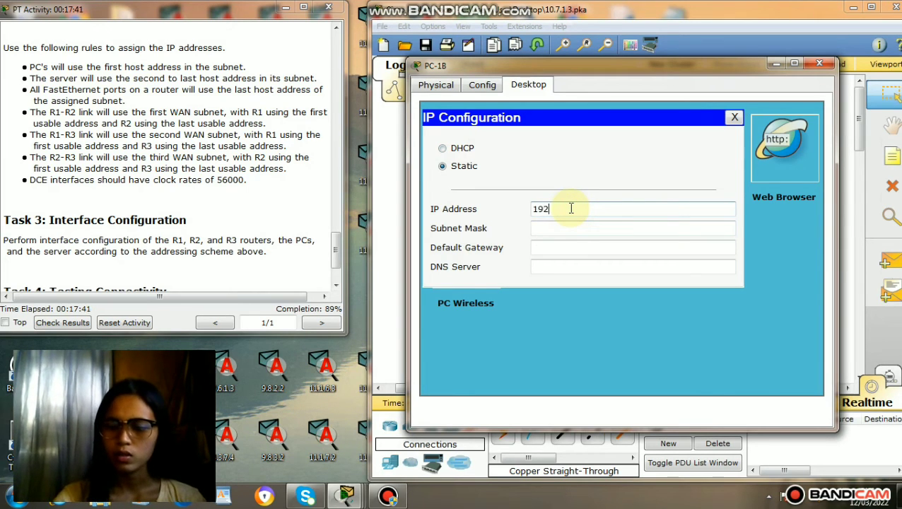
text(.168)
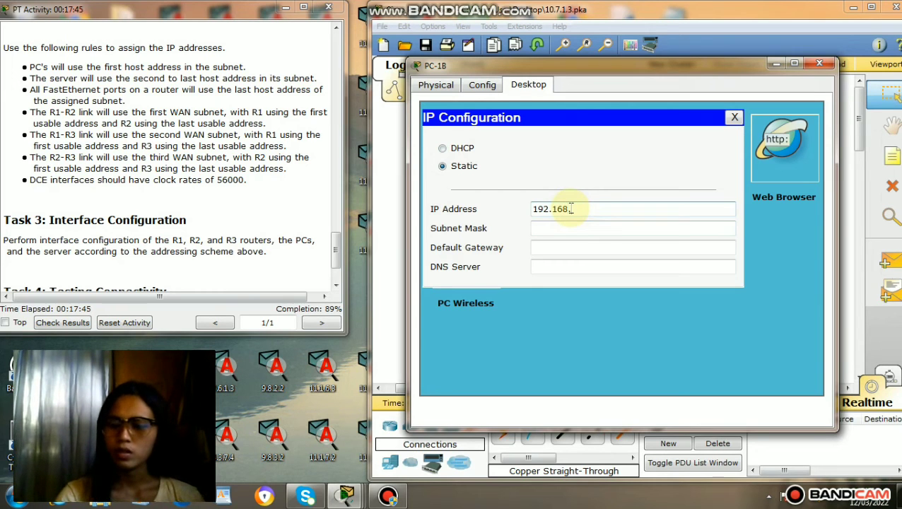
text(.97)
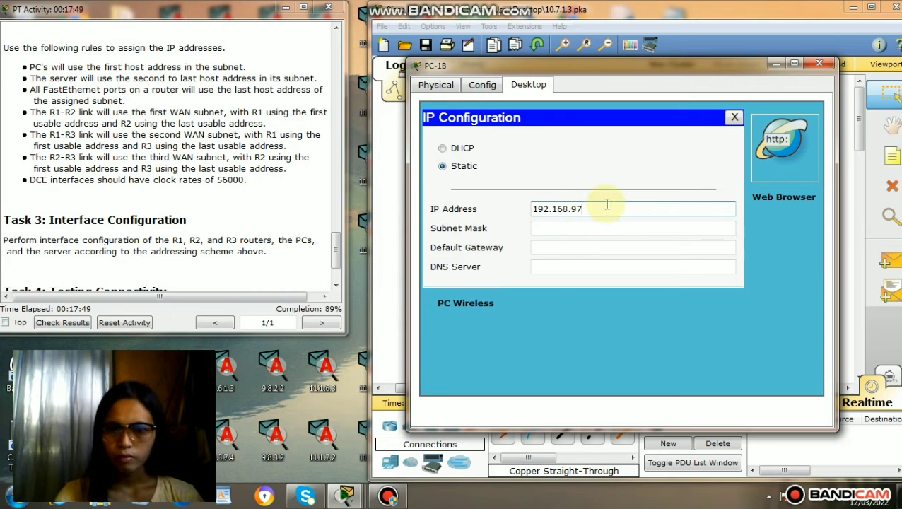
key(BackSpace)
key(BackSpace)
text(1)
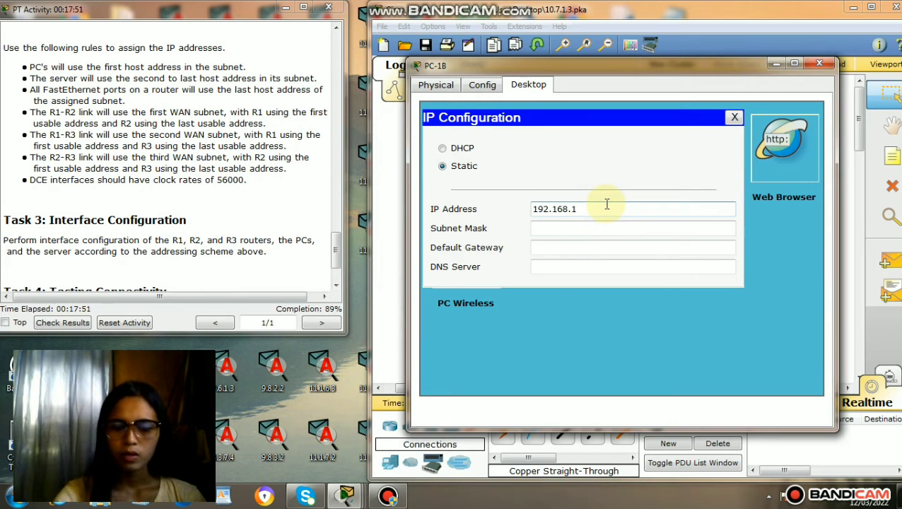
text(.97)
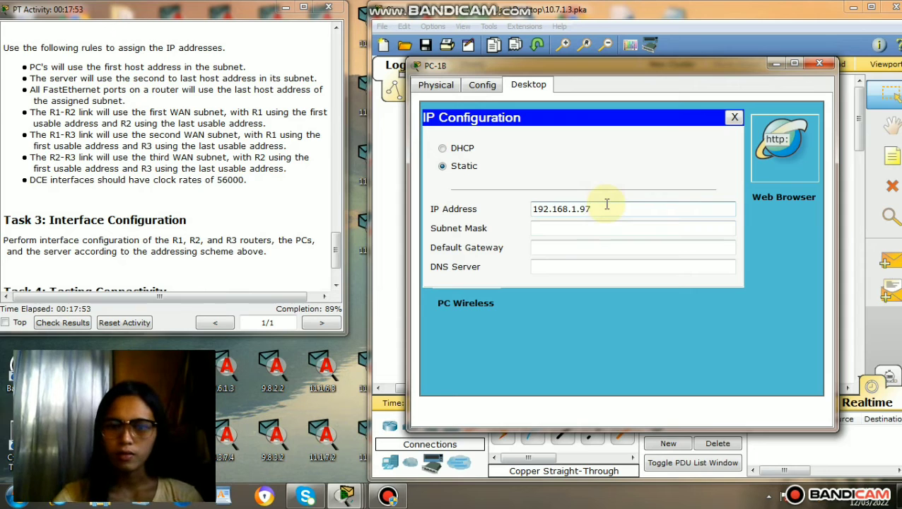
Set PC-1B's subnet mask to 255.255.255.240 and default gateway to 192.168.1.110.
click(581, 228)
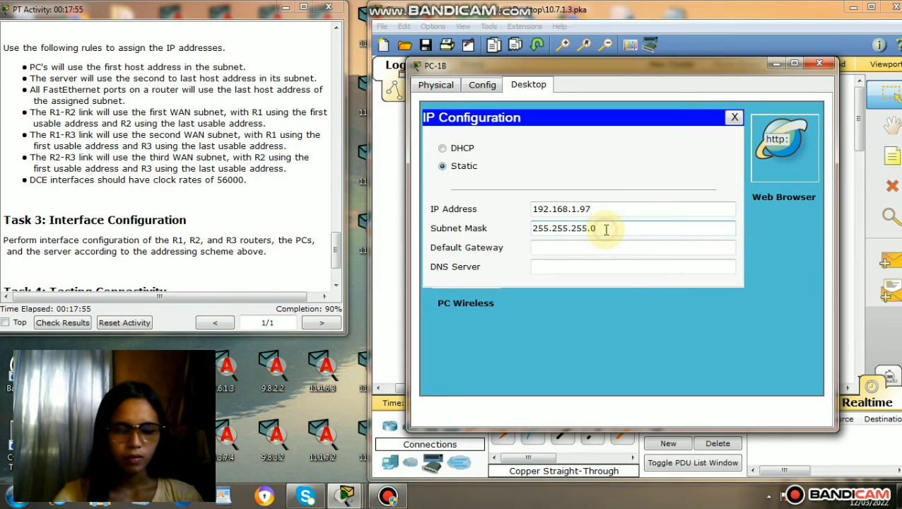
key(BackSpace)
text(240)
click(590, 249)
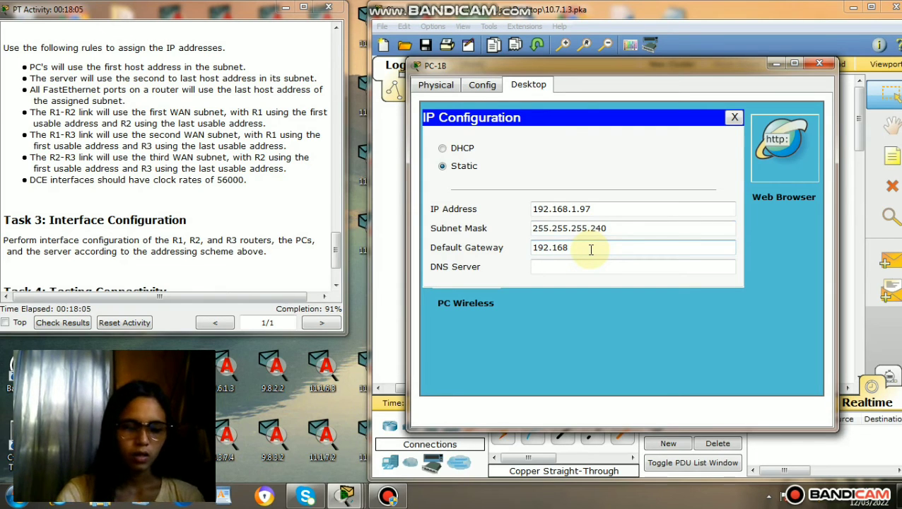
text(192.168.1.110)
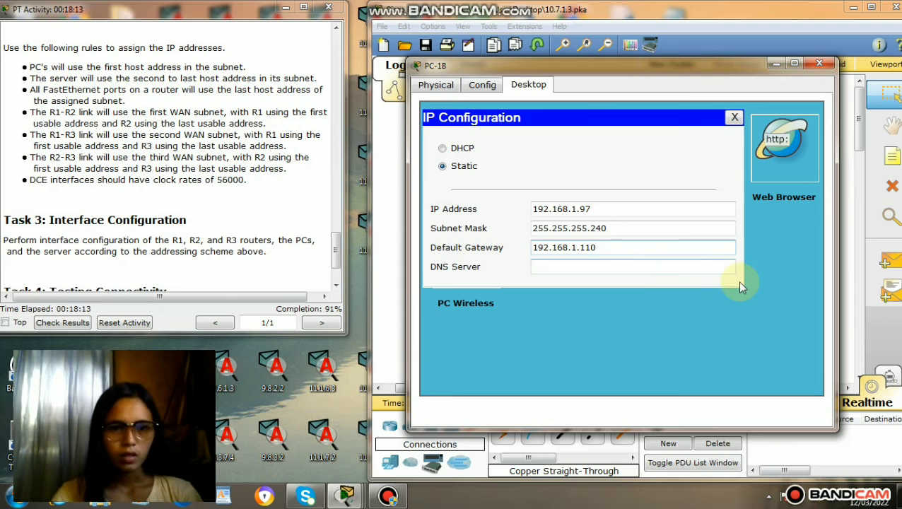
Close PC-1B's configuration and give PC-1C the static IP address 192.168.1.113 in its IP configuration.
click(733, 118)
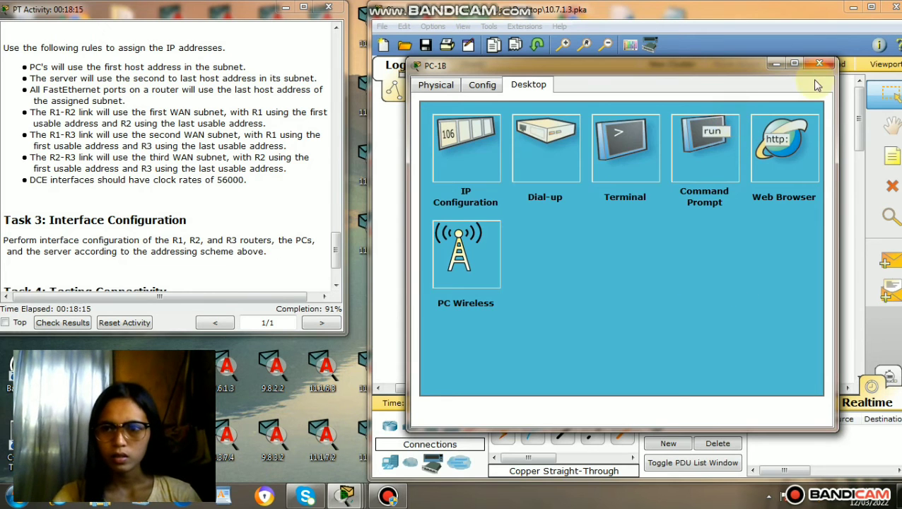
click(814, 68)
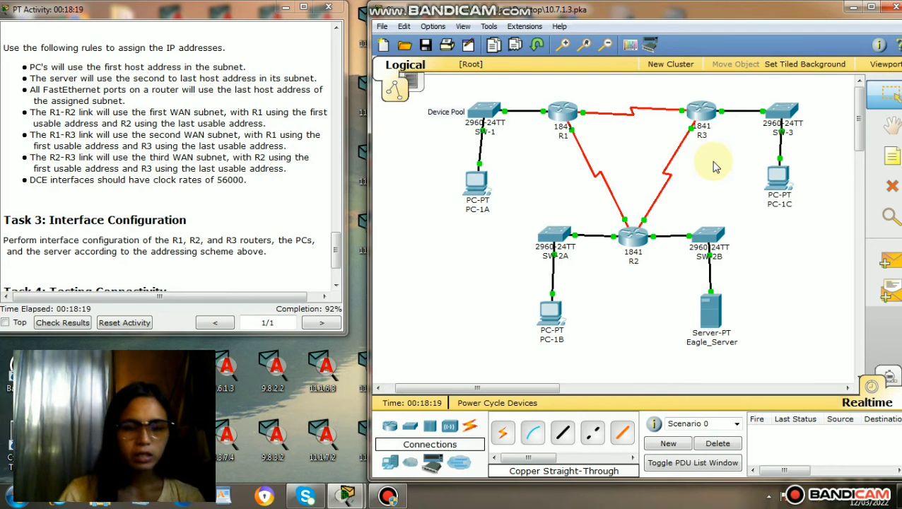
click(776, 178)
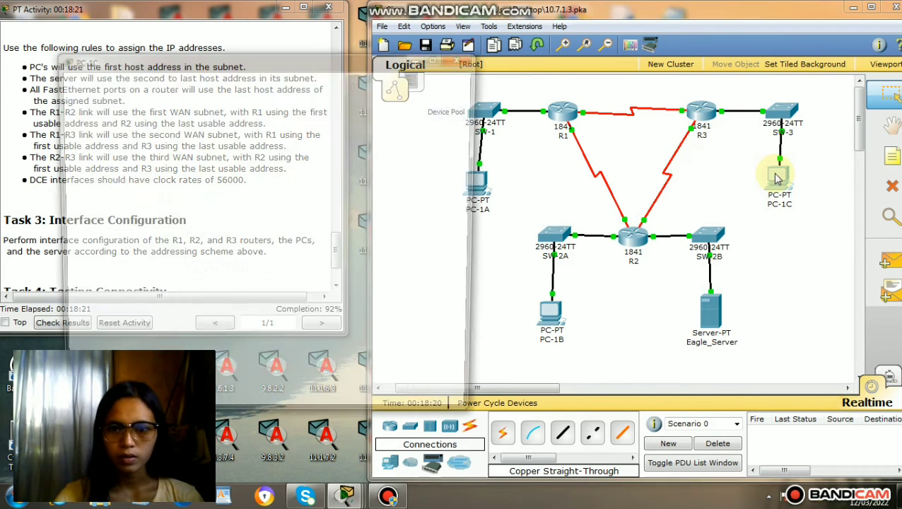
drag(305, 57, 673, 68)
click(574, 85)
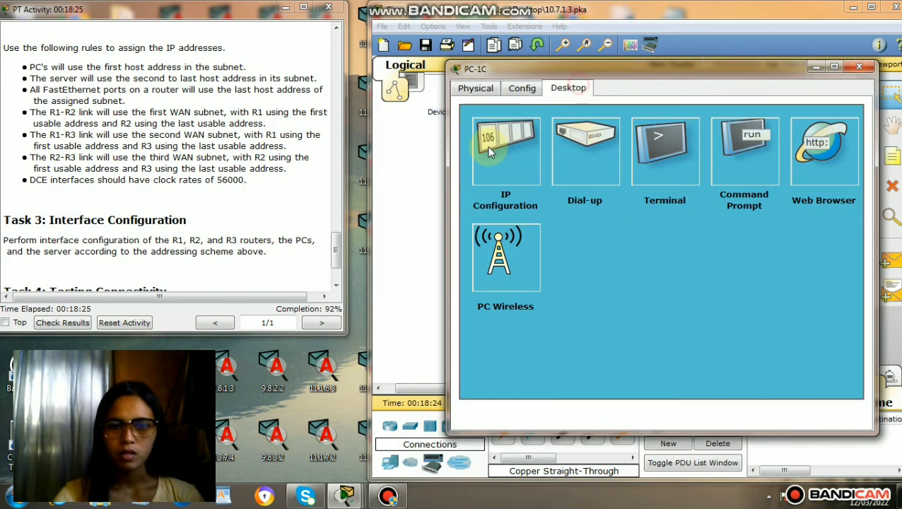
click(490, 151)
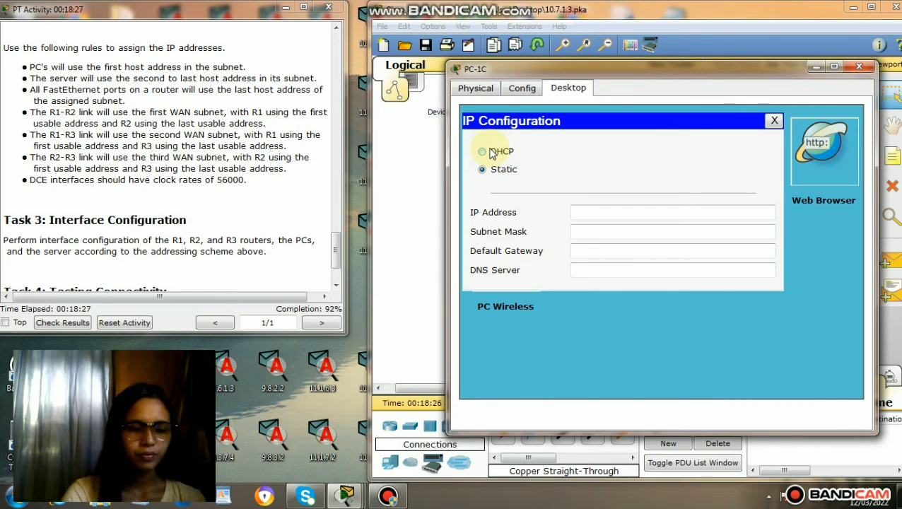
click(598, 214)
text(192)
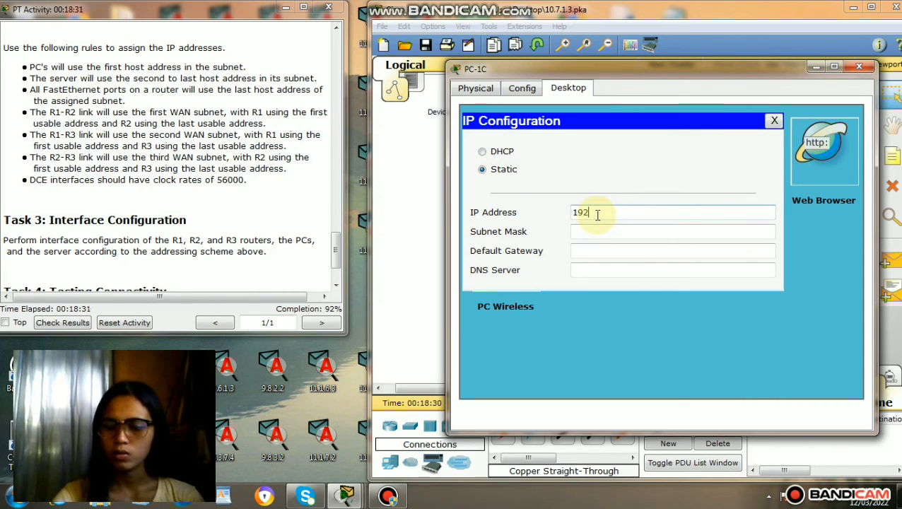
text(.168)
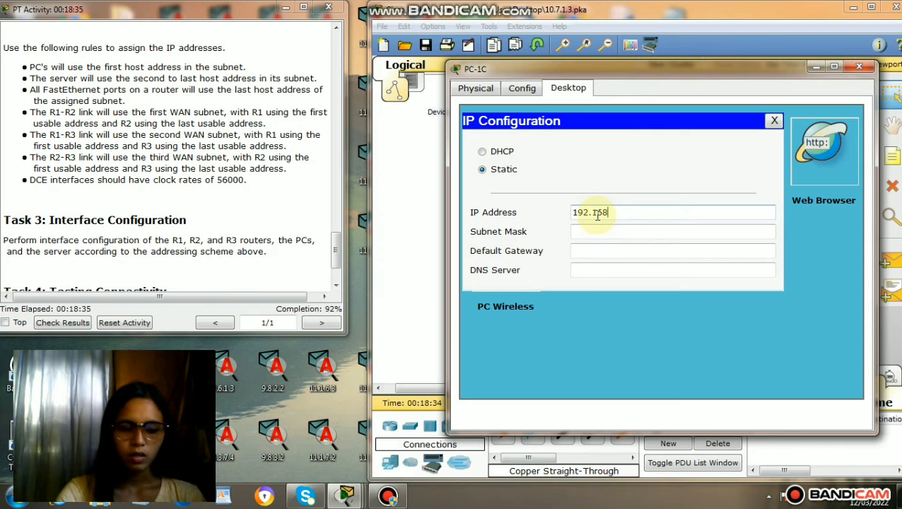
text(.1.113)
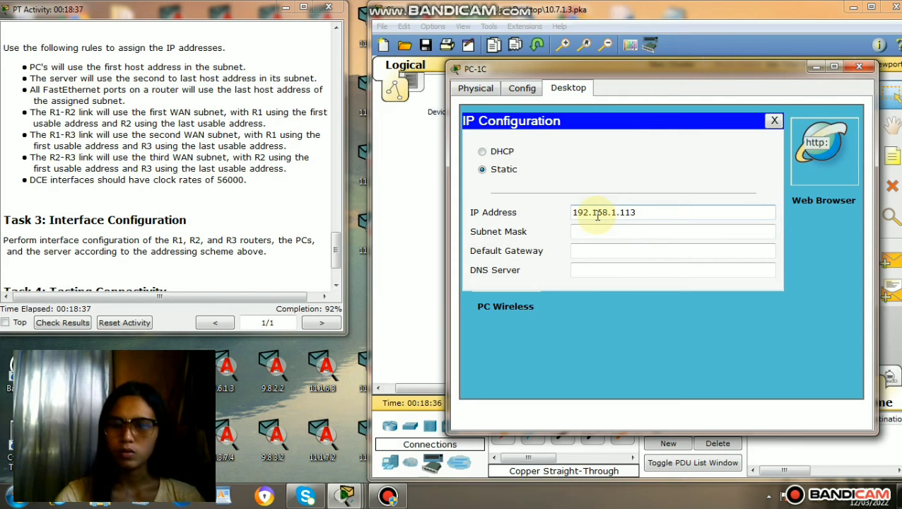
Set PC-1C's subnet mask to 255.255.255.240 and default gateway to 192.168.1.126, and close its configuration.
click(590, 229)
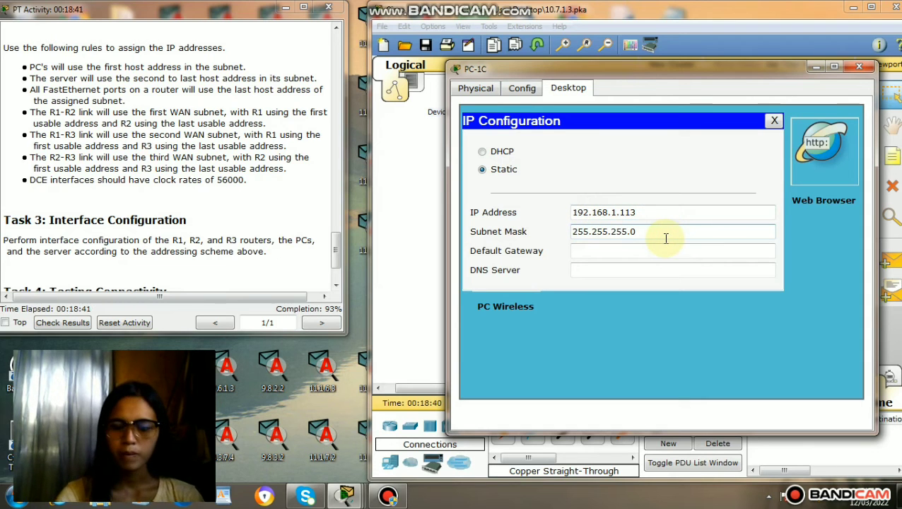
key(BackSpace)
text(240)
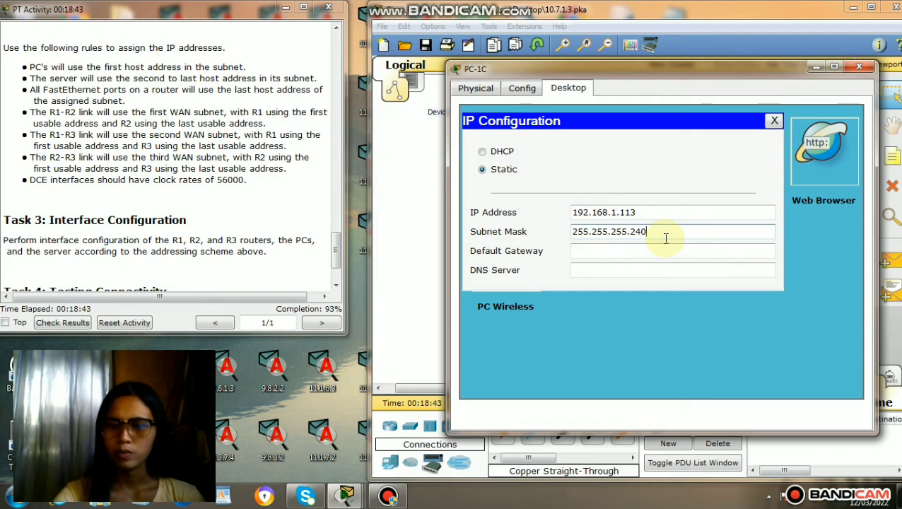
click(633, 253)
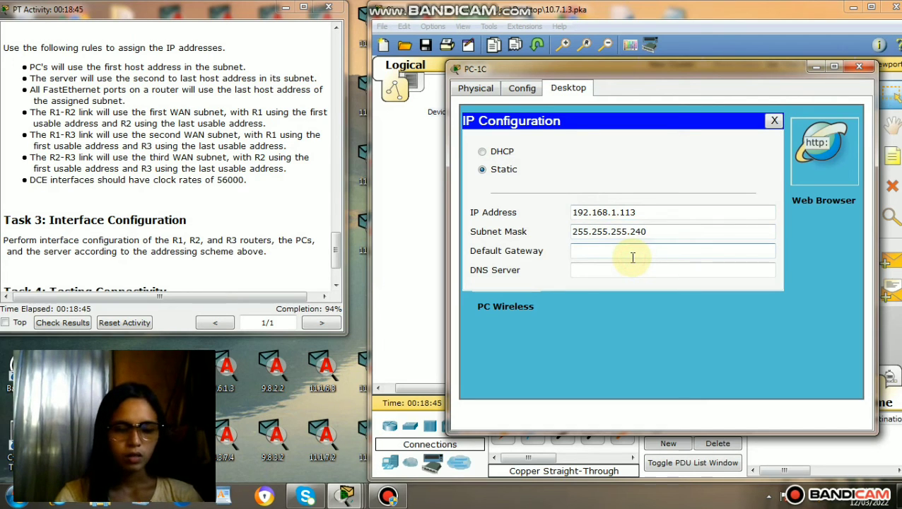
text(192)
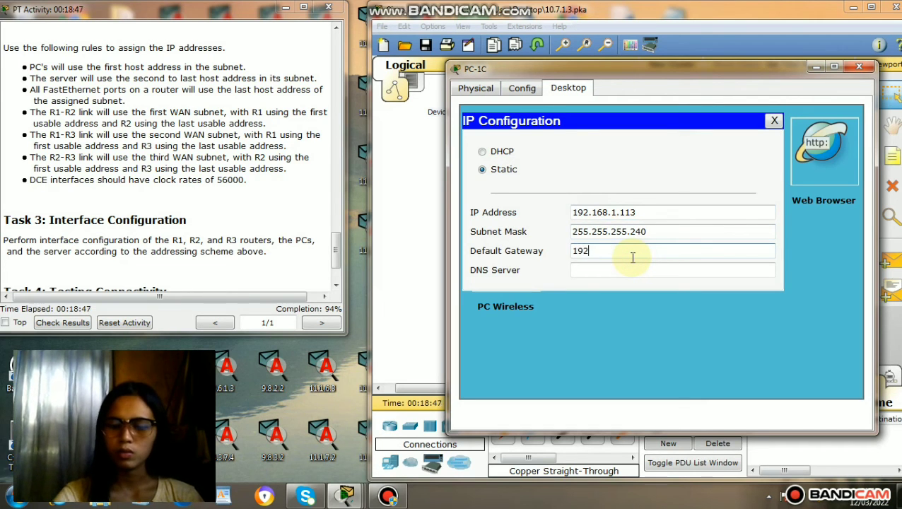
text(.168)
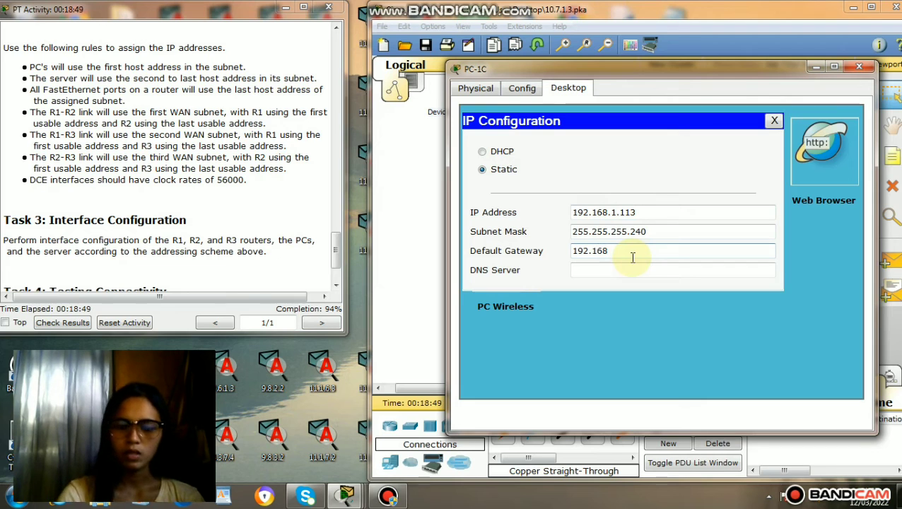
text(.126)
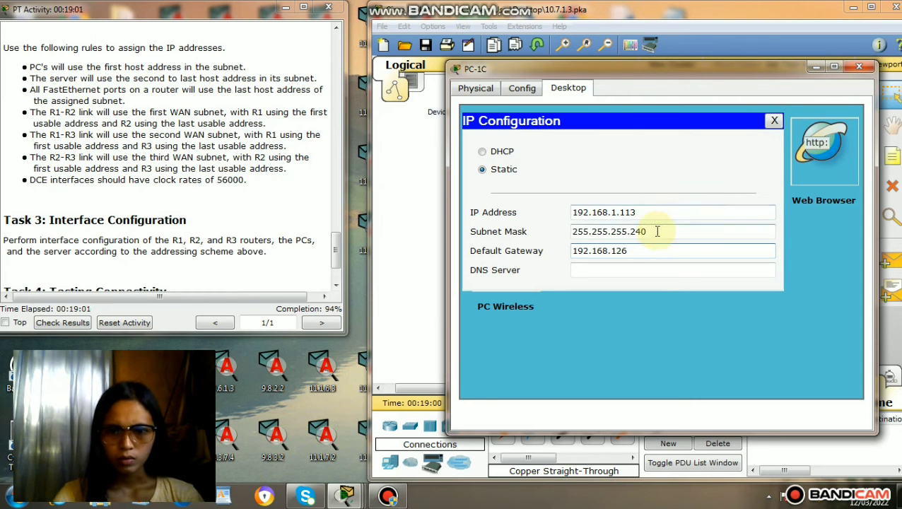
click(612, 251)
text(1.)
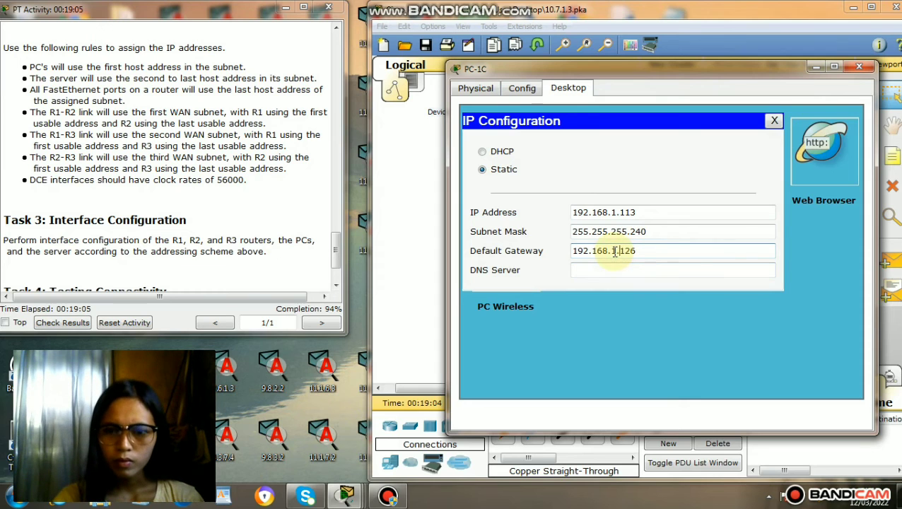
click(774, 121)
click(860, 67)
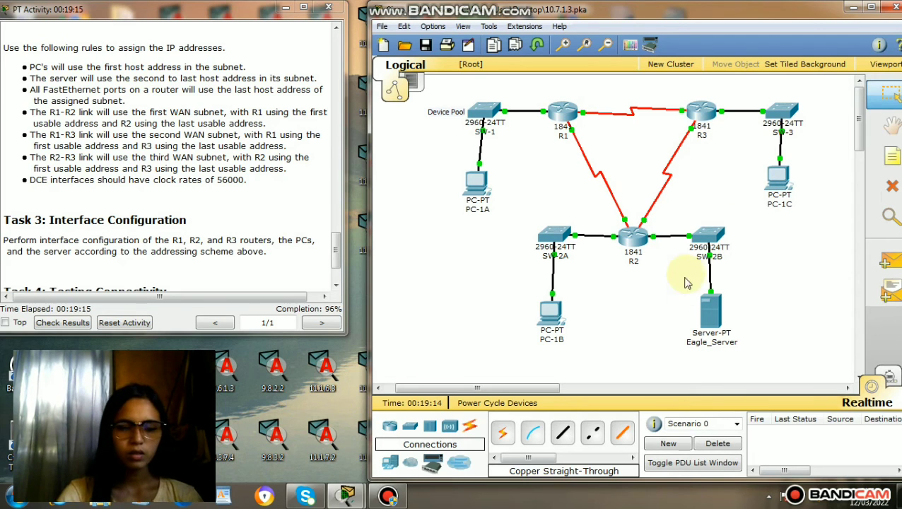
Give Eagle_Server the IP address 192.168.1.93 in its IP configuration.
click(712, 310)
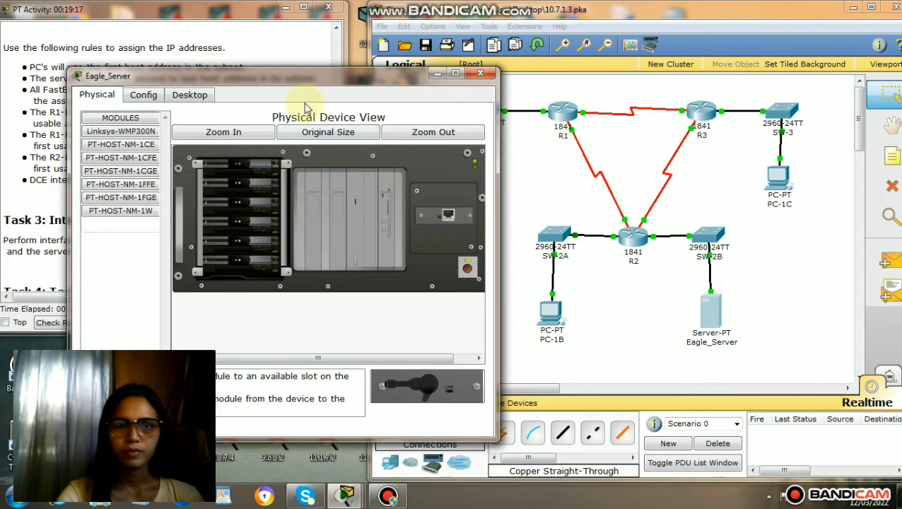
drag(288, 80, 655, 75)
click(569, 92)
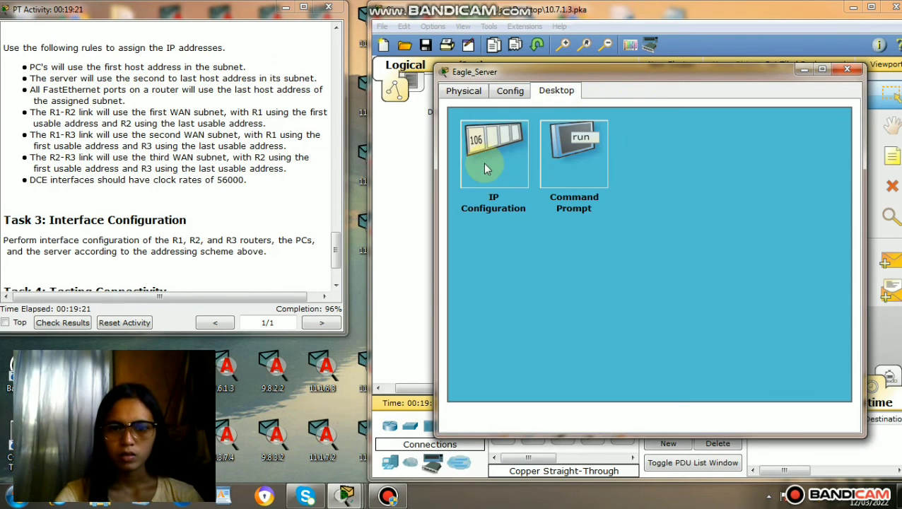
click(484, 142)
click(628, 202)
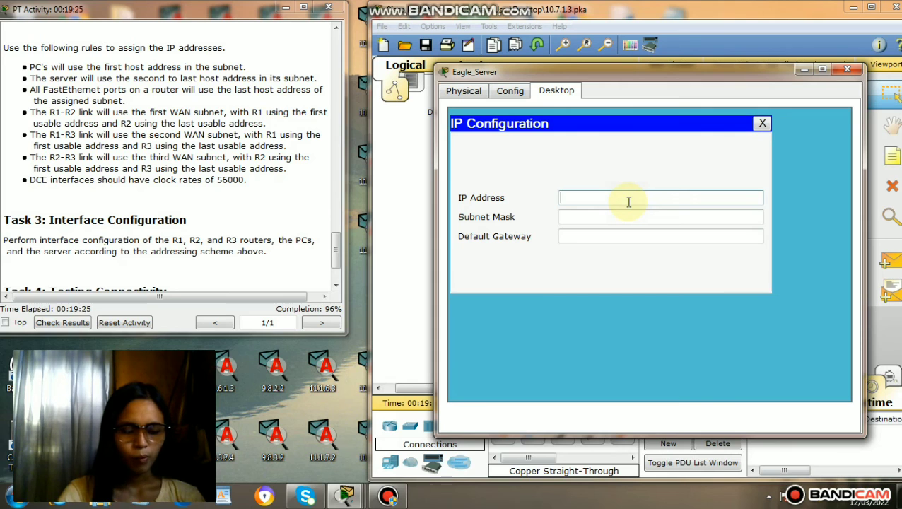
text(19)
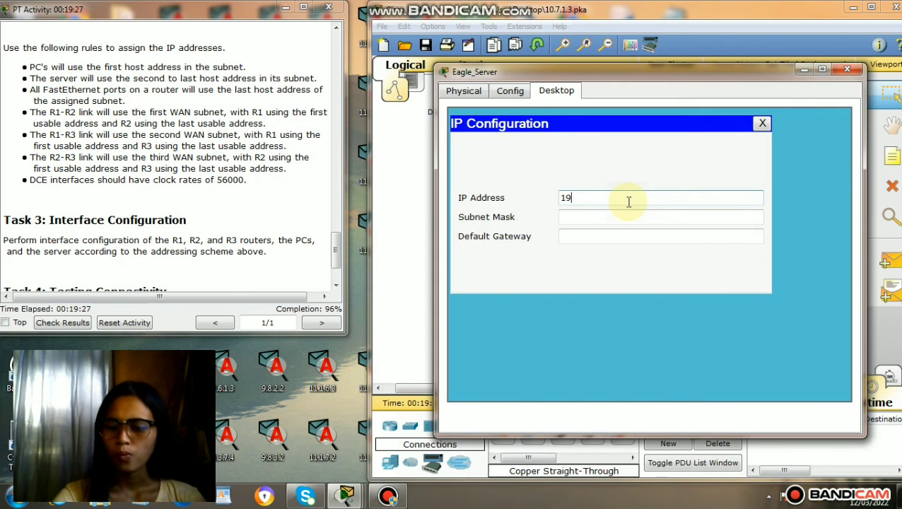
text(2.168.1.9)
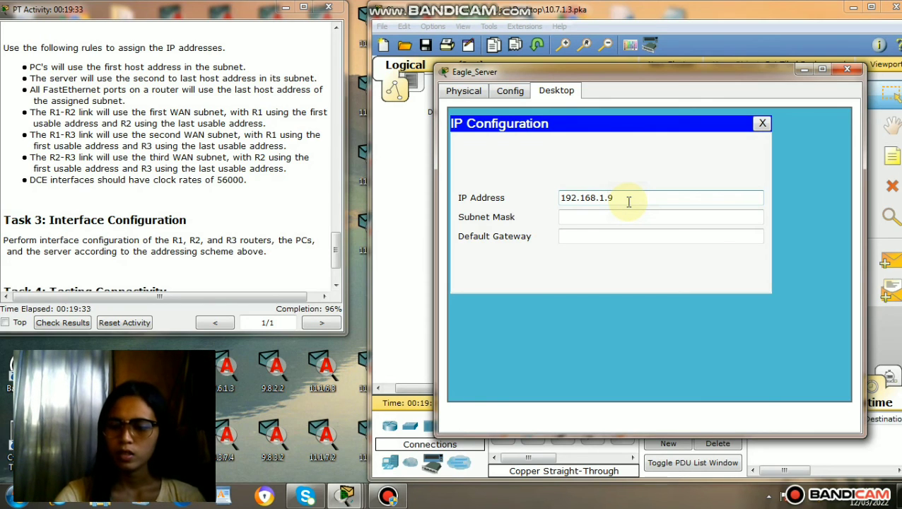
text(3)
Set Eagle_Server's subnet mask to 255.255.255.224 and default gateway to 192.168.1.94, and close its configuration.
click(587, 217)
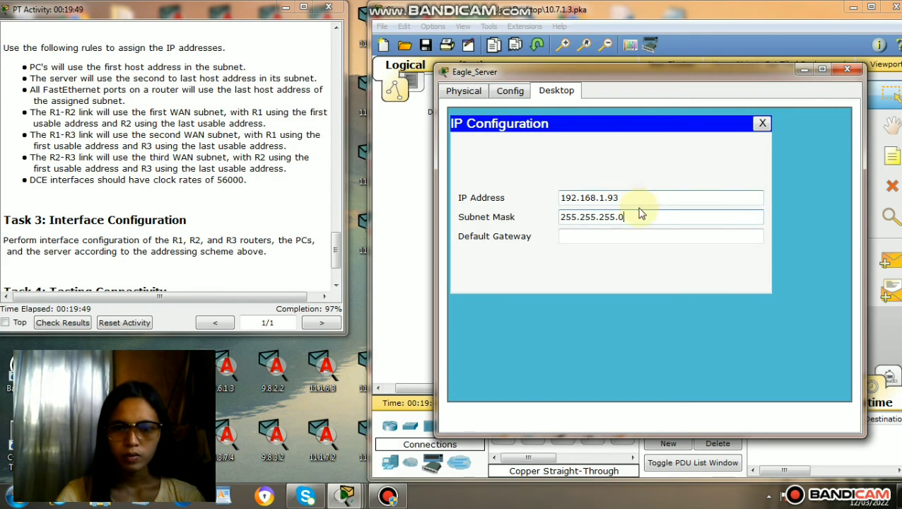
text(224)
click(621, 239)
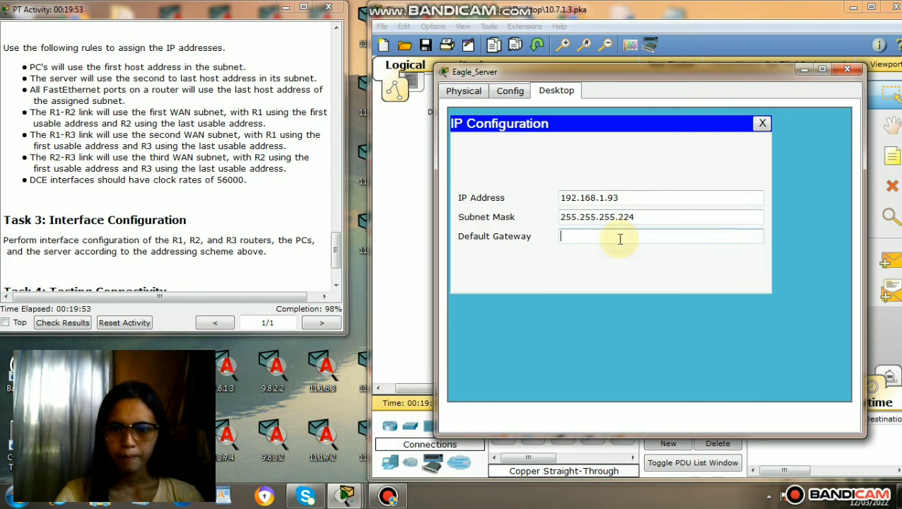
text(192.168.)
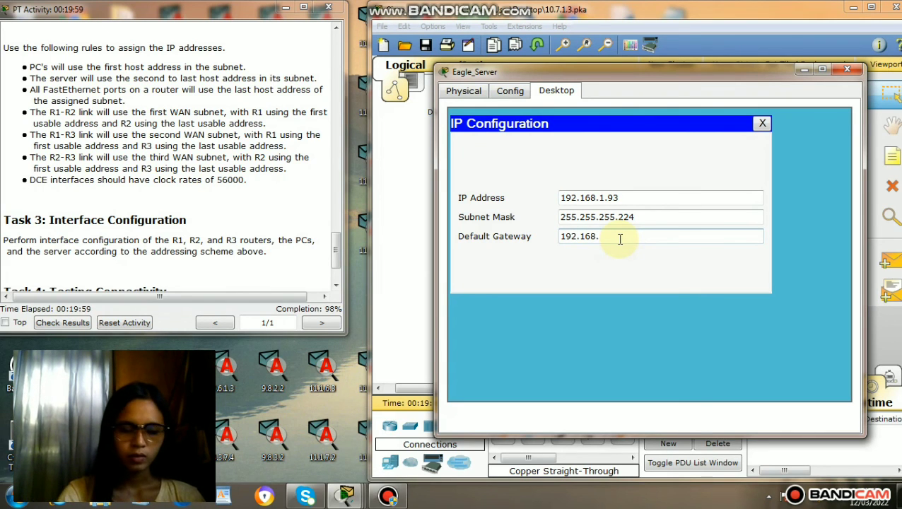
text(1)
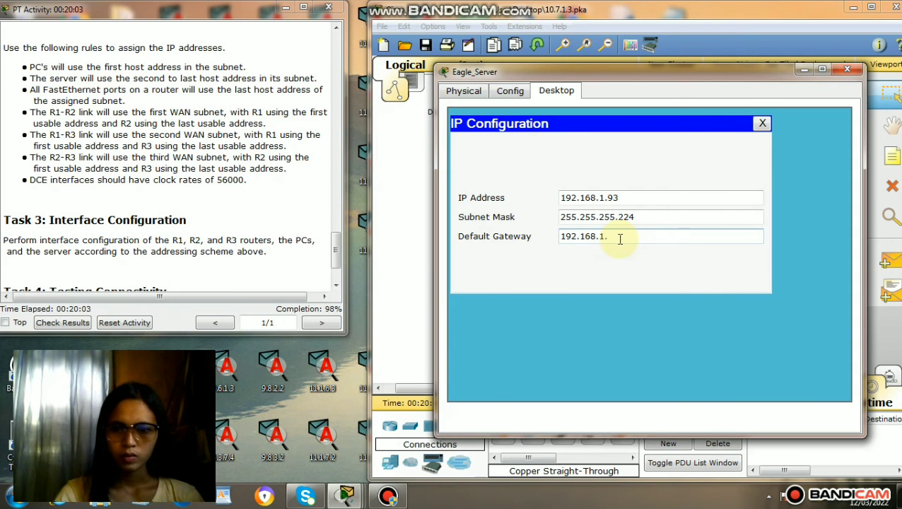
text(.94)
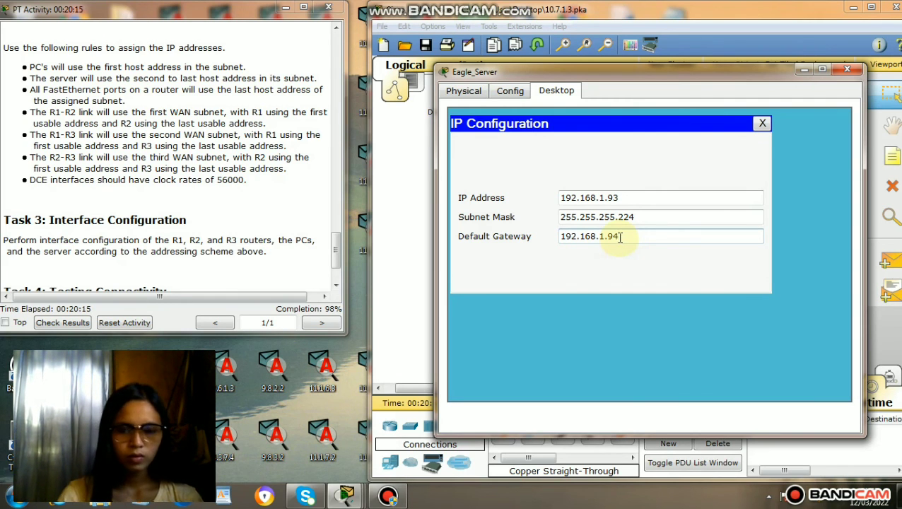
click(763, 123)
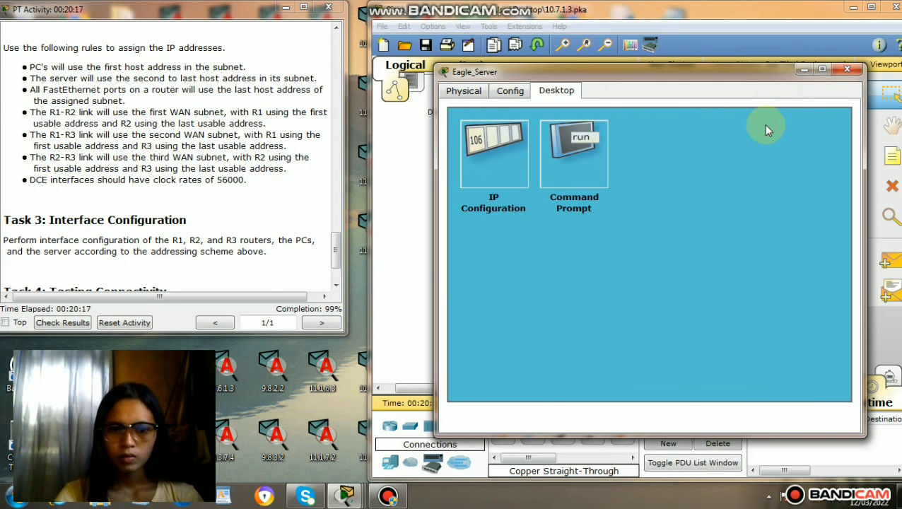
click(847, 69)
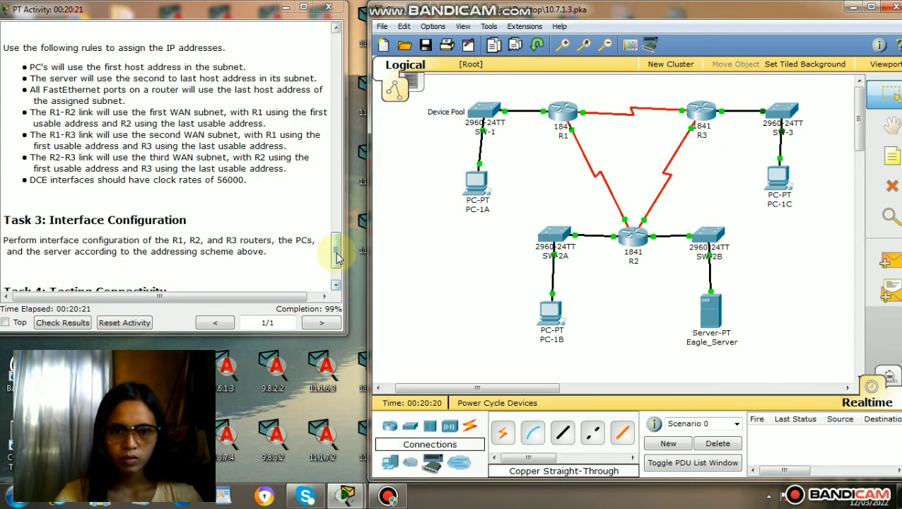
Check the activity results and look through the assessment items for incorrect entries, then return to the topology.
drag(337, 255, 338, 272)
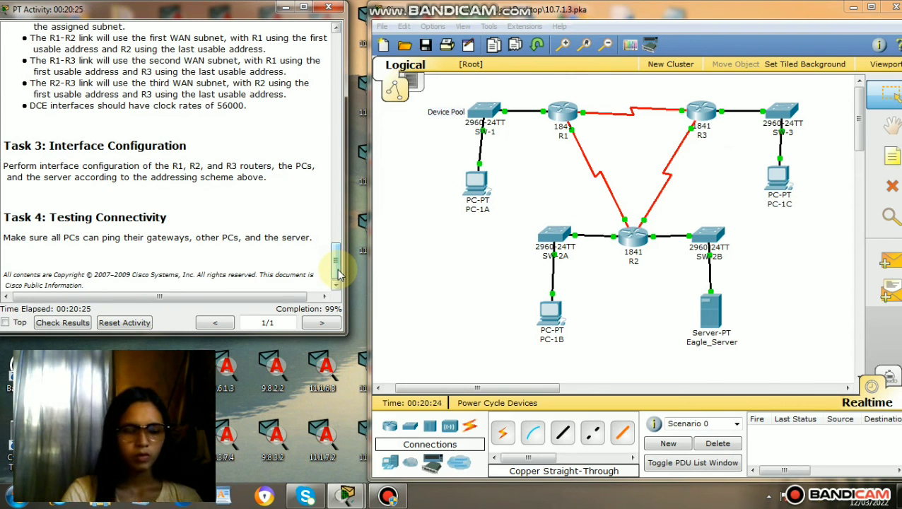
click(74, 325)
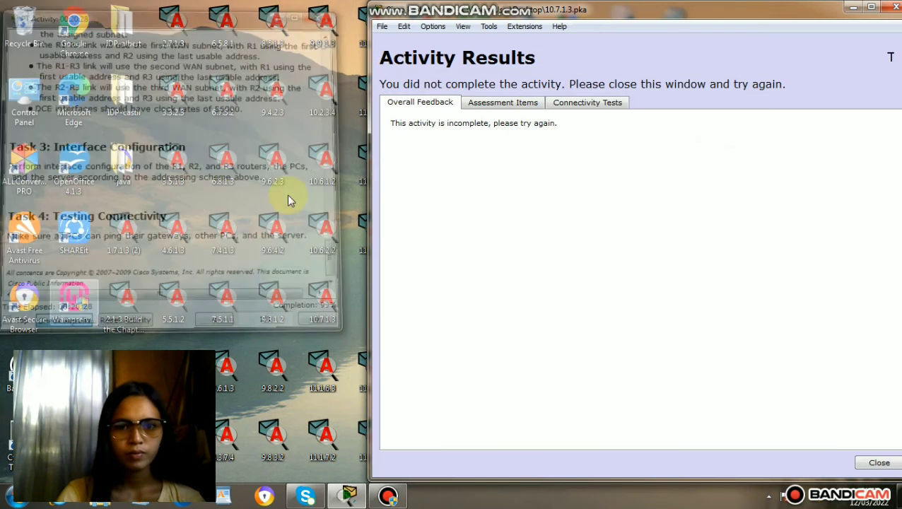
click(505, 103)
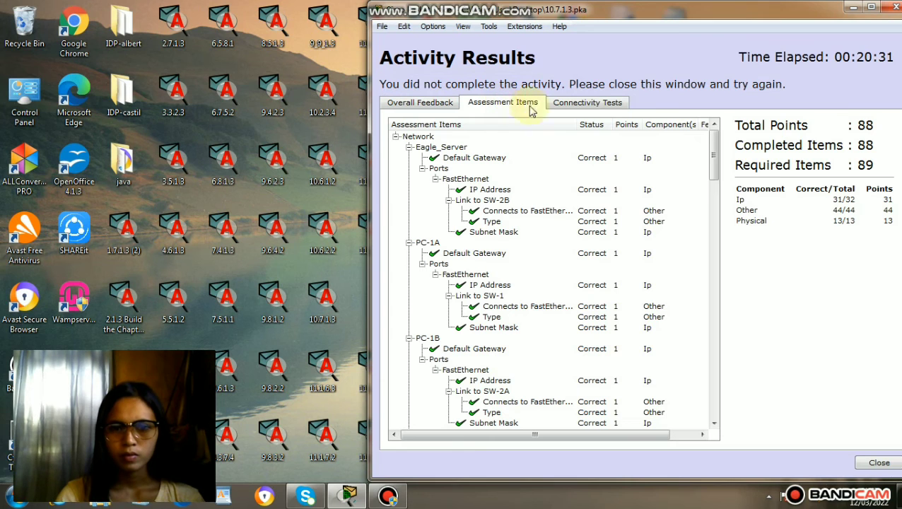
drag(712, 198, 713, 271)
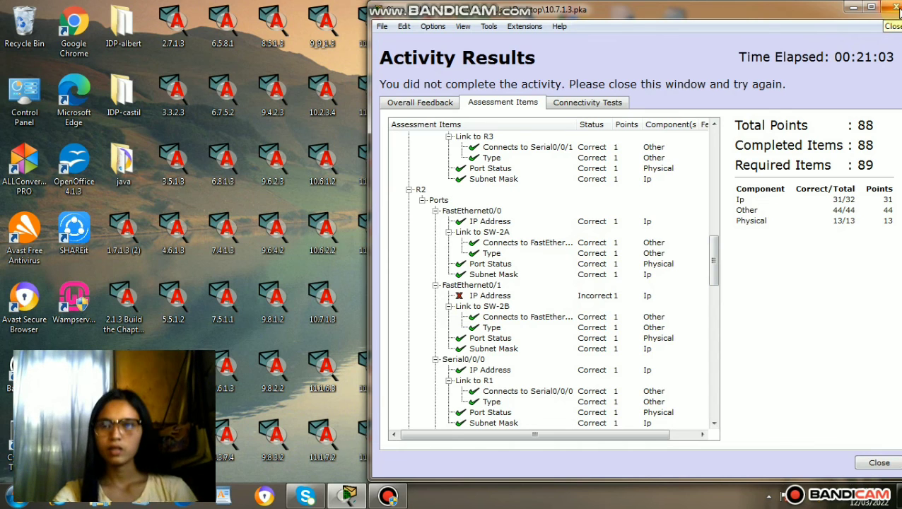
click(891, 26)
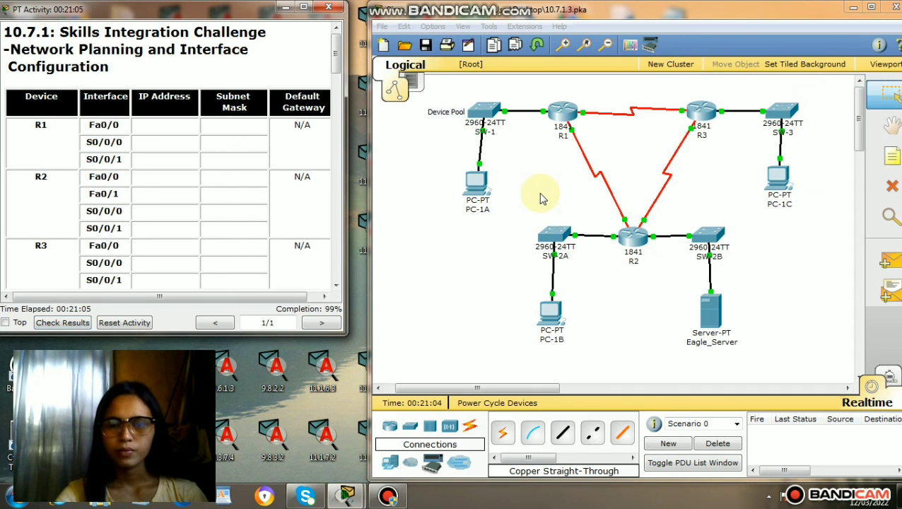
click(541, 196)
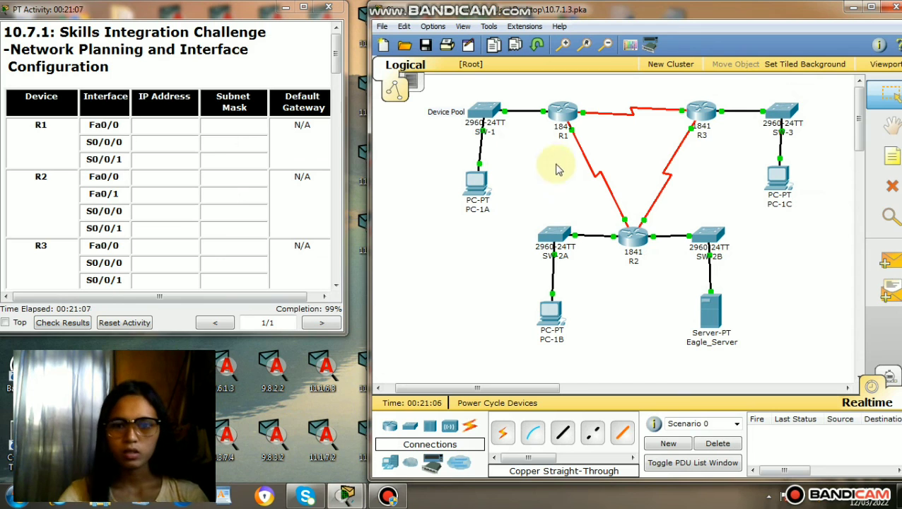
Correct the IP address of R2's FastEthernet0/1 interface to 192.168.1.94 and close the router's configuration.
click(638, 239)
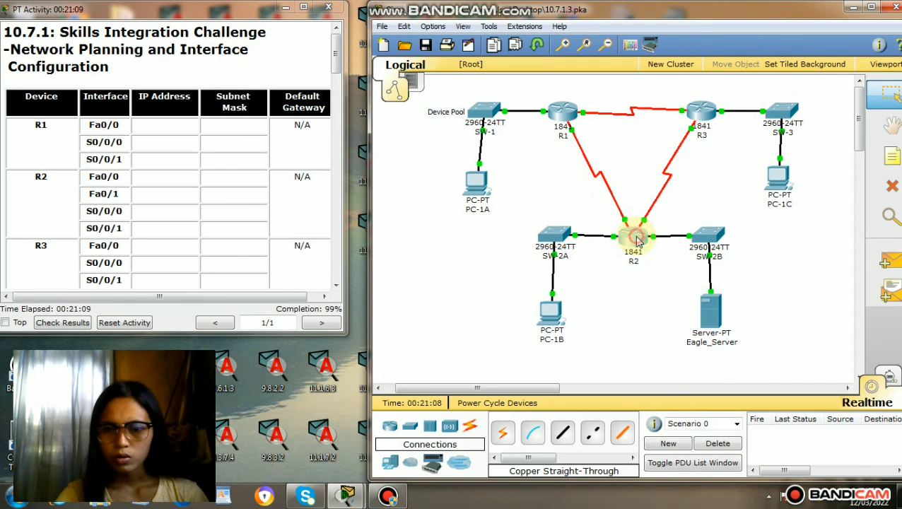
click(409, 128)
drag(509, 128, 675, 82)
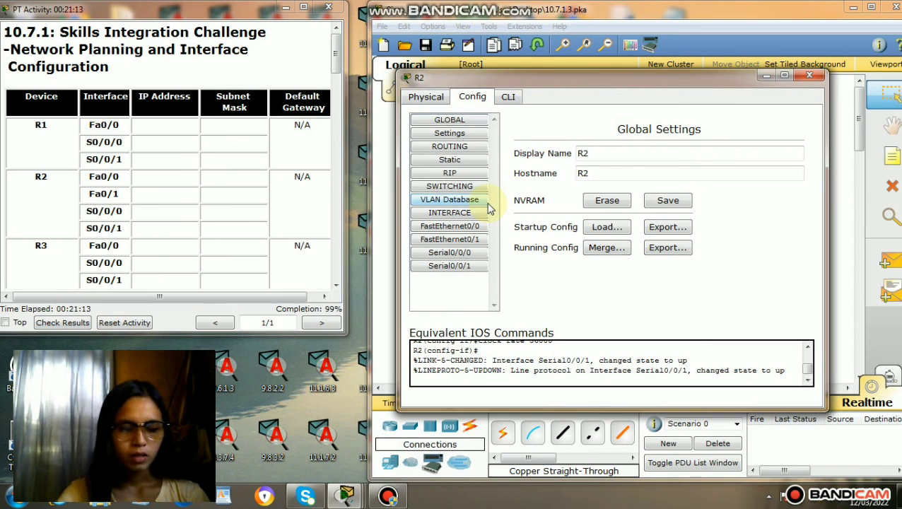
click(453, 240)
click(786, 270)
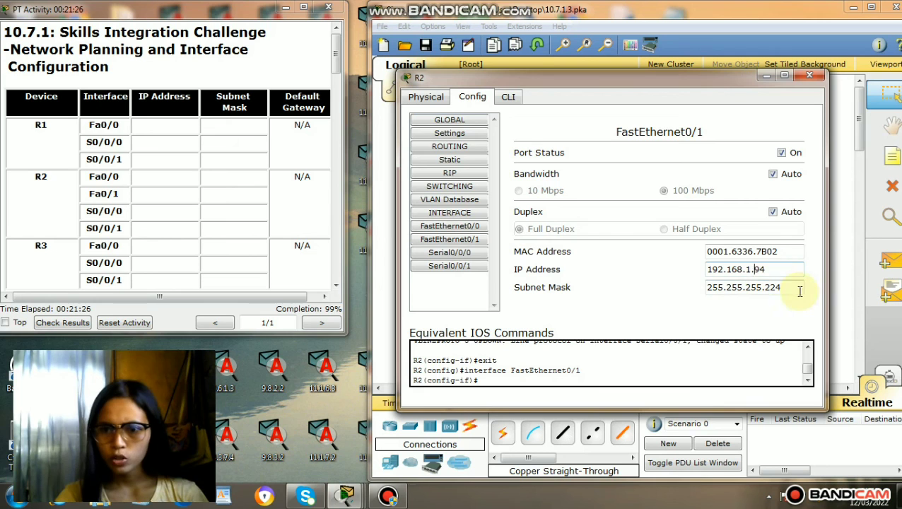
click(809, 75)
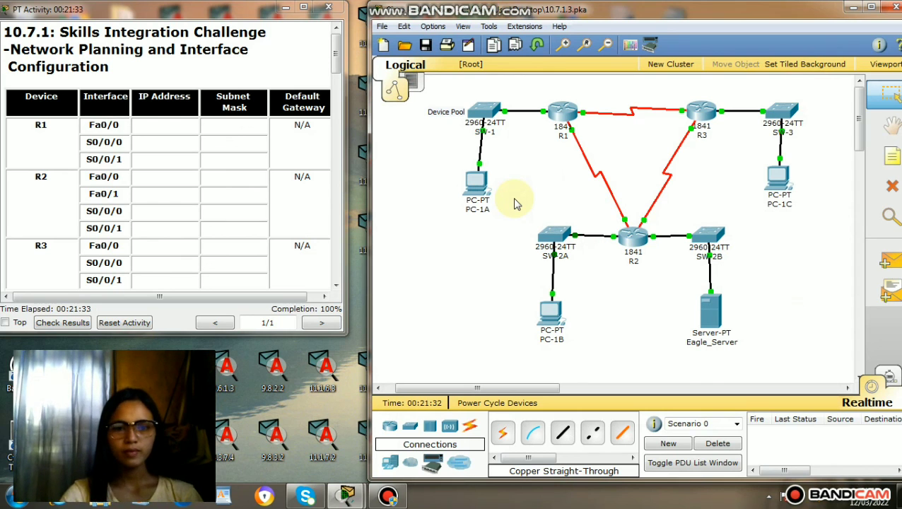
mouse_move(337, 53)
mouse_down()
mouse_move(351, 136)
mouse_move(334, 38)
mouse_move(338, 276)
mouse_move(338, 65)
mouse_up()
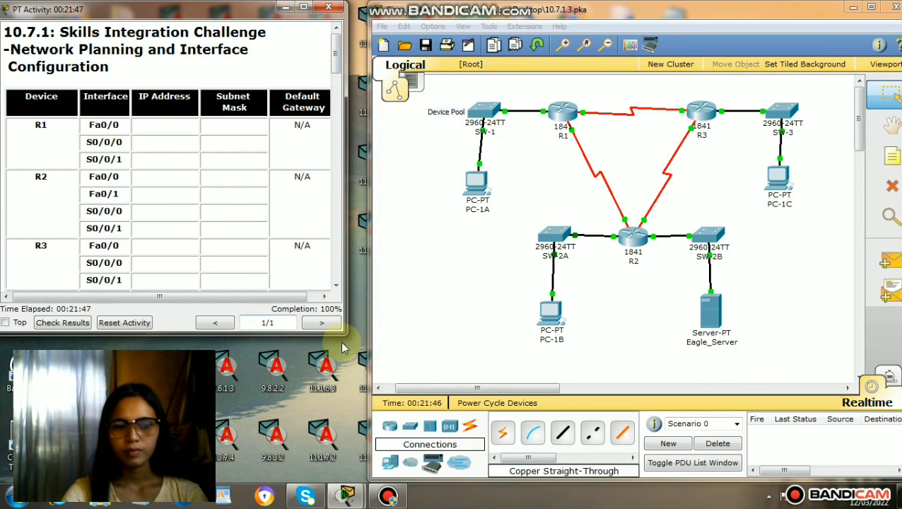